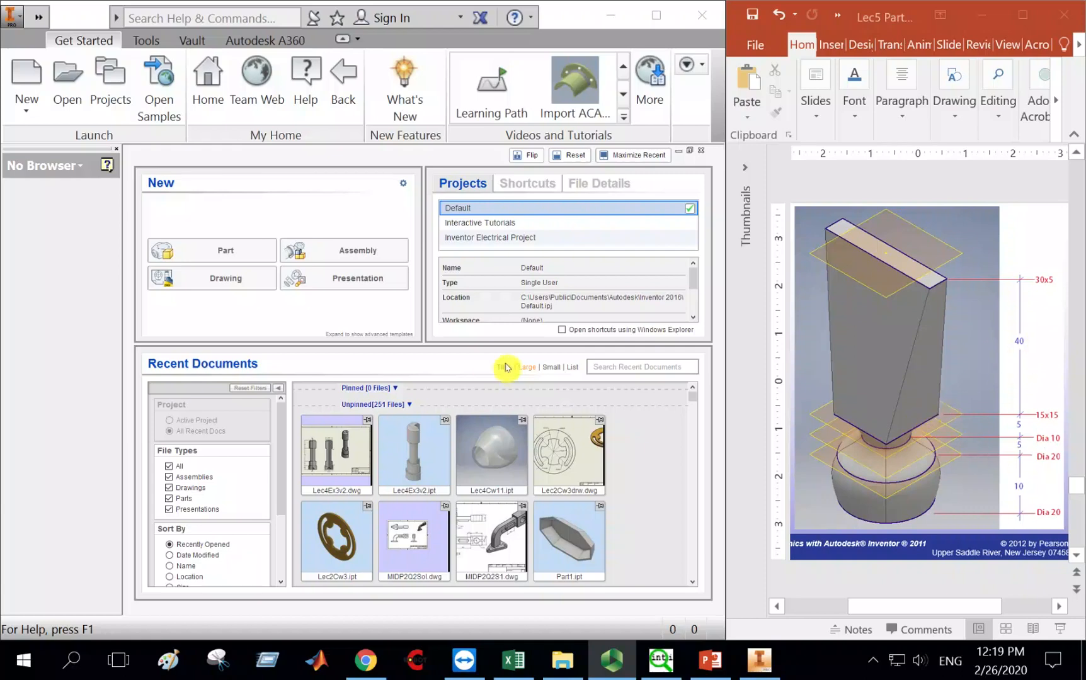
Create a new part from the metric Standard (mm).ipt template.
{"action": "left_click", "coordinate": [30, 75]}
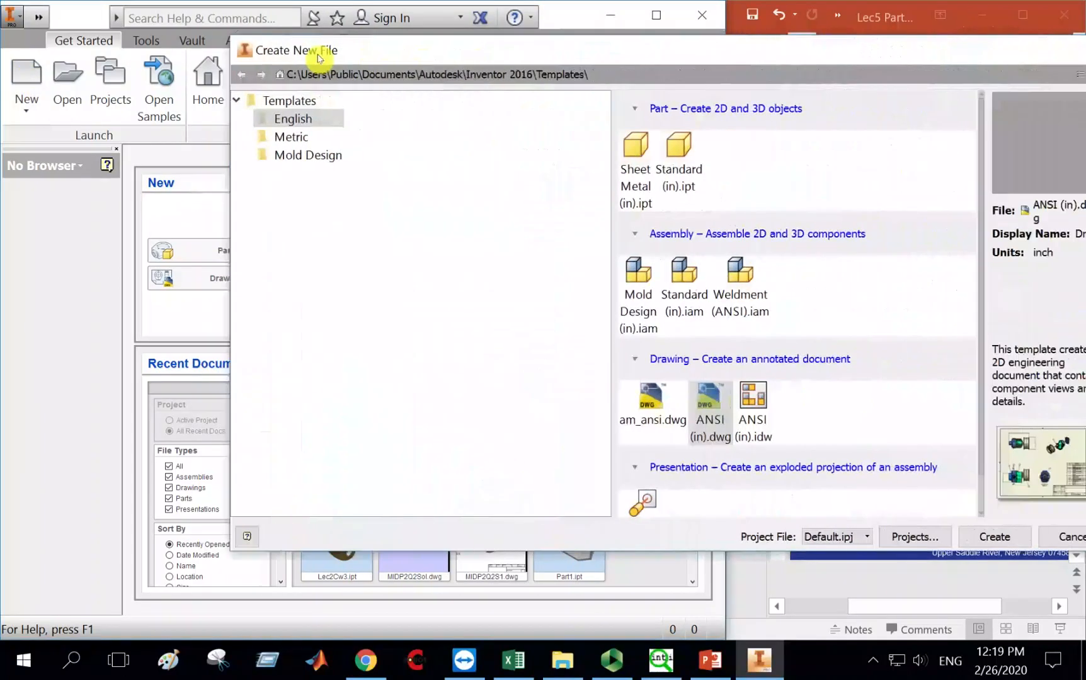
{"action": "left_click_drag", "start_coordinate": [314, 49], "coordinate": [146, 52]}
{"action": "left_click", "coordinate": [82, 139]}
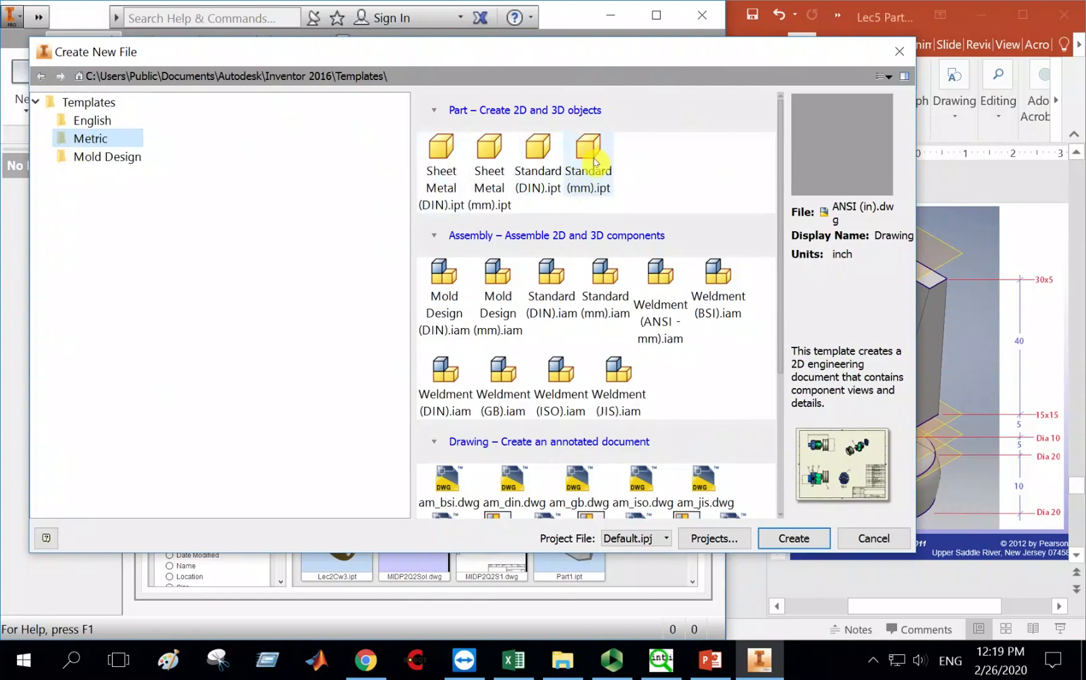
{"action": "left_click", "coordinate": [590, 158]}
{"action": "double_click", "coordinate": [592, 183]}
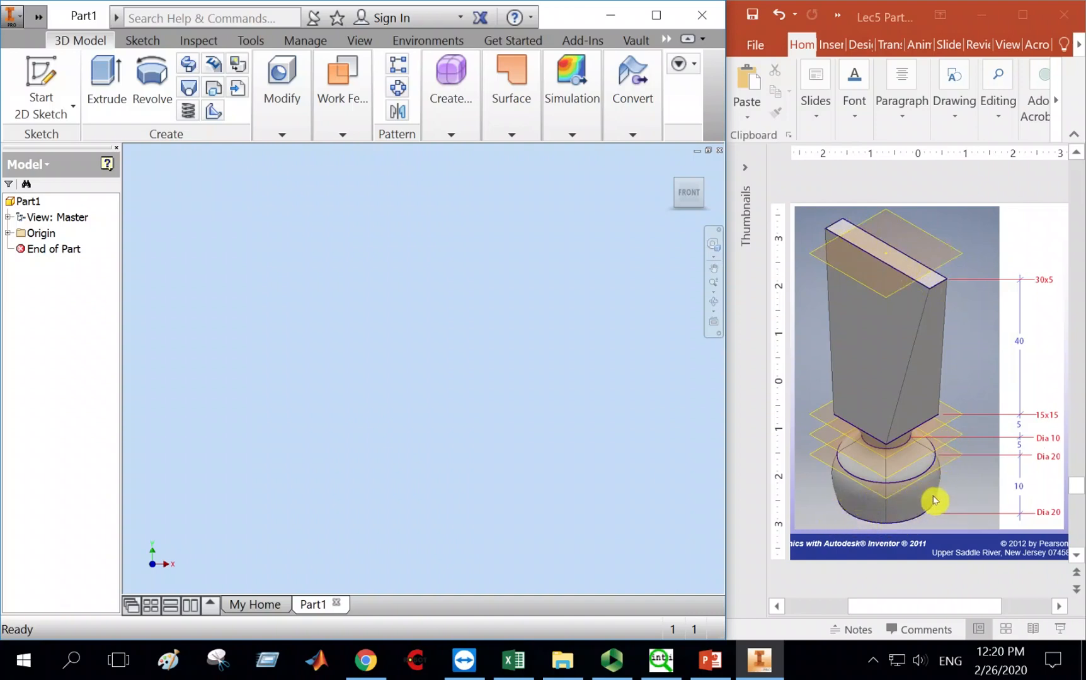
Start a 2D sketch on the XZ plane and draw a circle about 156 mm in diameter centred on the origin.
{"action": "left_click", "coordinate": [40, 68]}
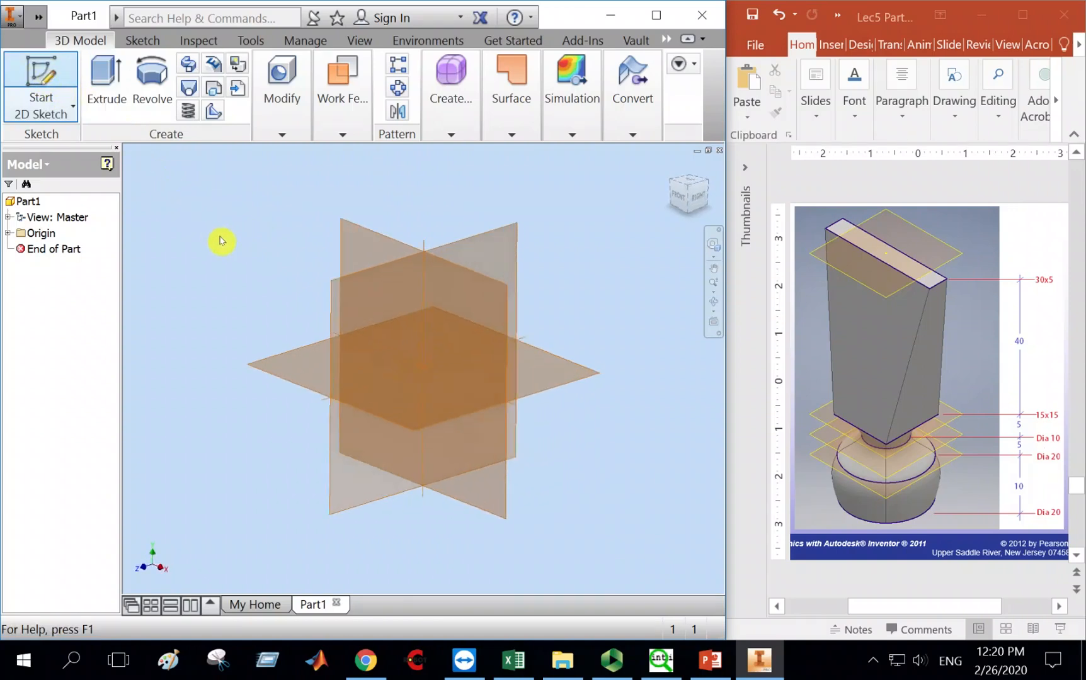
{"action": "left_click", "coordinate": [304, 379]}
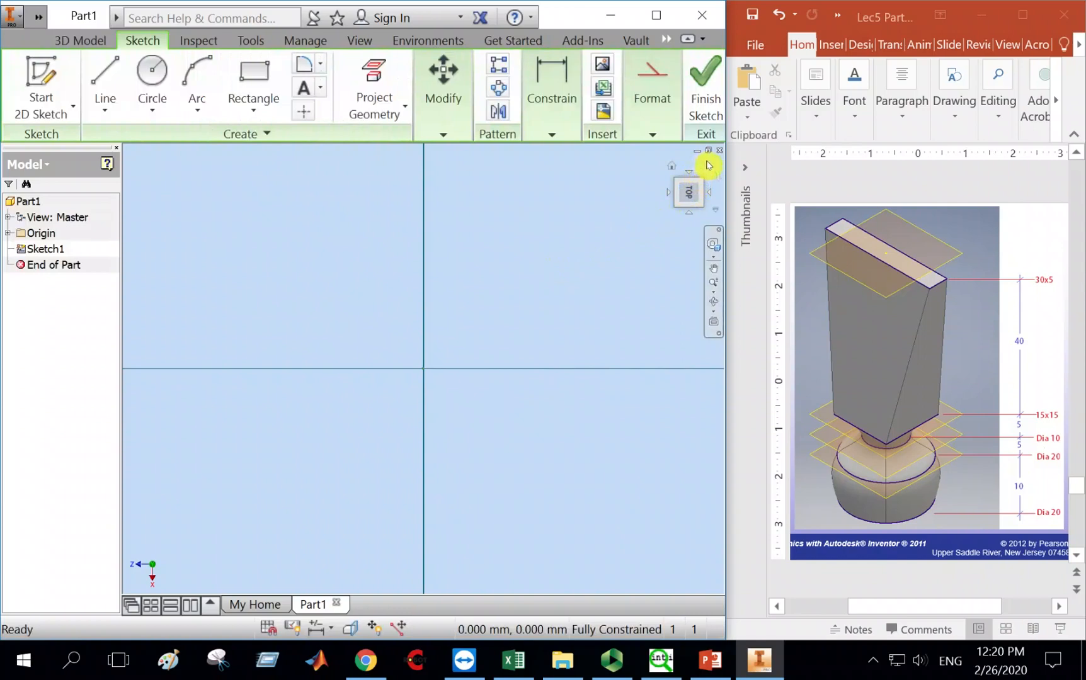
{"action": "left_click", "coordinate": [709, 167]}
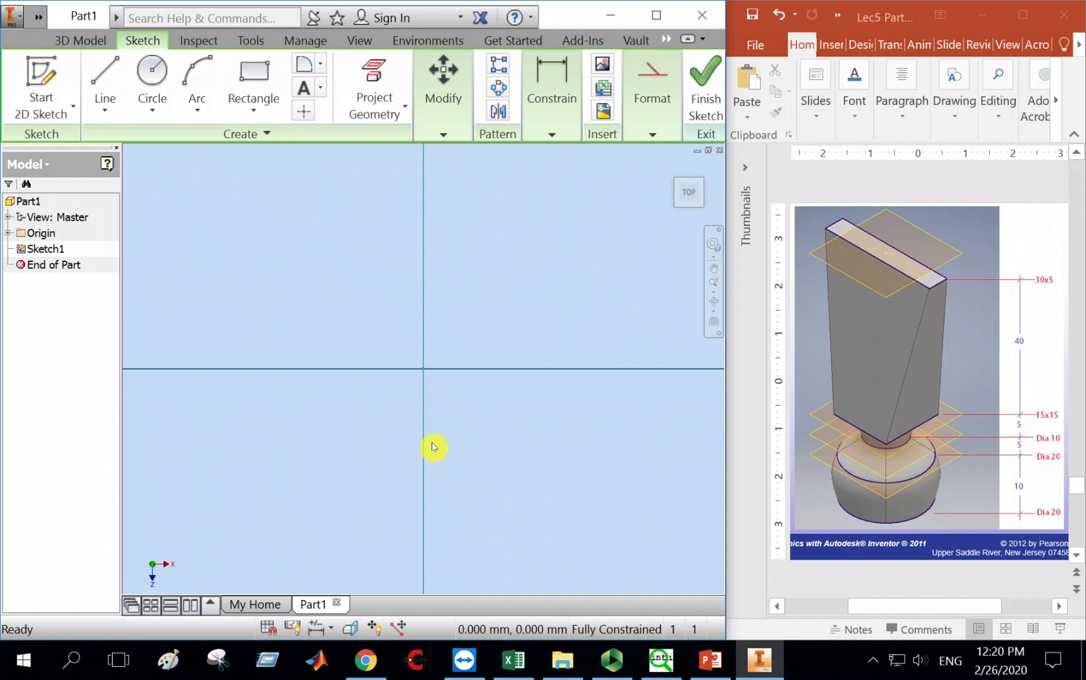
{"action": "left_click", "coordinate": [153, 72]}
{"action": "left_click", "coordinate": [423, 370]}
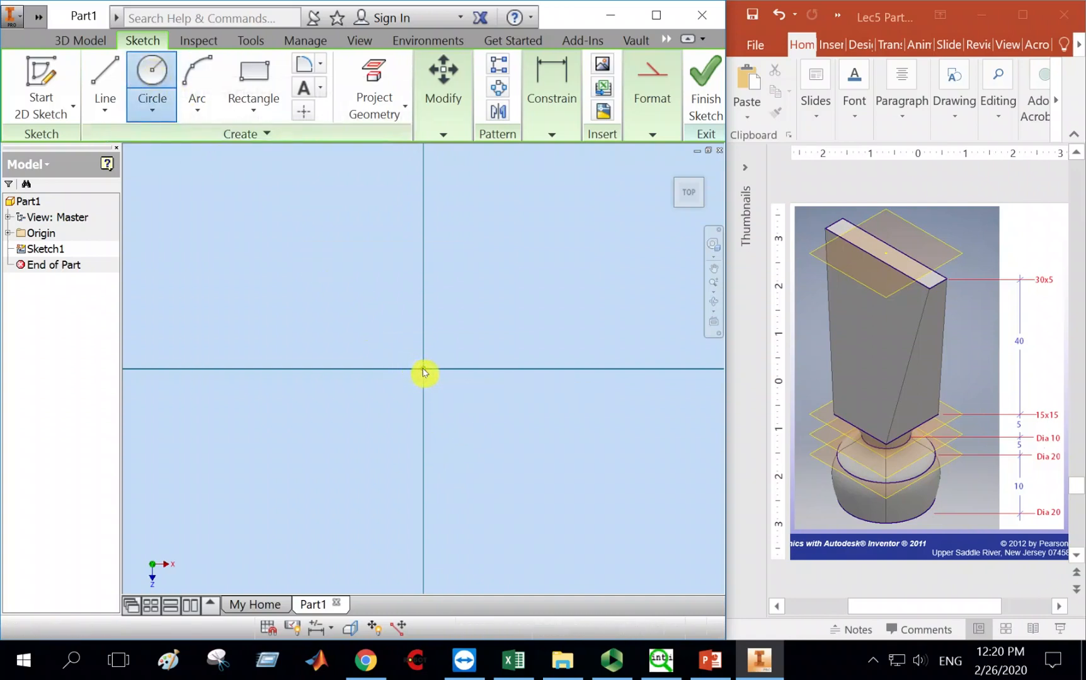
{"action": "left_click", "coordinate": [478, 286]}
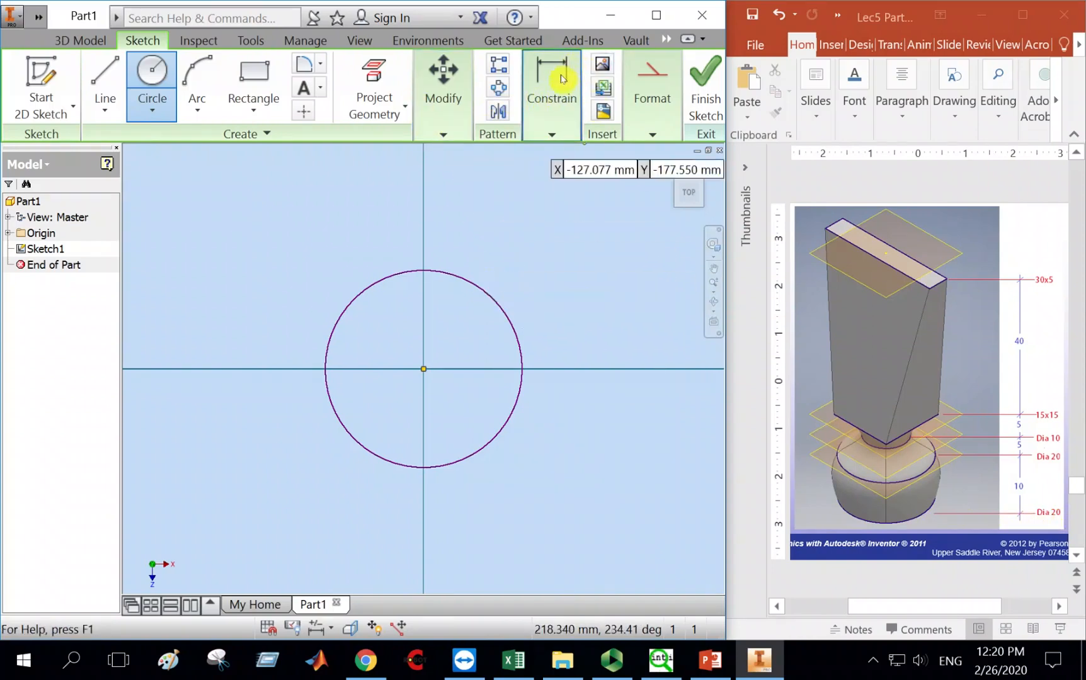
Dimension the circle's diameter to 20 mm.
{"action": "left_click", "coordinate": [552, 132]}
{"action": "left_click", "coordinate": [556, 126]}
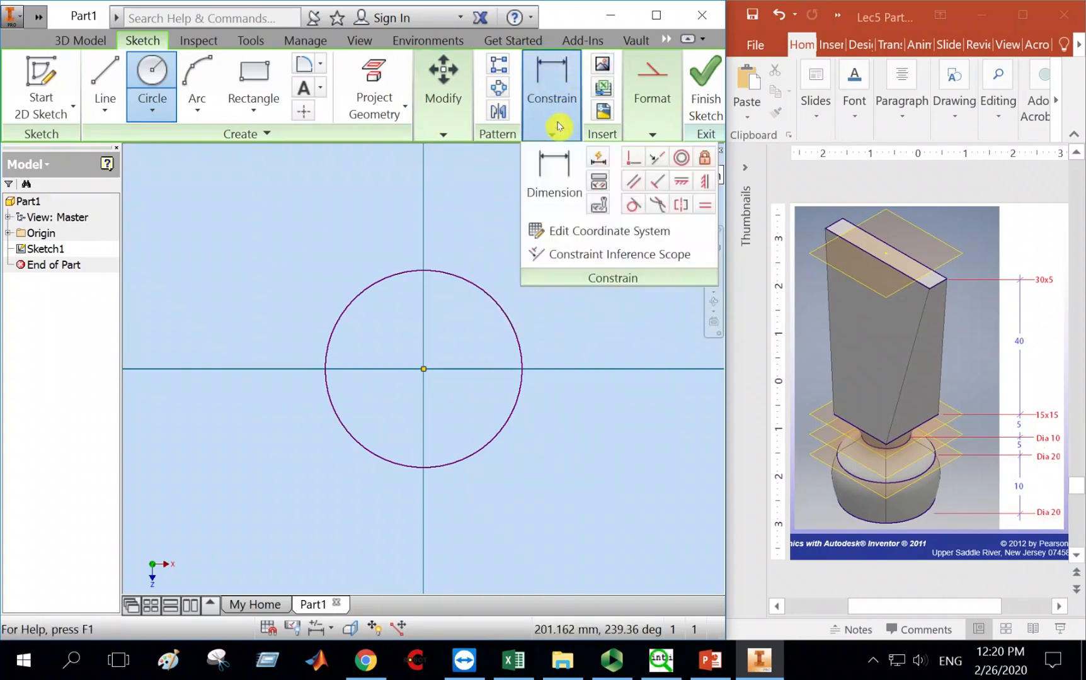
{"action": "left_click", "coordinate": [553, 170]}
{"action": "left_click", "coordinate": [475, 285]}
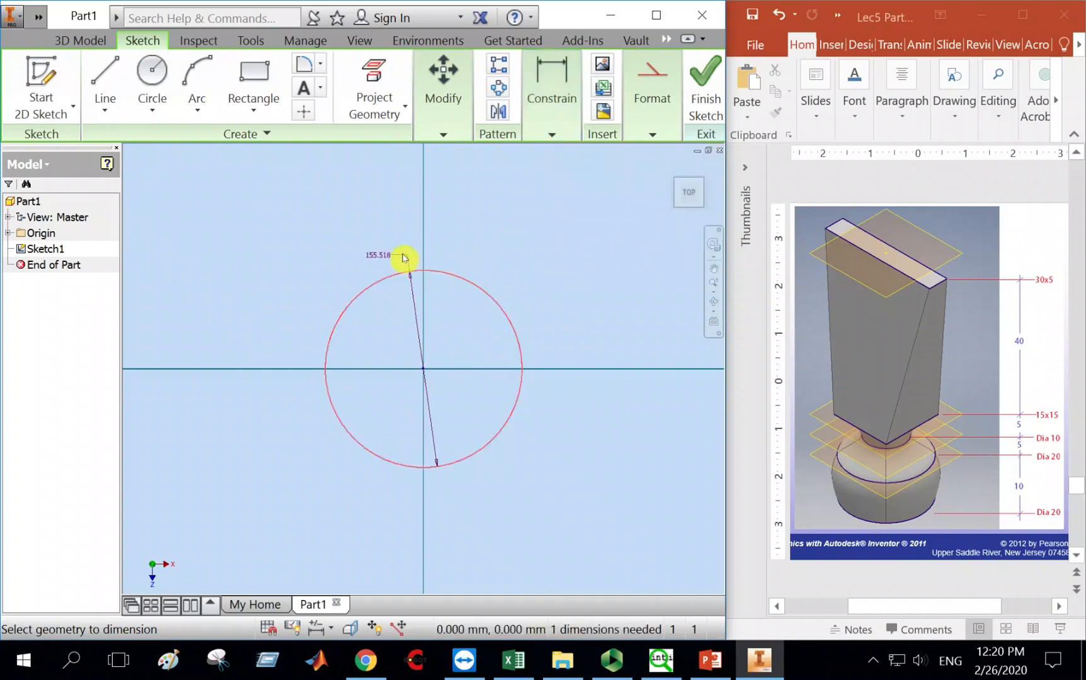
{"action": "left_click", "coordinate": [529, 246]}
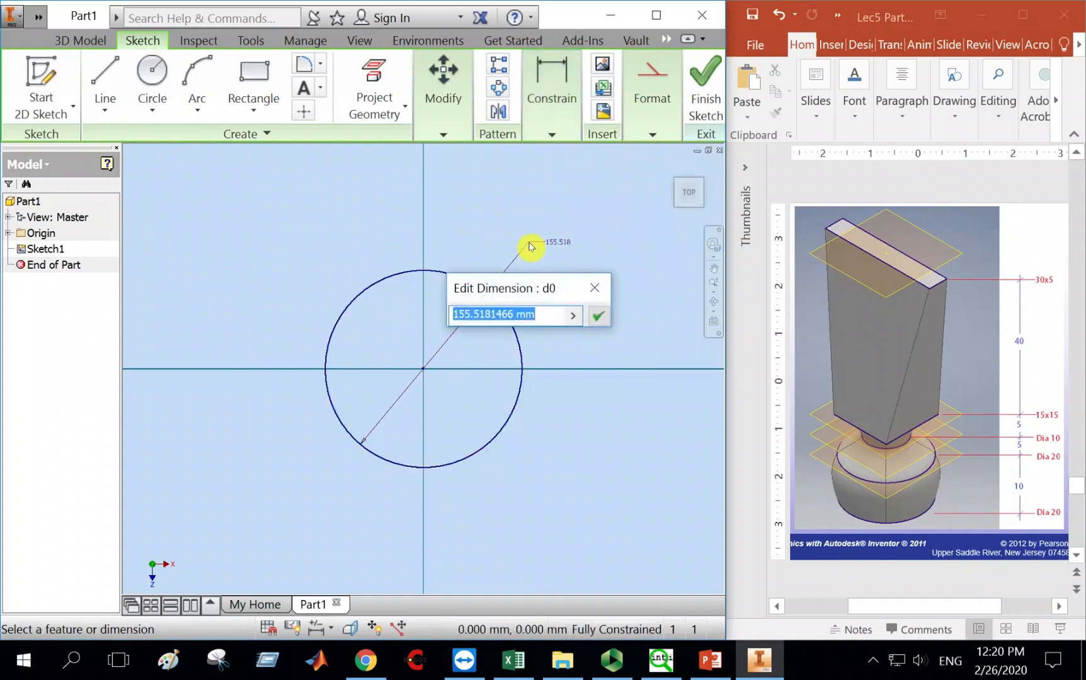
{"action": "type", "text": "20"}
{"action": "key", "text": "Return"}
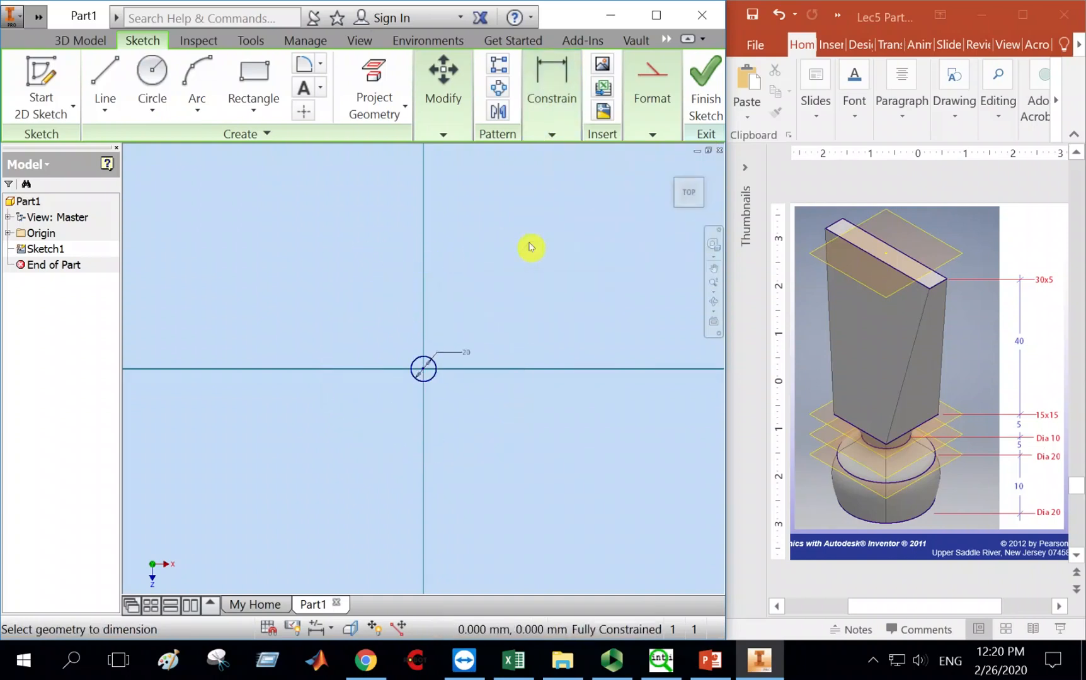
Turn on the visibility of the origin's XZ plane in a tilted 3D view of the circle sketch.
{"action": "scroll", "coordinate": [447, 378], "scroll_direction": "down", "scroll_amount": 2}
{"action": "scroll", "coordinate": [447, 379], "scroll_direction": "down", "scroll_amount": 2}
{"action": "middle_click_drag", "start_coordinate": [356, 360], "coordinate": [419, 369]}
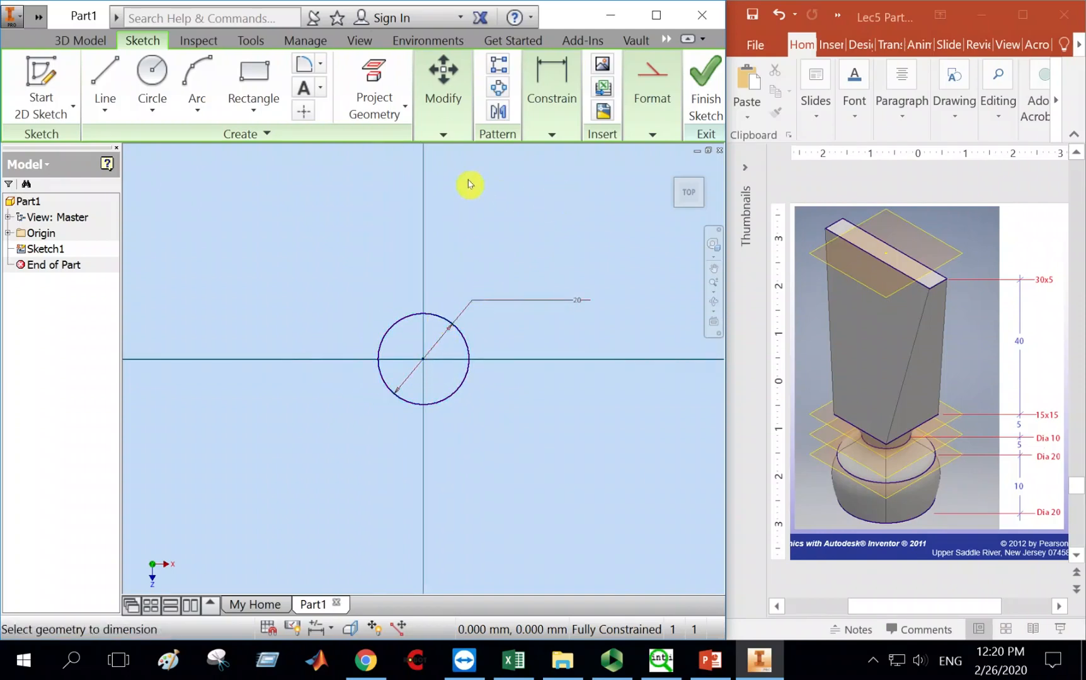
{"action": "left_click", "coordinate": [670, 167]}
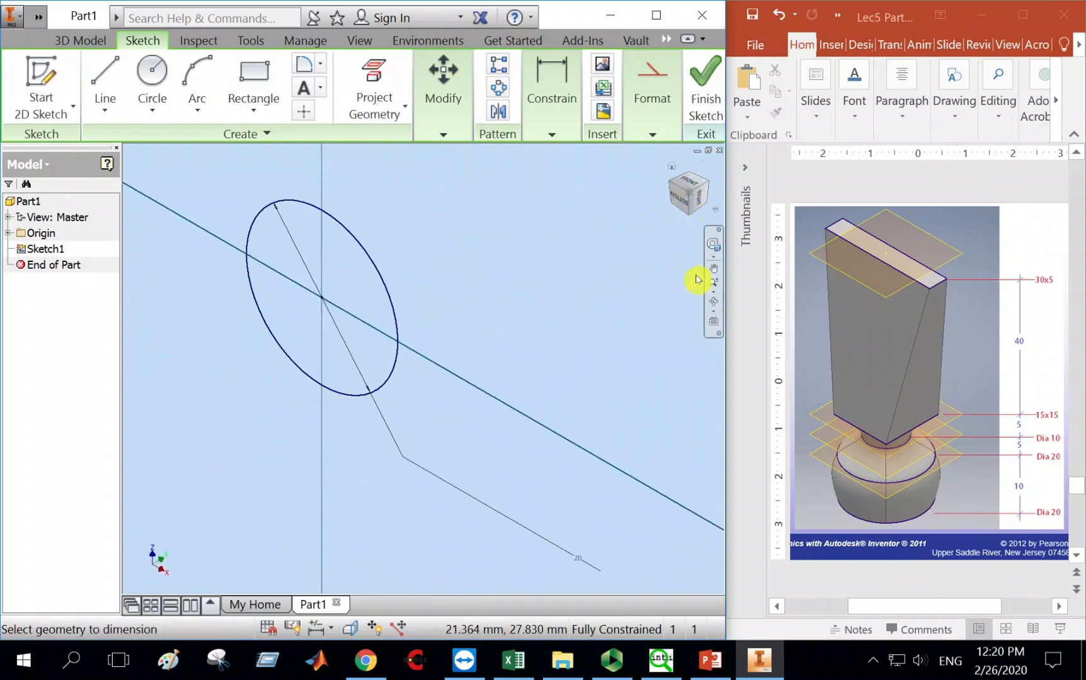
{"action": "left_click", "coordinate": [712, 306]}
{"action": "mouse_move", "coordinate": [393, 307]}
{"action": "left_mouse_down"}
{"action": "mouse_move", "coordinate": [315, 341]}
{"action": "mouse_move", "coordinate": [223, 317]}
{"action": "mouse_move", "coordinate": [202, 293]}
{"action": "mouse_move", "coordinate": [402, 322]}
{"action": "mouse_move", "coordinate": [390, 369]}
{"action": "mouse_move", "coordinate": [375, 368]}
{"action": "left_mouse_up"}
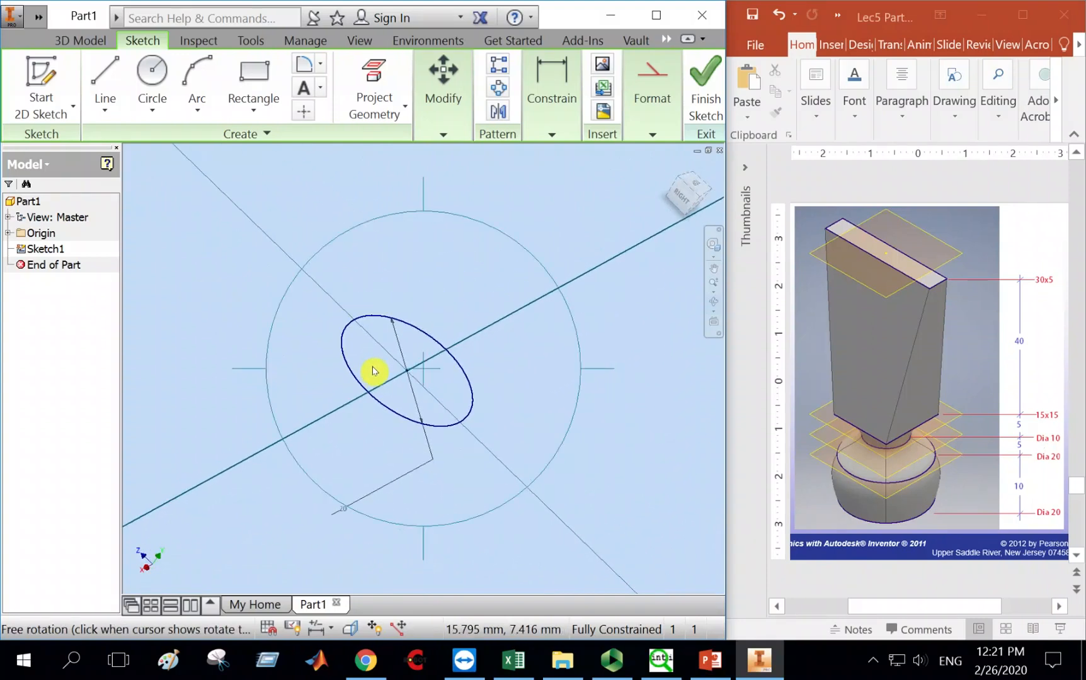
{"action": "key", "text": "Escape"}
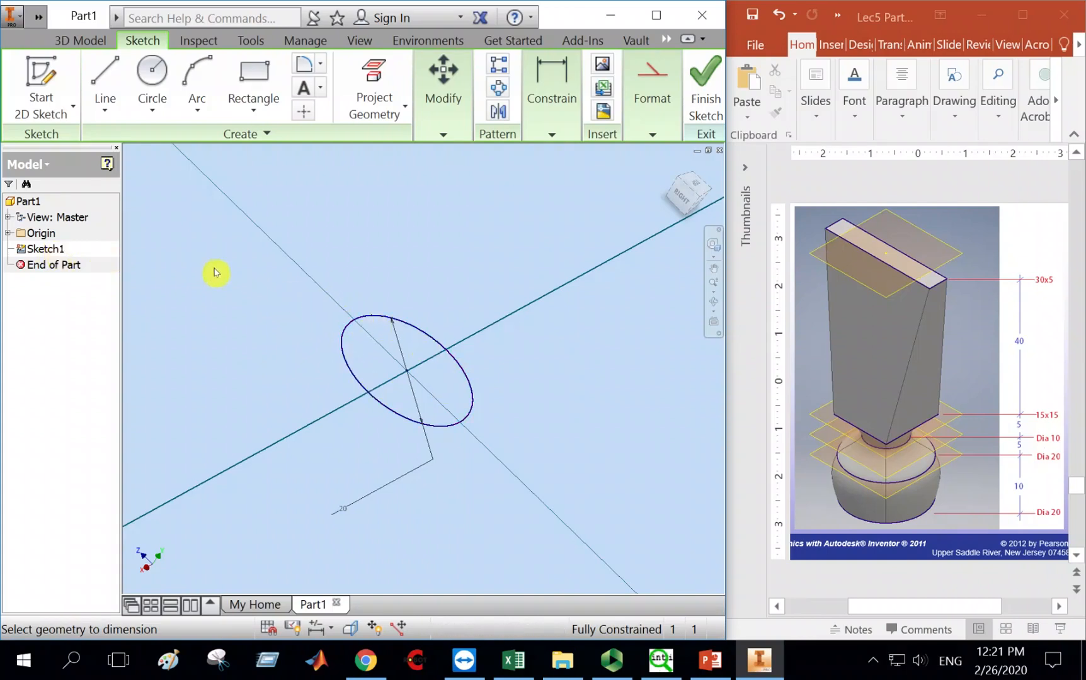
{"action": "left_click", "coordinate": [10, 234]}
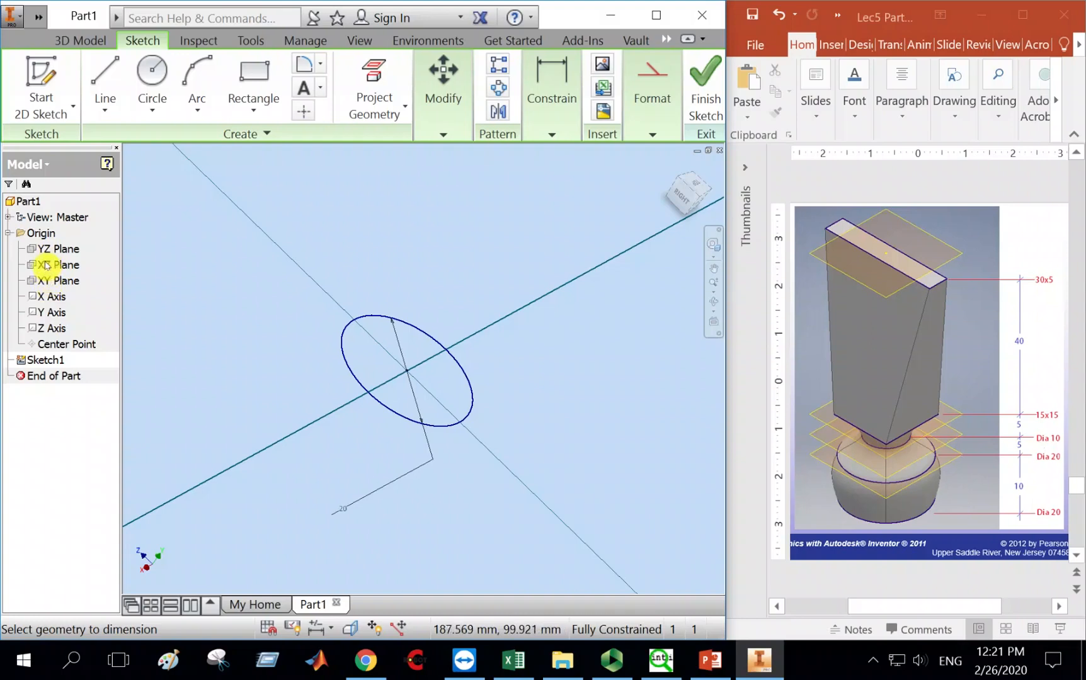
{"action": "right_click", "coordinate": [52, 265]}
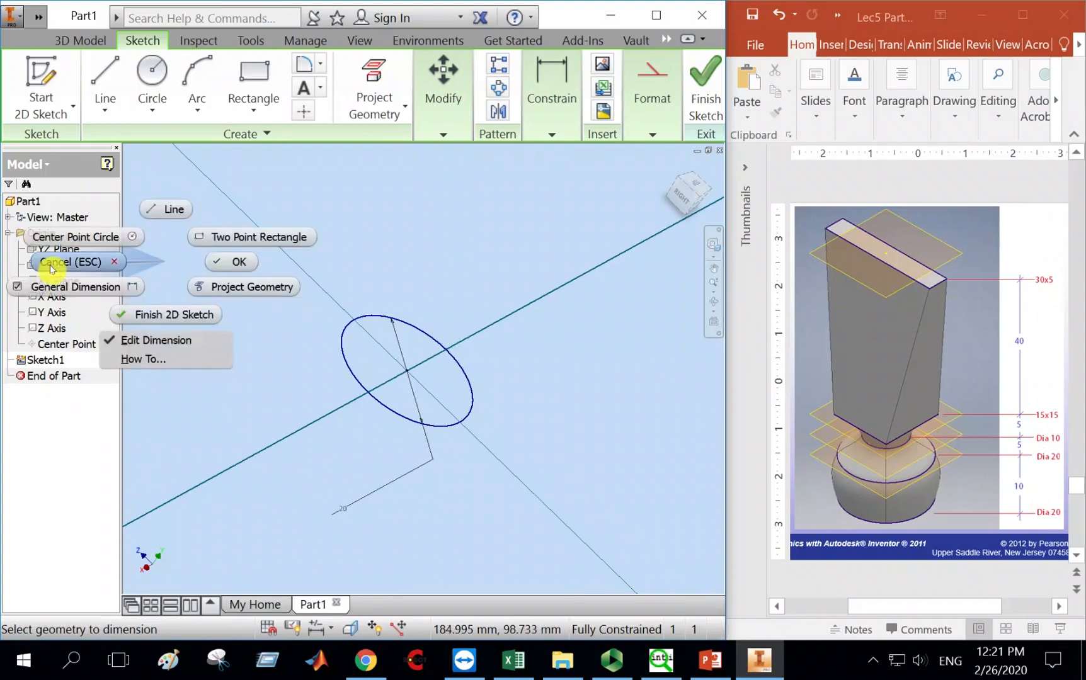
{"action": "left_click", "coordinate": [51, 265]}
{"action": "right_click", "coordinate": [48, 267]}
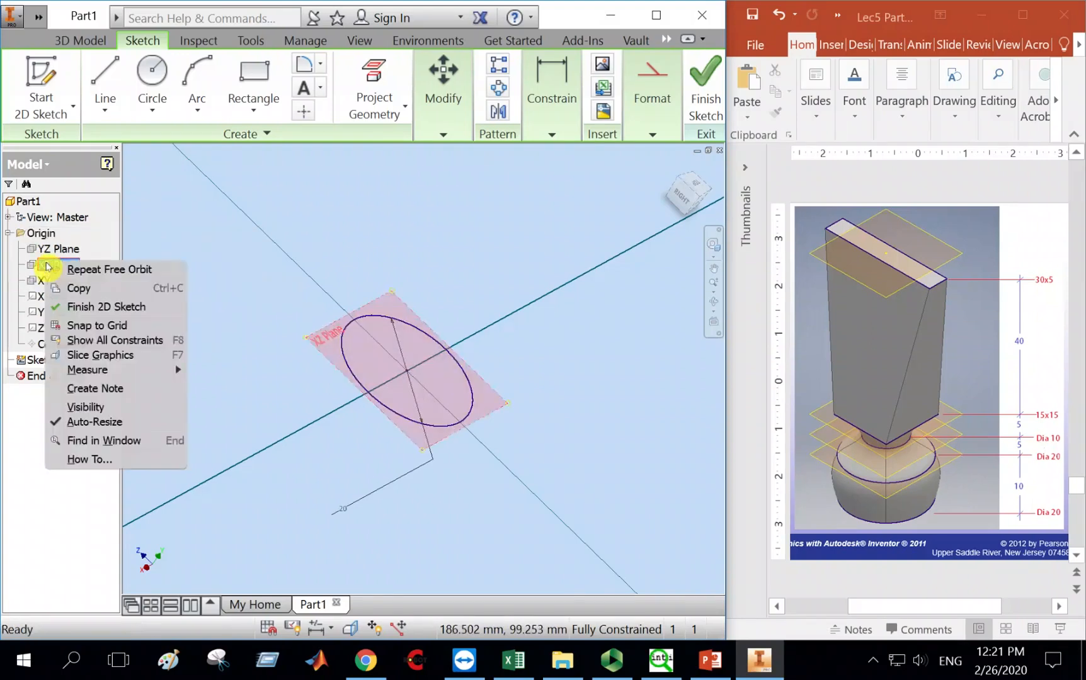
{"action": "left_click", "coordinate": [84, 410]}
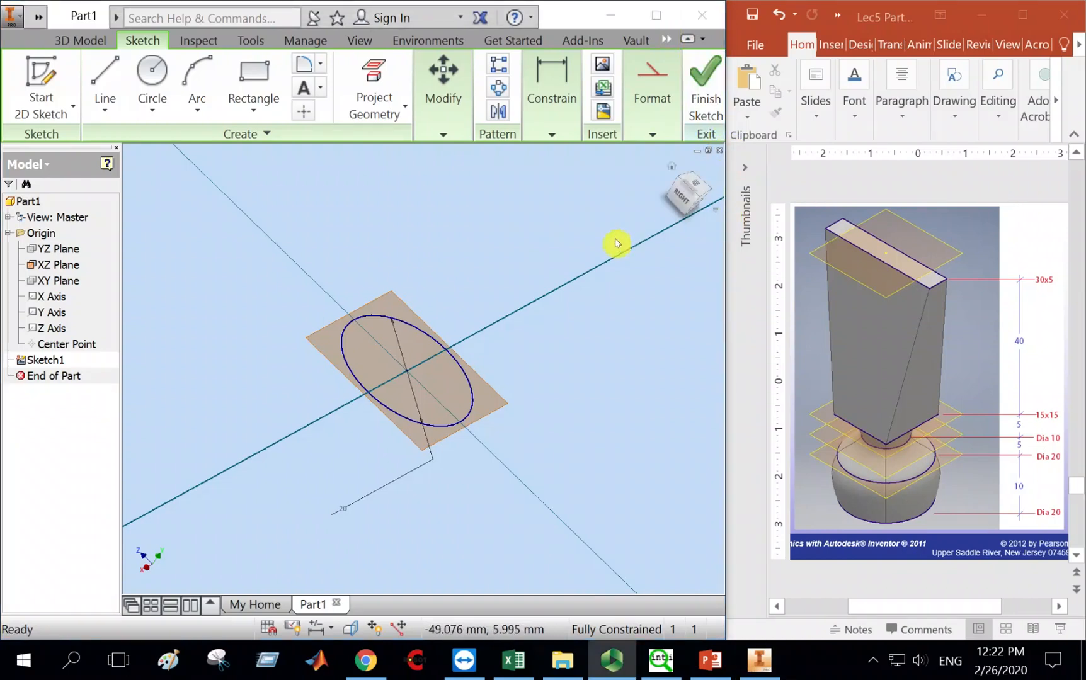
Finish the sketch, create a work plane offset above the XZ plane, and hide the XZ plane.
{"action": "left_click", "coordinate": [705, 85]}
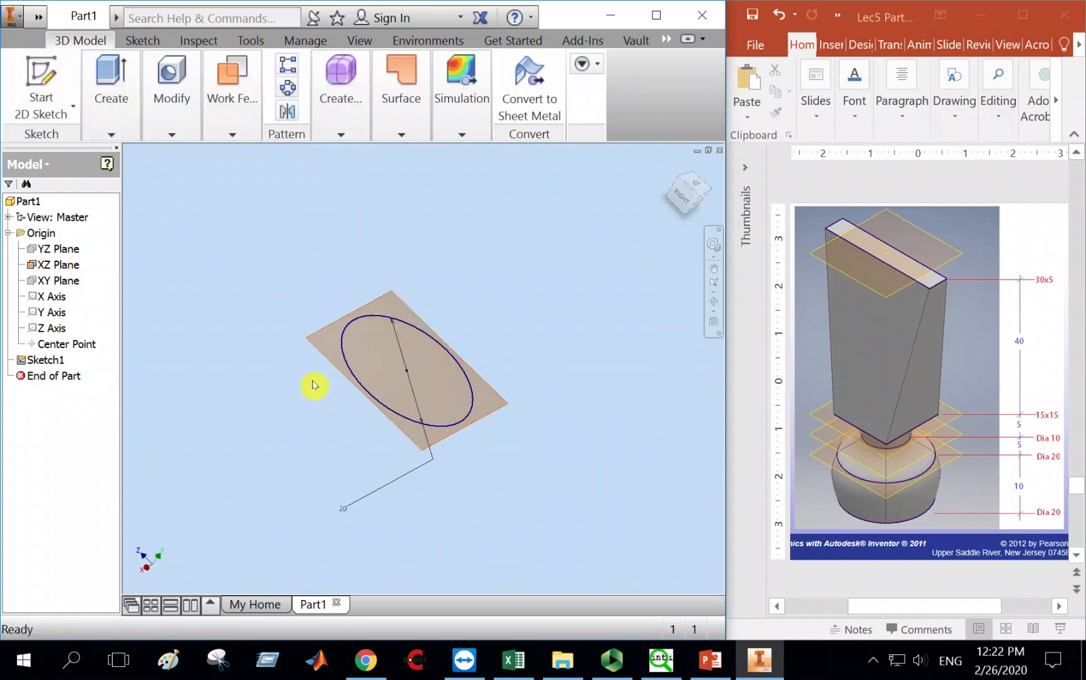
{"action": "left_click", "coordinate": [713, 301]}
{"action": "left_click_drag", "start_coordinate": [461, 369], "coordinate": [407, 336]}
{"action": "key", "text": "Escape"}
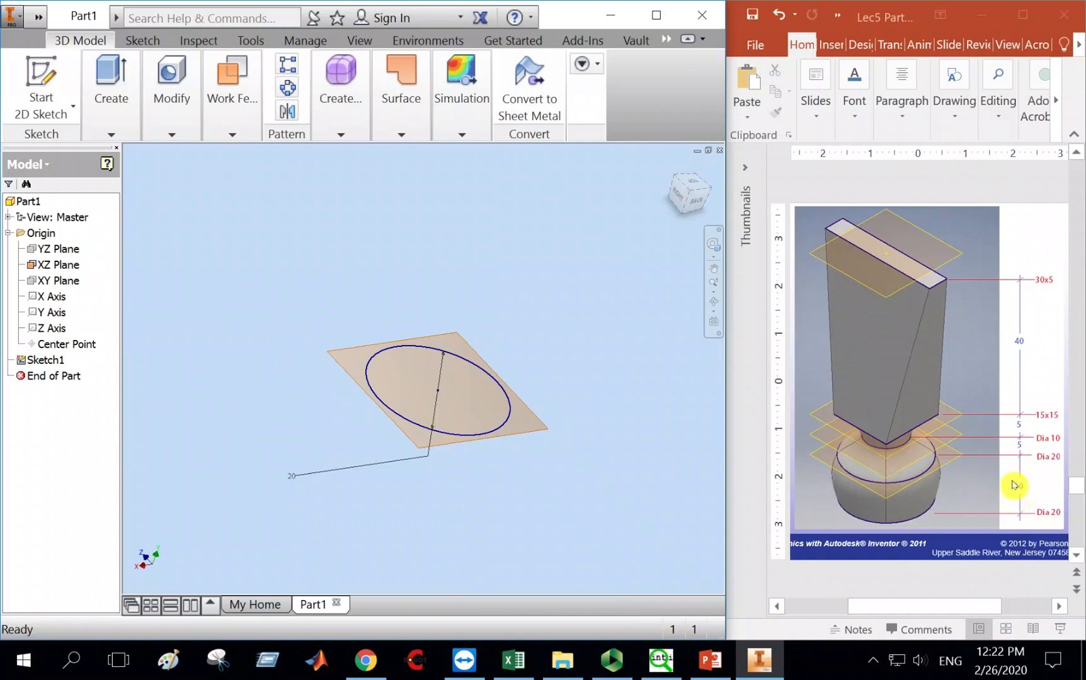
{"action": "left_click", "coordinate": [243, 131]}
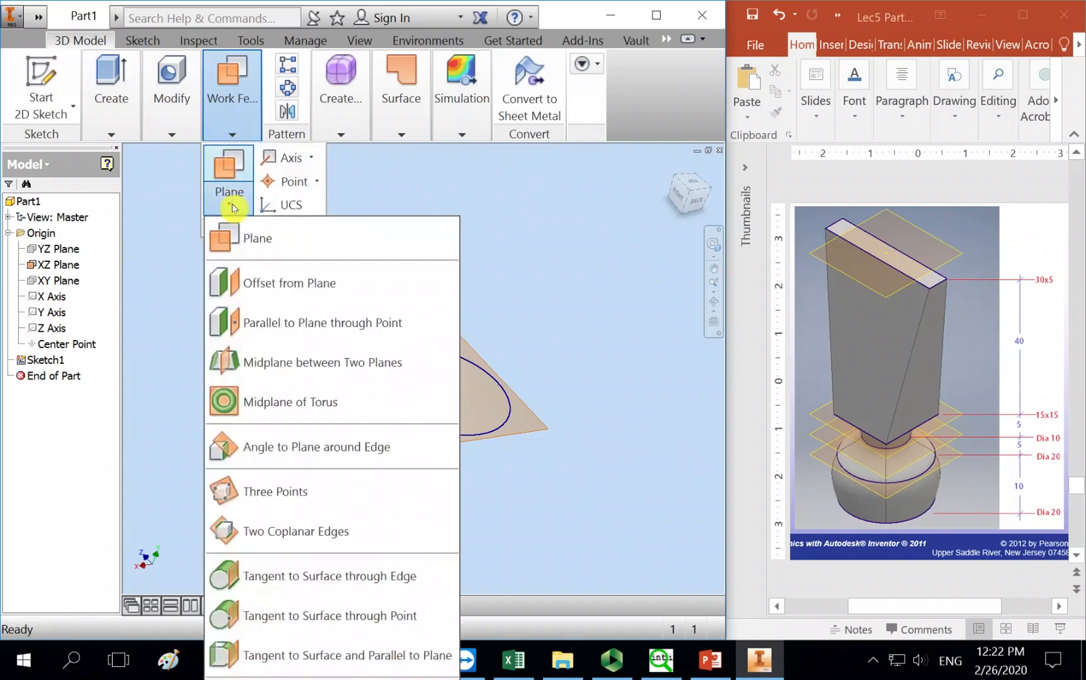
{"action": "left_click", "coordinate": [309, 291]}
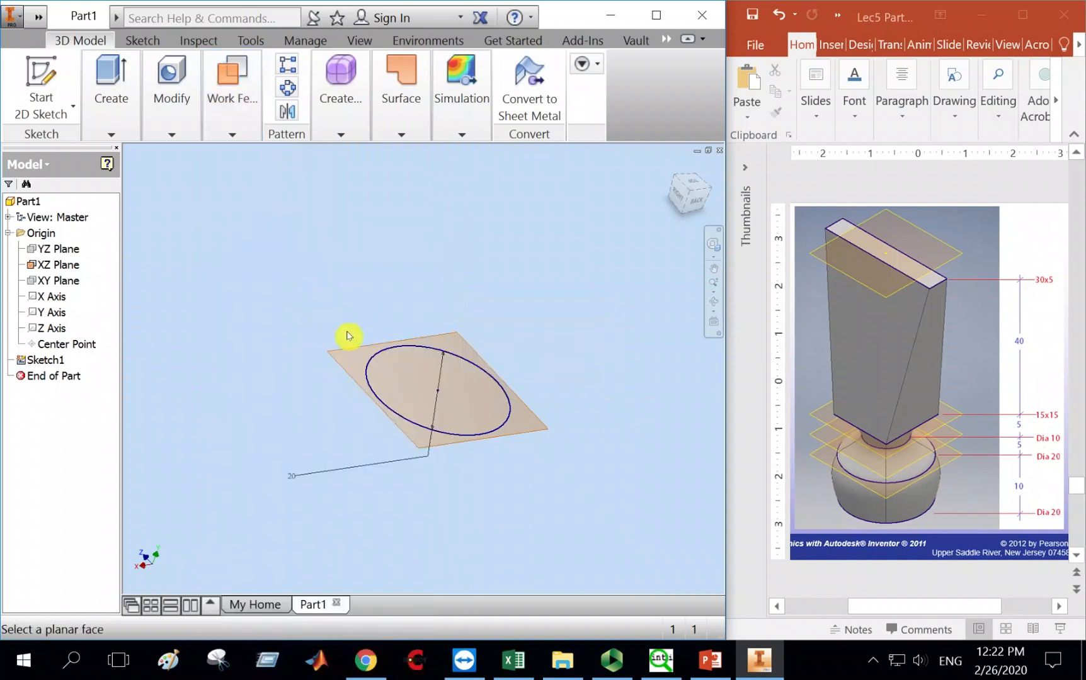
{"action": "left_click", "coordinate": [352, 350]}
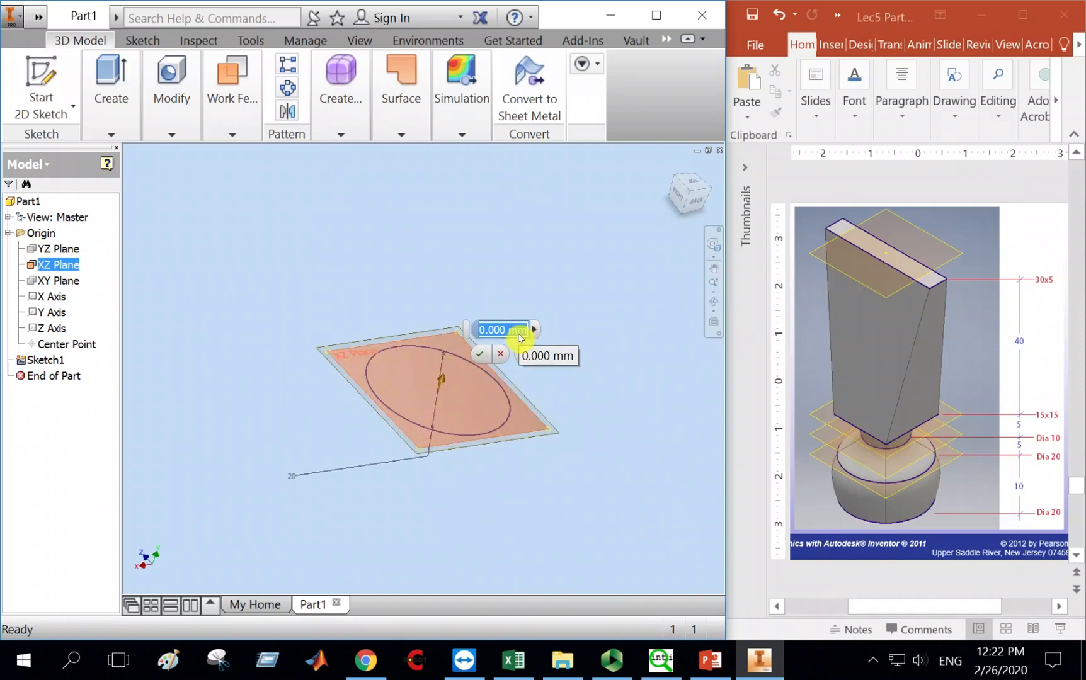
{"action": "left_click", "coordinate": [485, 357]}
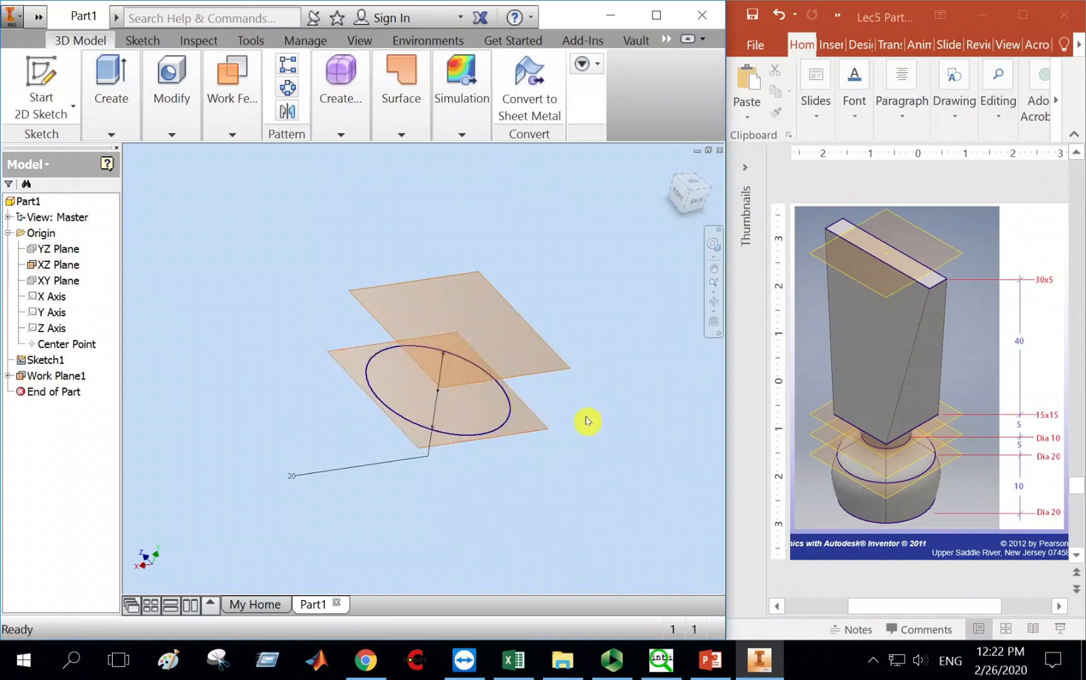
{"action": "right_click", "coordinate": [55, 271]}
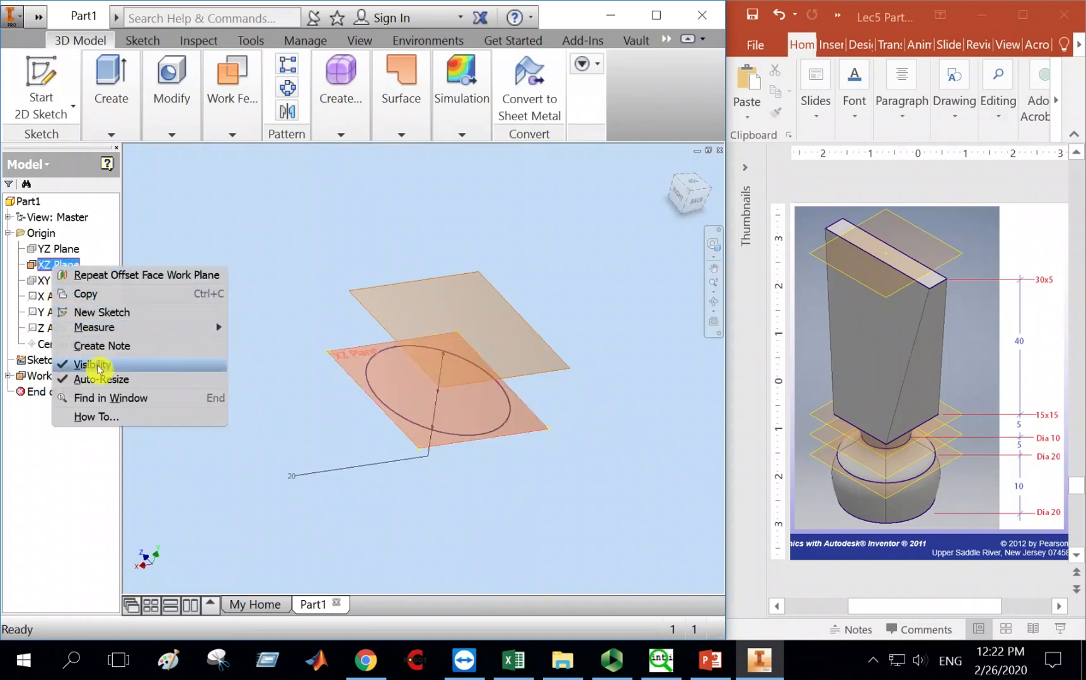
{"action": "left_click", "coordinate": [100, 369]}
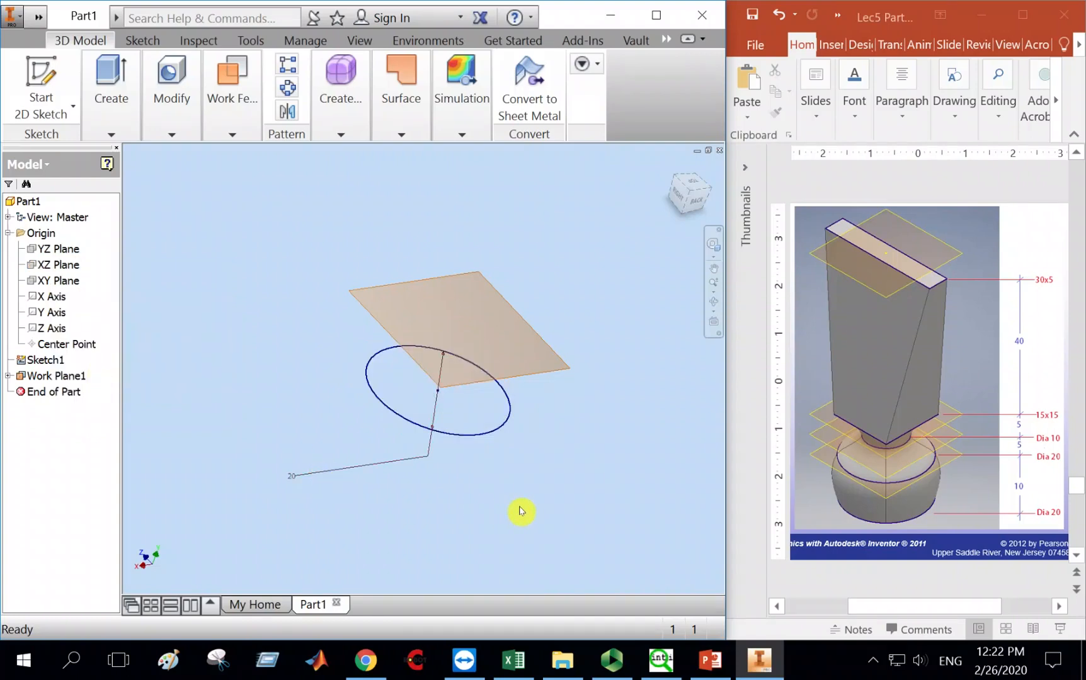
Start a 2D sketch on the offset work plane and draw a circle about 33 mm in diameter centred on the origin.
{"action": "left_click", "coordinate": [53, 75]}
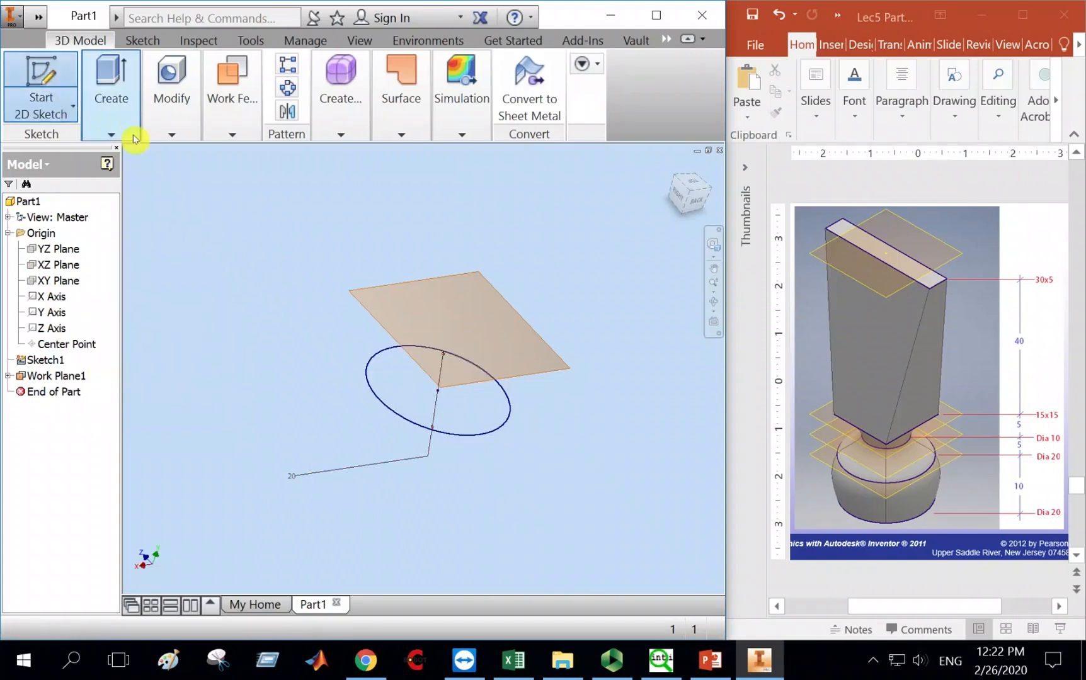
{"action": "left_click", "coordinate": [389, 289]}
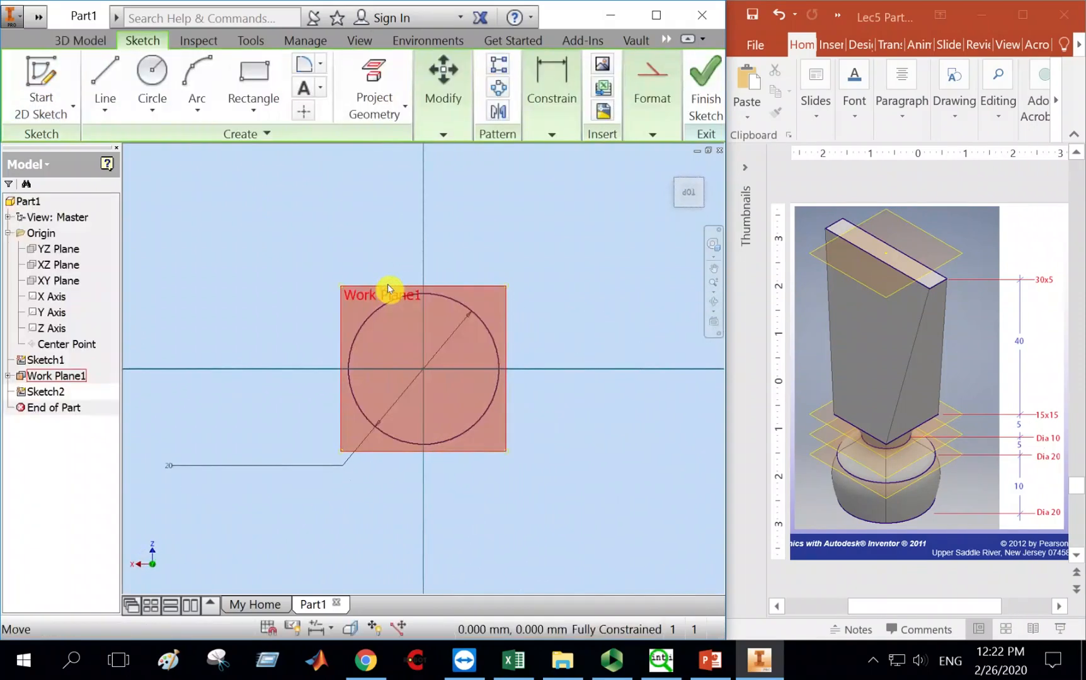
{"action": "left_click", "coordinate": [152, 73]}
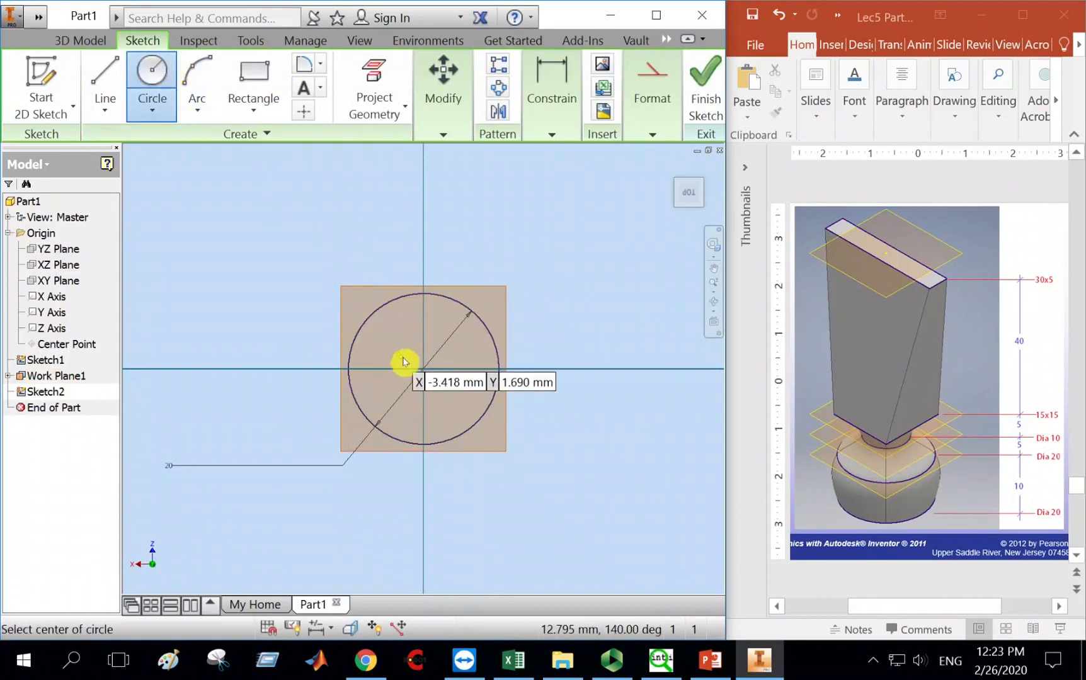
{"action": "left_click", "coordinate": [424, 372]}
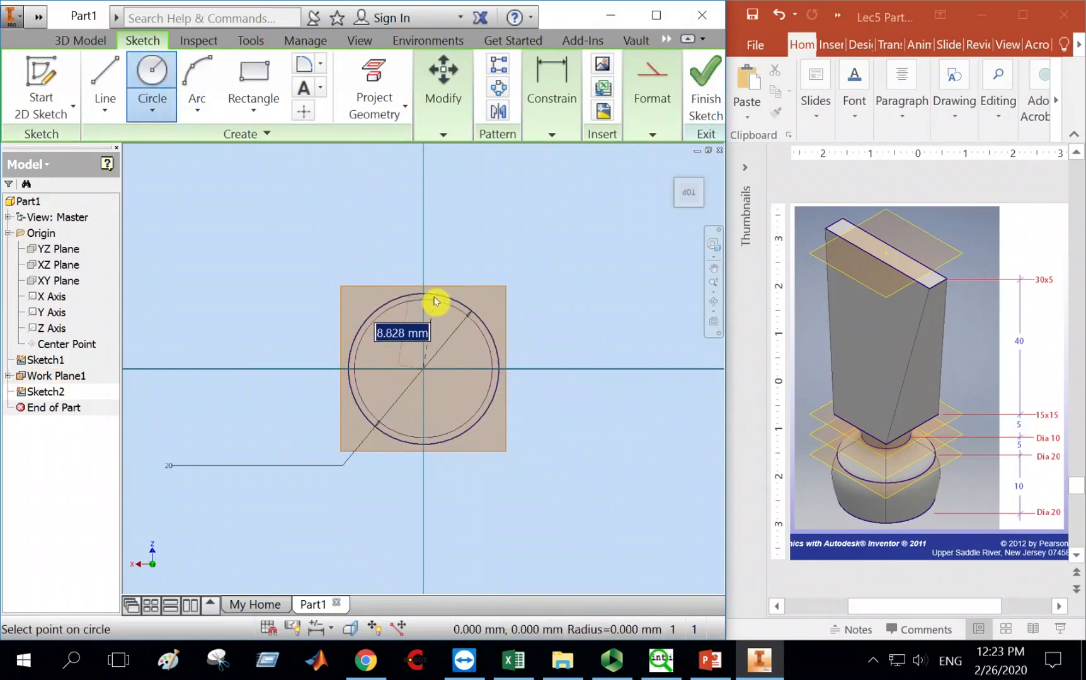
{"action": "left_click", "coordinate": [441, 253]}
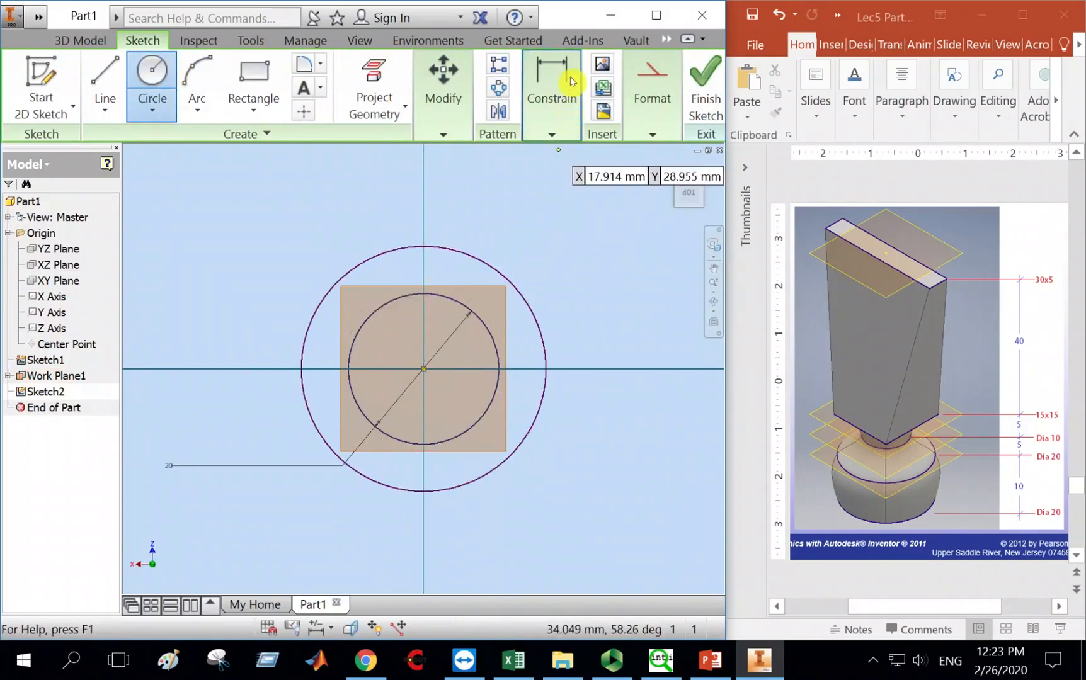
Dimension the larger circle's diameter to 20 mm and finish the sketch.
{"action": "left_click", "coordinate": [571, 80]}
{"action": "left_click", "coordinate": [536, 188]}
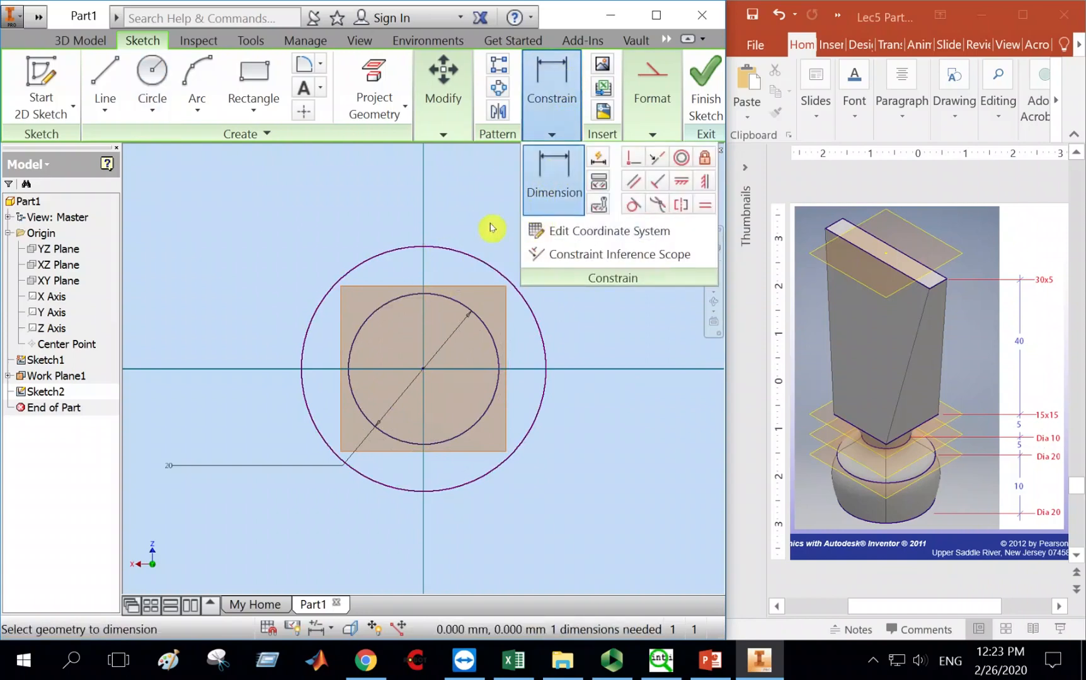
{"action": "left_click", "coordinate": [476, 262]}
{"action": "left_click", "coordinate": [514, 235]}
{"action": "type", "text": "2"}
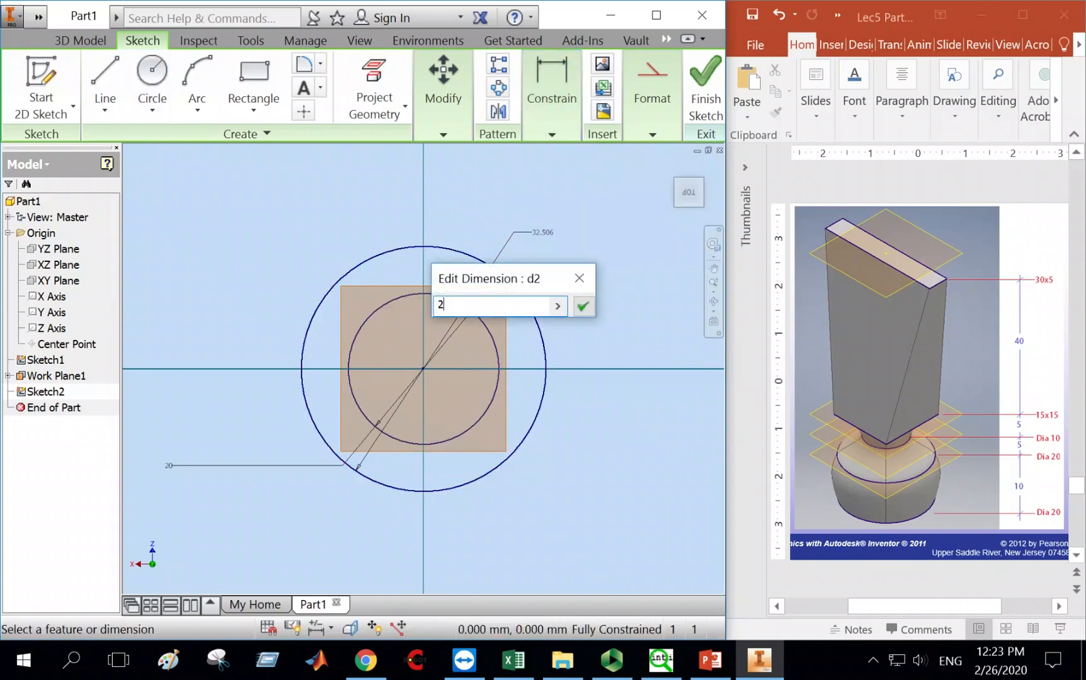
{"action": "type", "text": "0"}
{"action": "key", "text": "Return"}
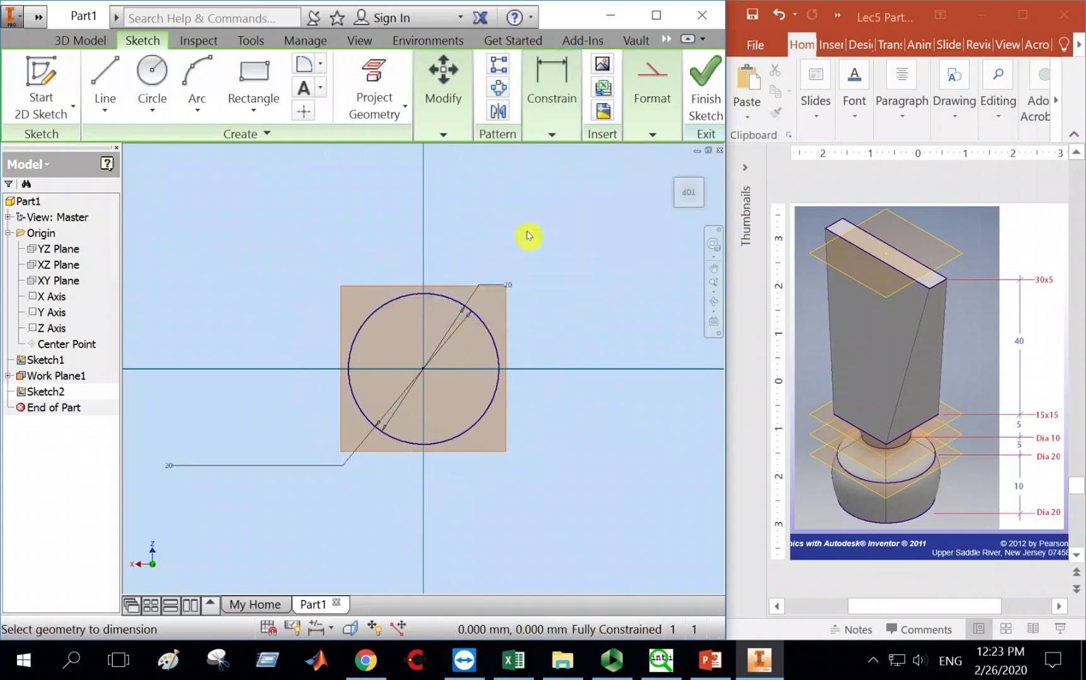
{"action": "left_click", "coordinate": [705, 86]}
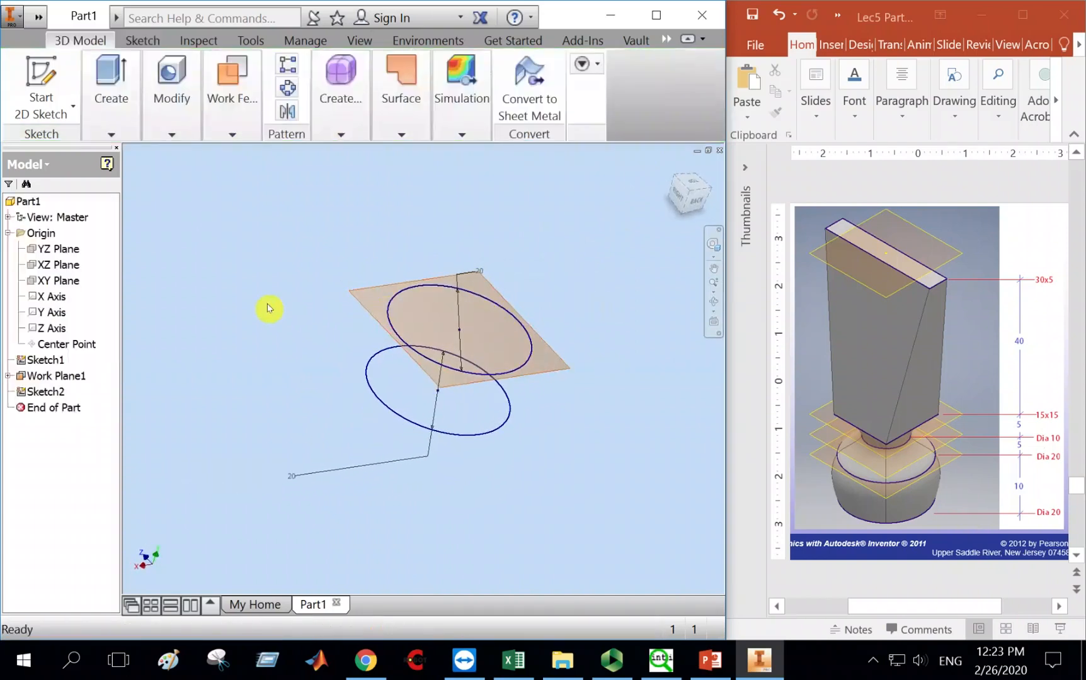
{"action": "right_click", "coordinate": [60, 376]}
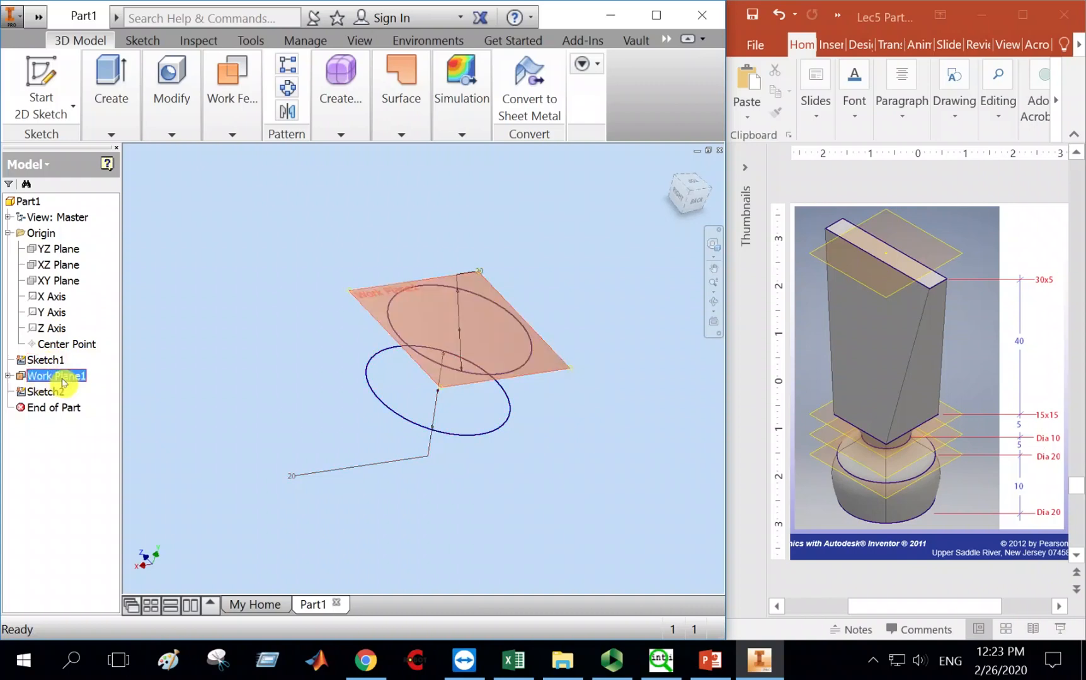
{"action": "left_click", "coordinate": [92, 437]}
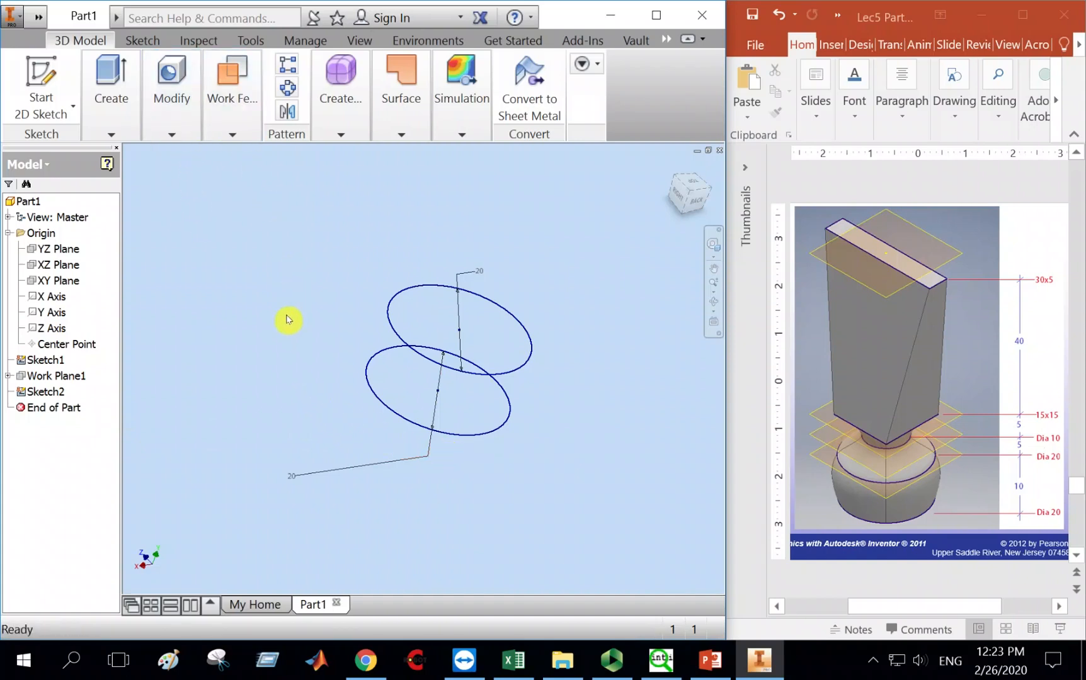
{"action": "key", "text": "ctrl+z"}
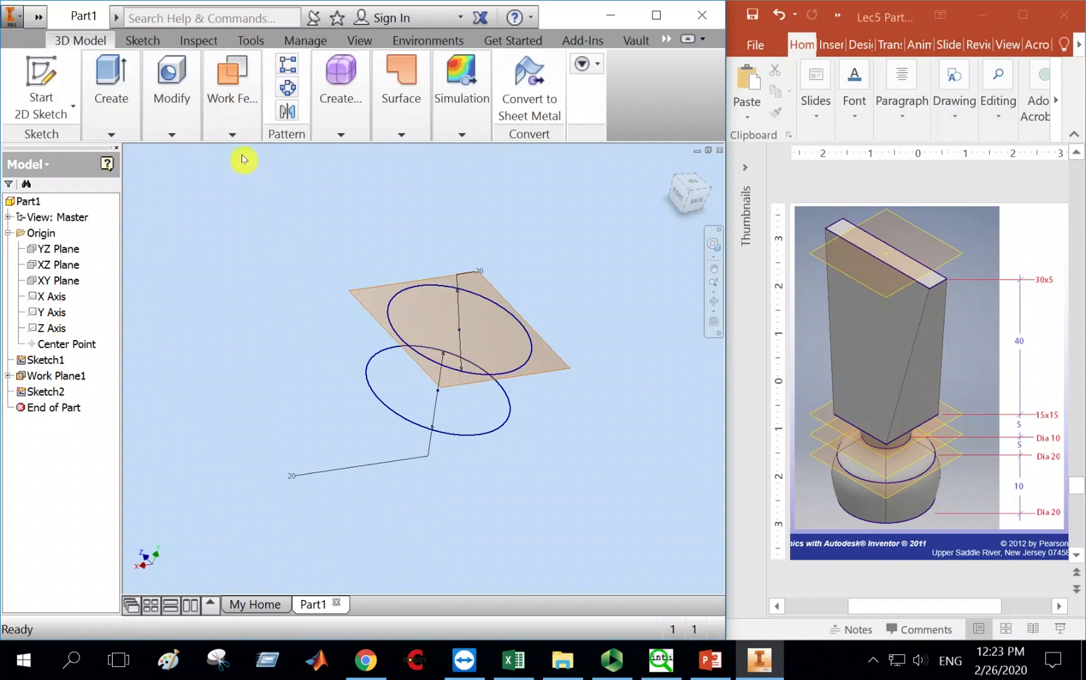
Create a work plane offset above the first work plane, and hide the first work plane.
{"action": "left_click", "coordinate": [233, 135]}
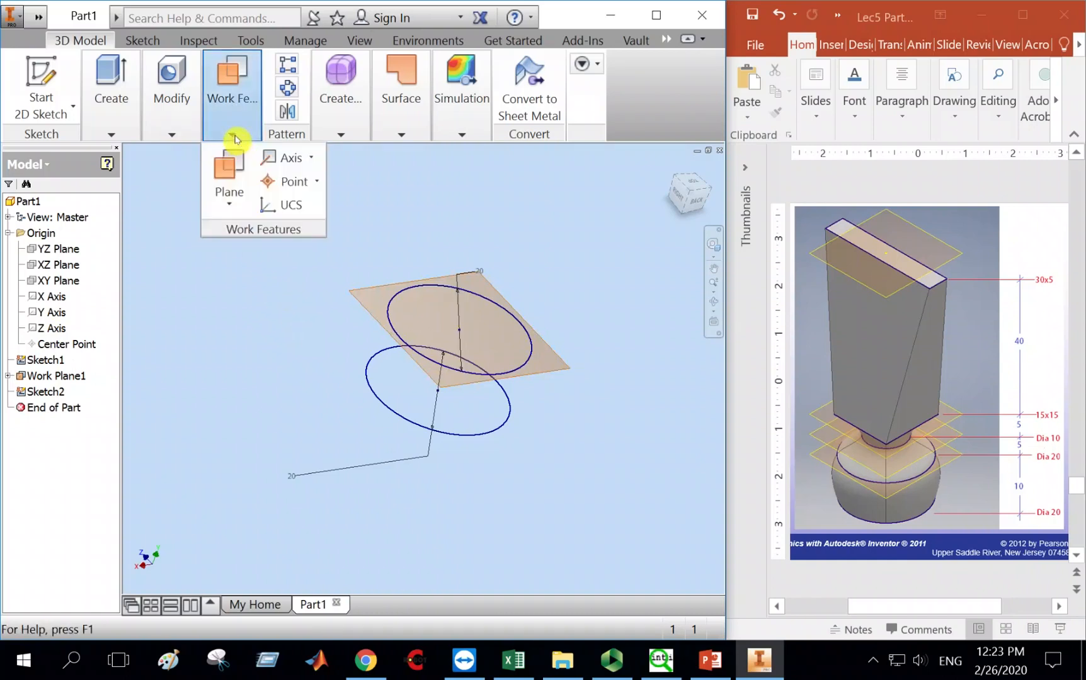
{"action": "left_click", "coordinate": [231, 200]}
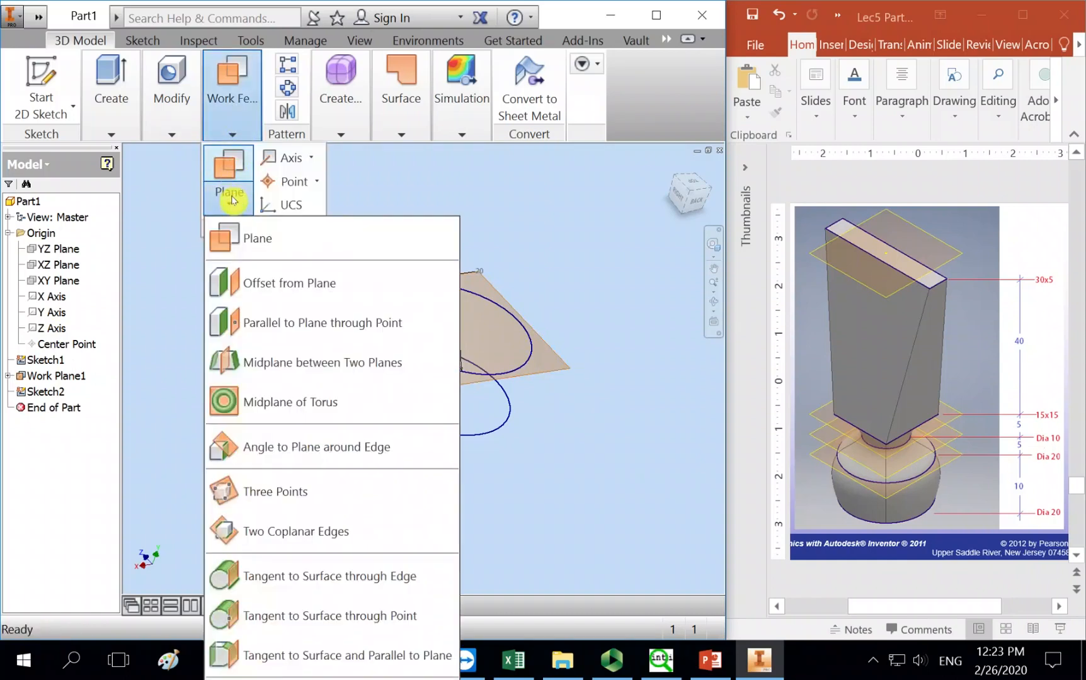
{"action": "left_click", "coordinate": [282, 283]}
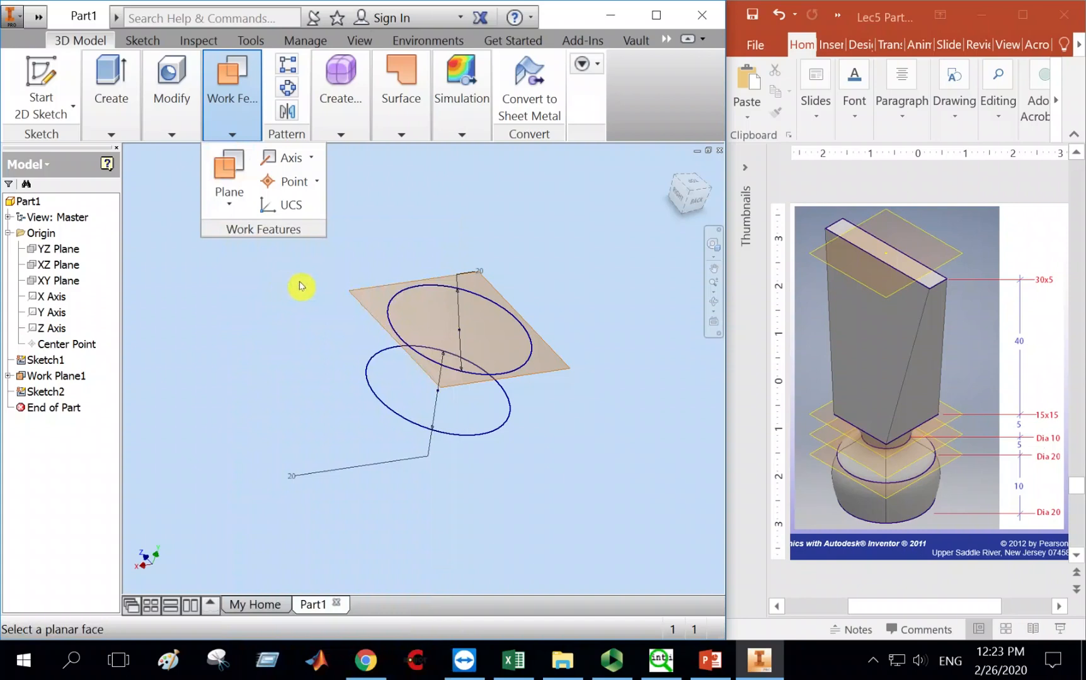
{"action": "left_click", "coordinate": [364, 294]}
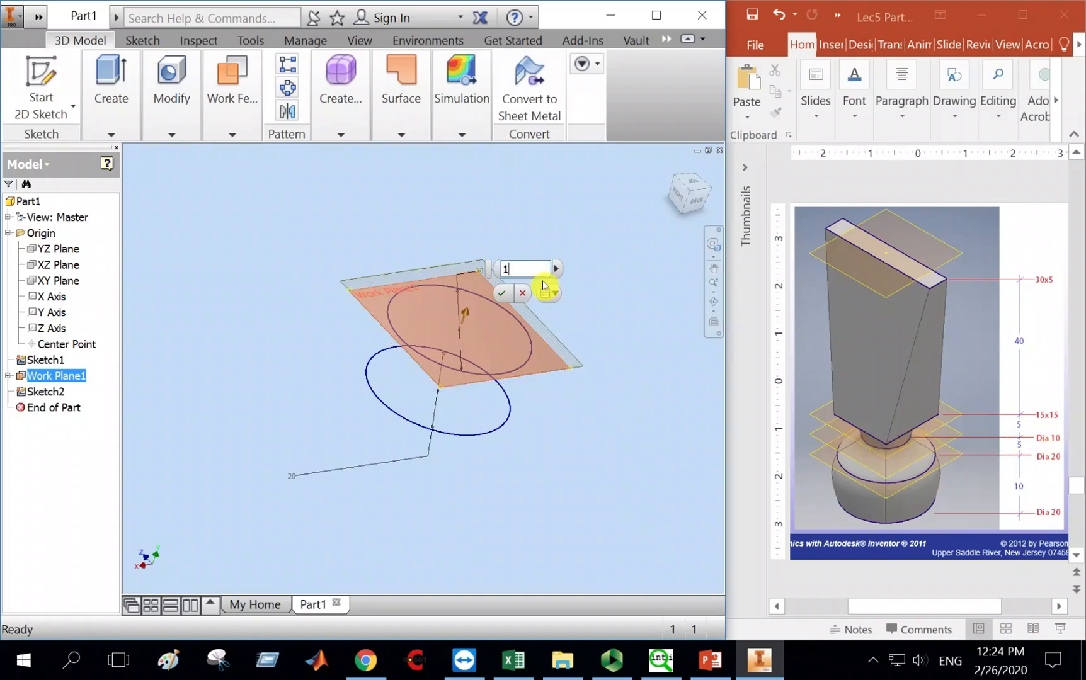
{"action": "left_click", "coordinate": [502, 293]}
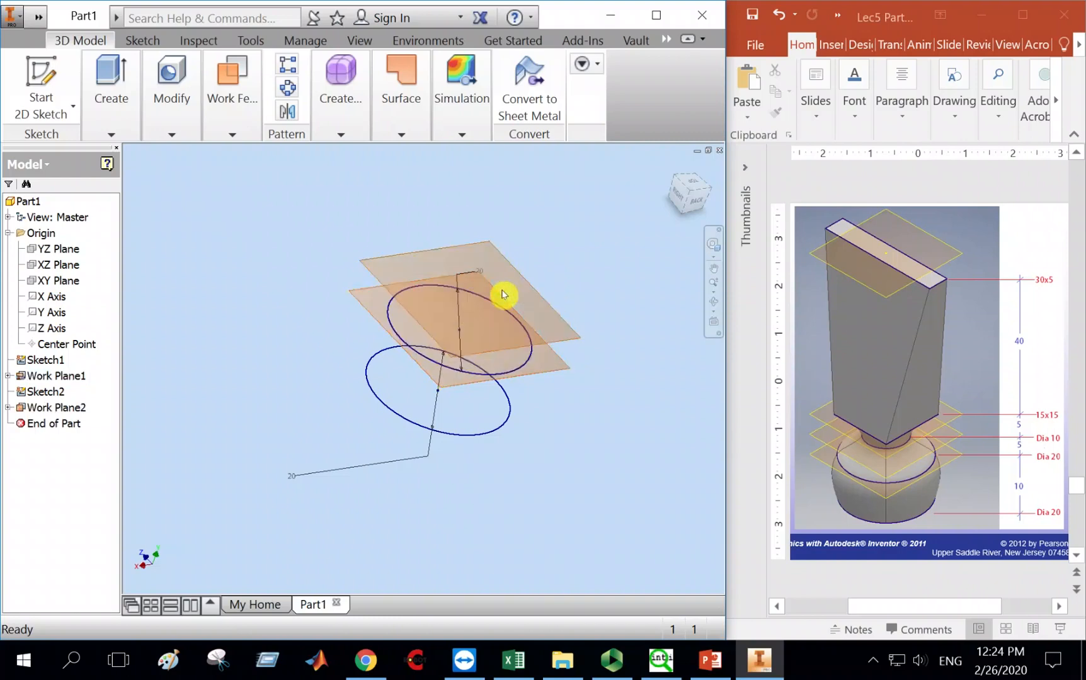
{"action": "right_click", "coordinate": [60, 380]}
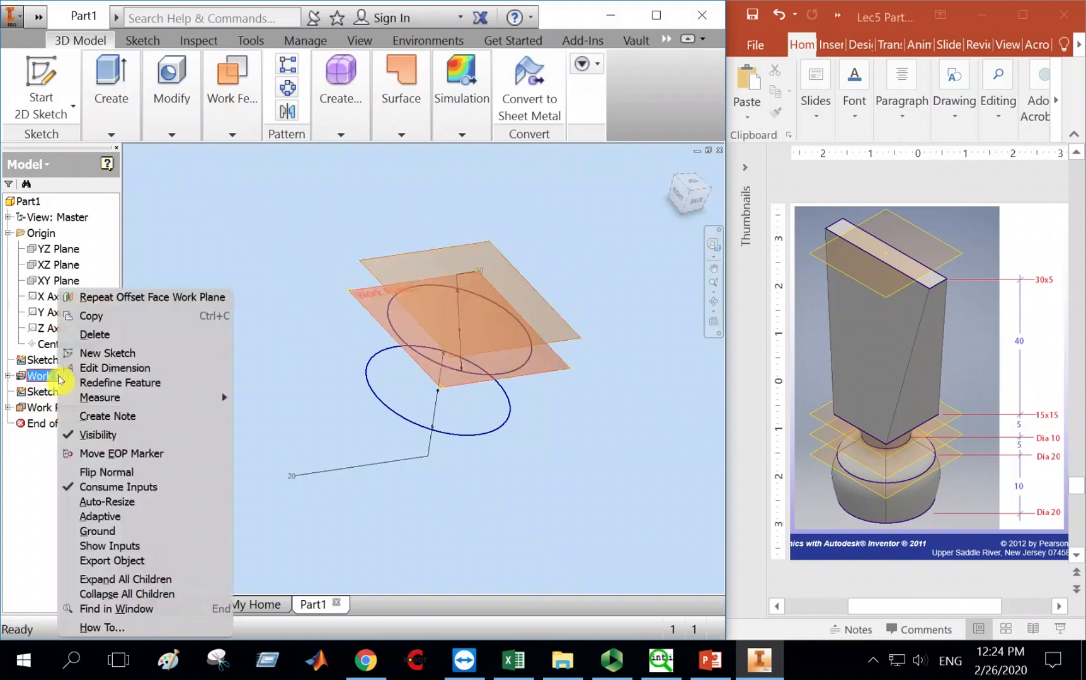
{"action": "left_click", "coordinate": [89, 434]}
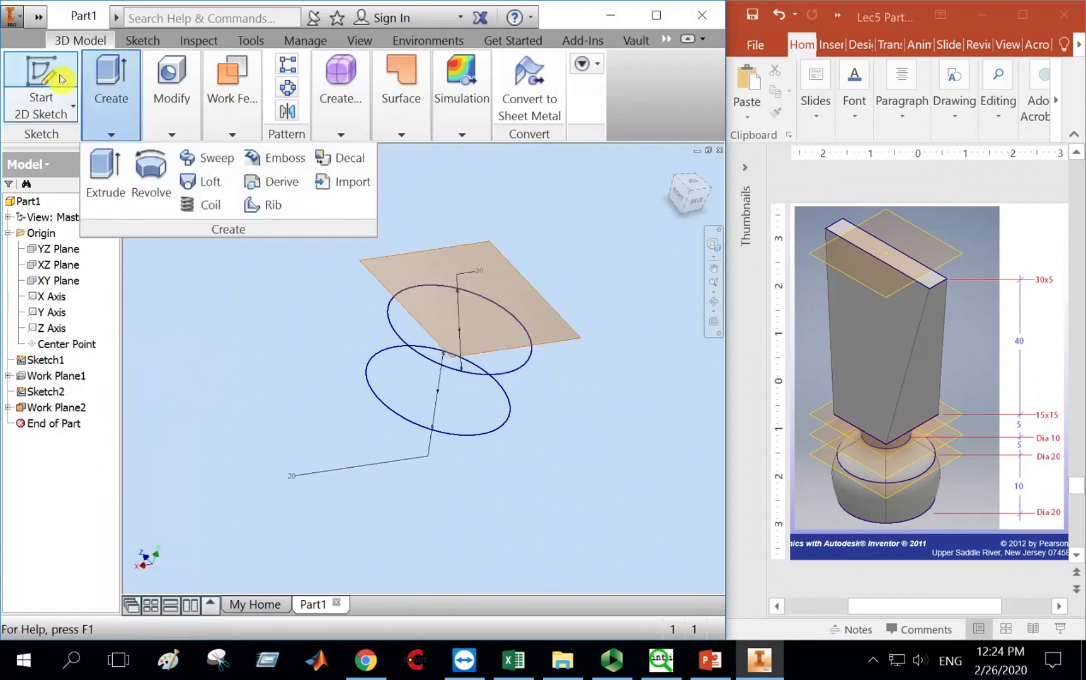
Start a 2D sketch on the new work plane and draw a circle about 8.6 mm in diameter centred on the origin.
{"action": "key", "text": "s"}
{"action": "left_click", "coordinate": [395, 262]}
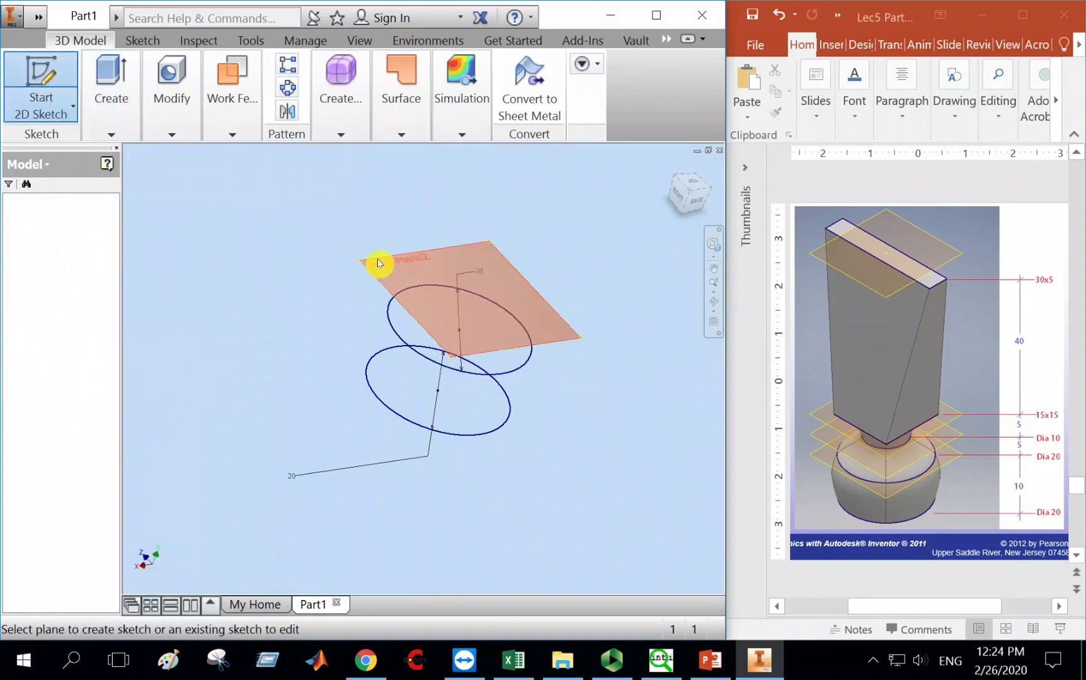
{"action": "left_click", "coordinate": [151, 75]}
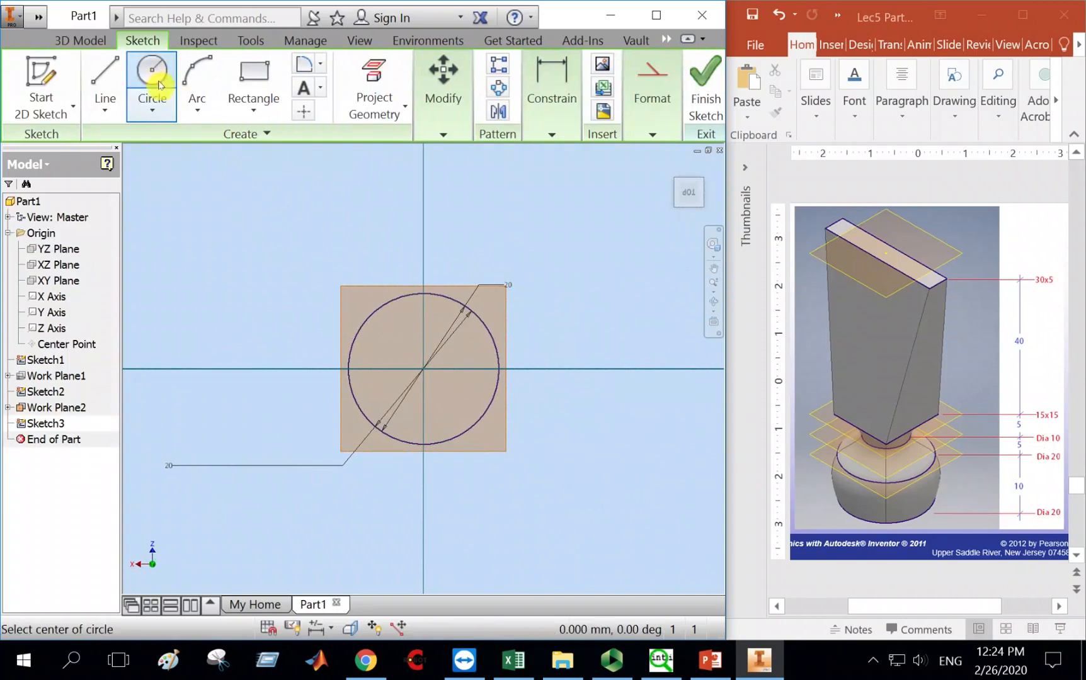
{"action": "left_click", "coordinate": [423, 373]}
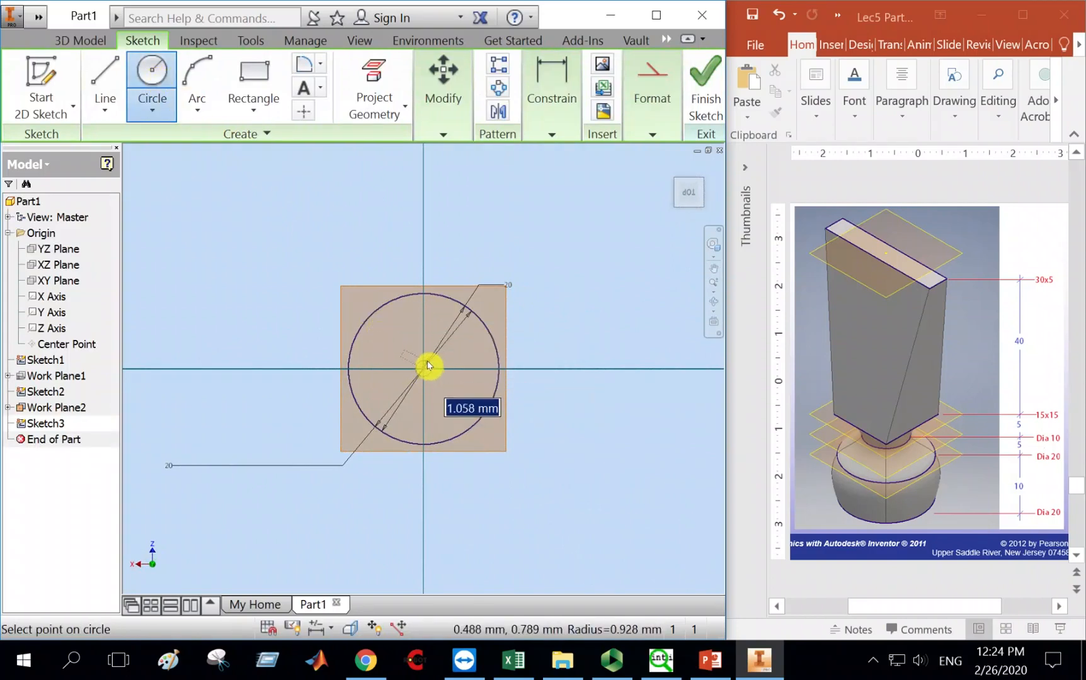
{"action": "left_click", "coordinate": [432, 337]}
Dimension the small circle's diameter to 10 mm and finish the sketch.
{"action": "left_click", "coordinate": [570, 88]}
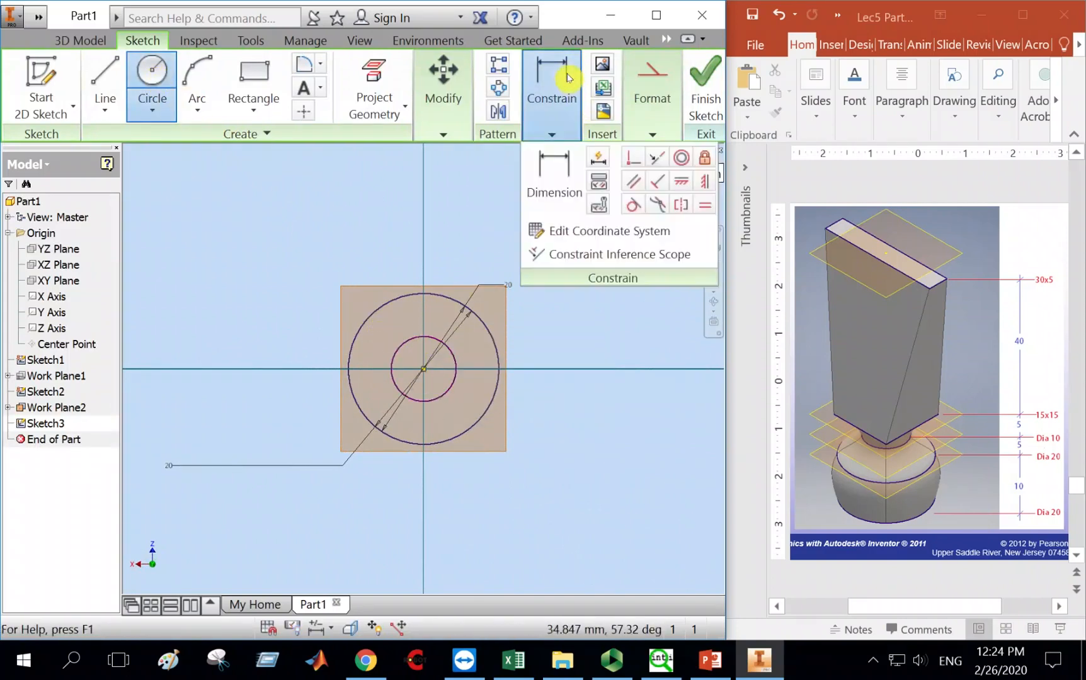
{"action": "left_click", "coordinate": [555, 179]}
{"action": "left_click", "coordinate": [429, 338]}
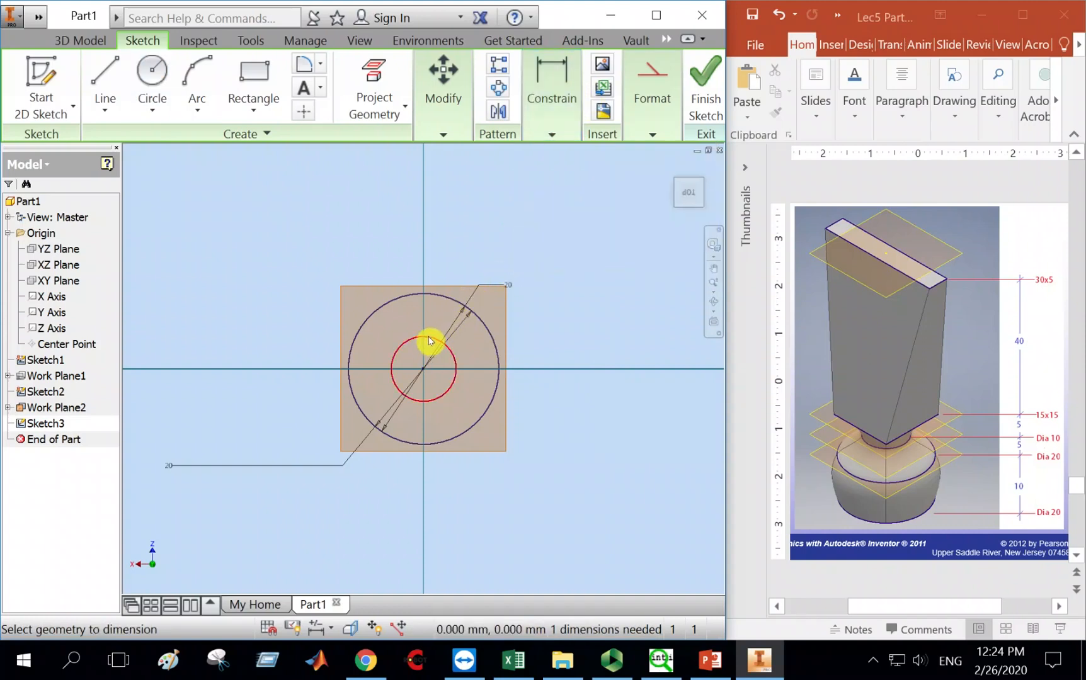
{"action": "left_click", "coordinate": [439, 327]}
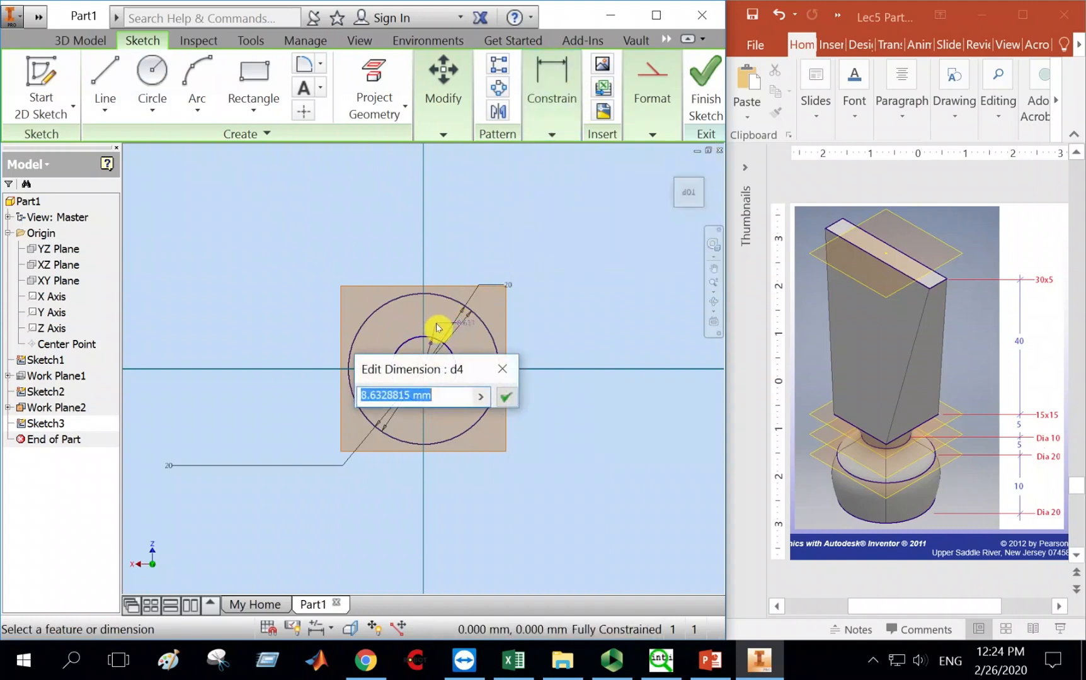
{"action": "type", "text": "10"}
{"action": "key", "text": "Return"}
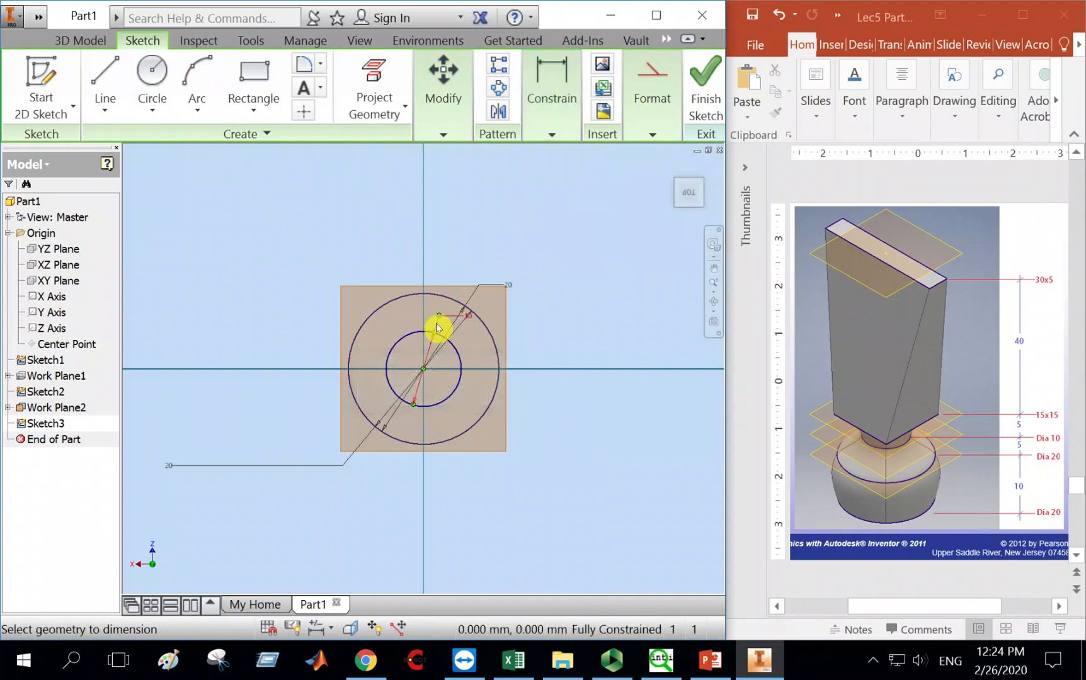
{"action": "left_click", "coordinate": [707, 90]}
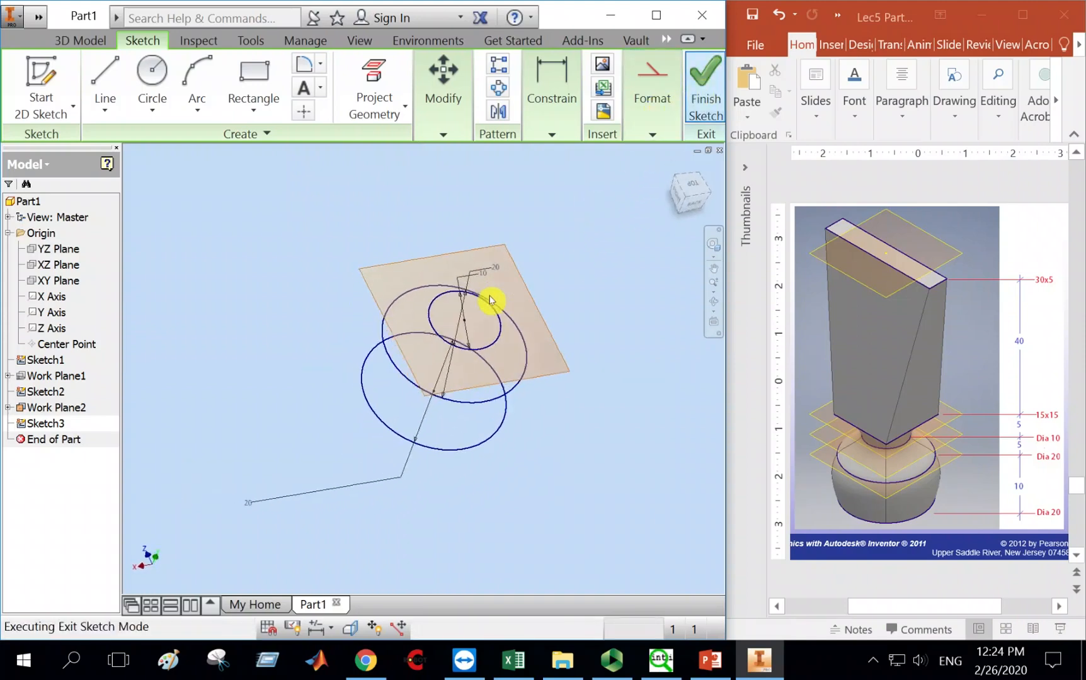
Create a work plane offset 10 mm above the small circle's work plane, and hide the plane below it.
{"action": "middle_click_drag", "start_coordinate": [591, 416], "coordinate": [507, 426]}
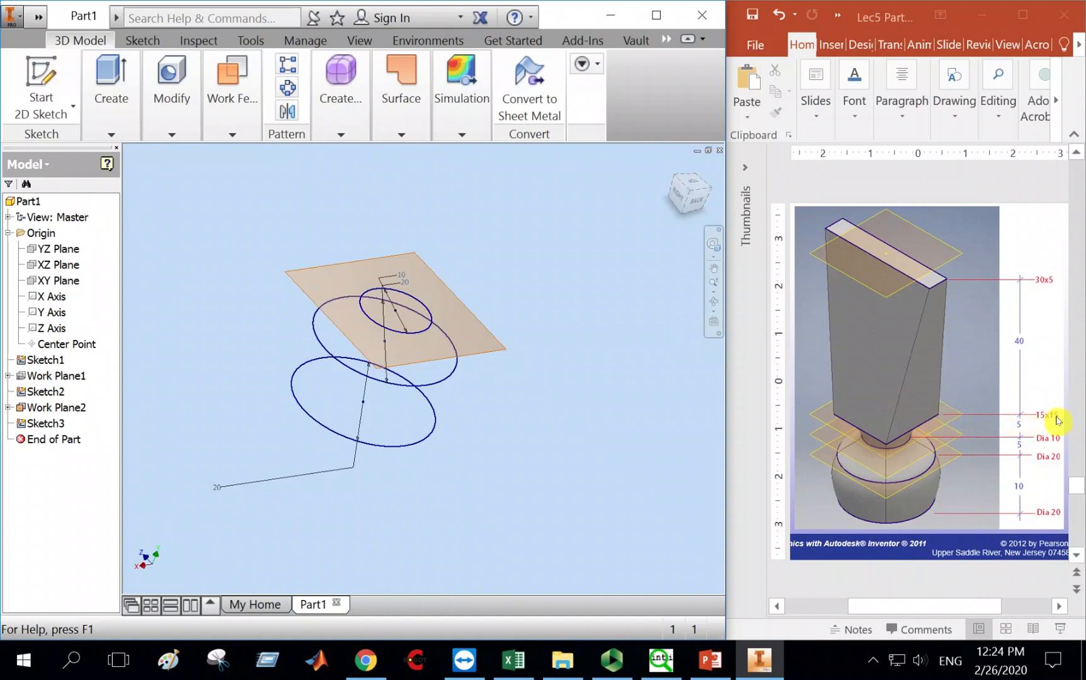
{"action": "left_click", "coordinate": [228, 95]}
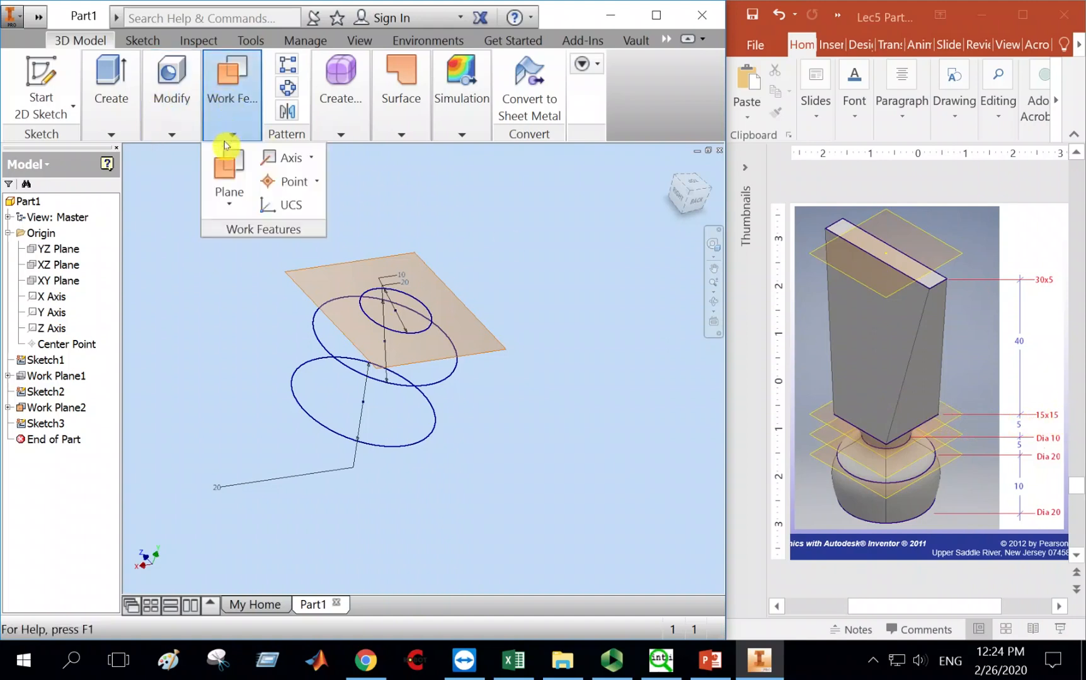
{"action": "left_click", "coordinate": [230, 204]}
{"action": "left_click", "coordinate": [290, 284]}
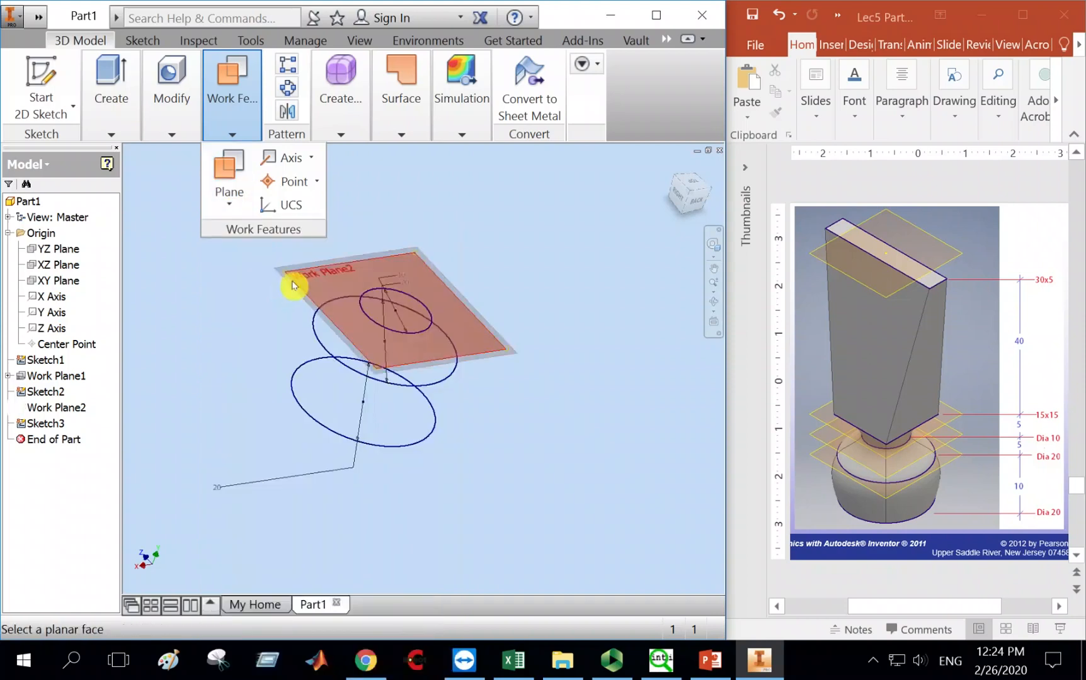
{"action": "left_click", "coordinate": [309, 275]}
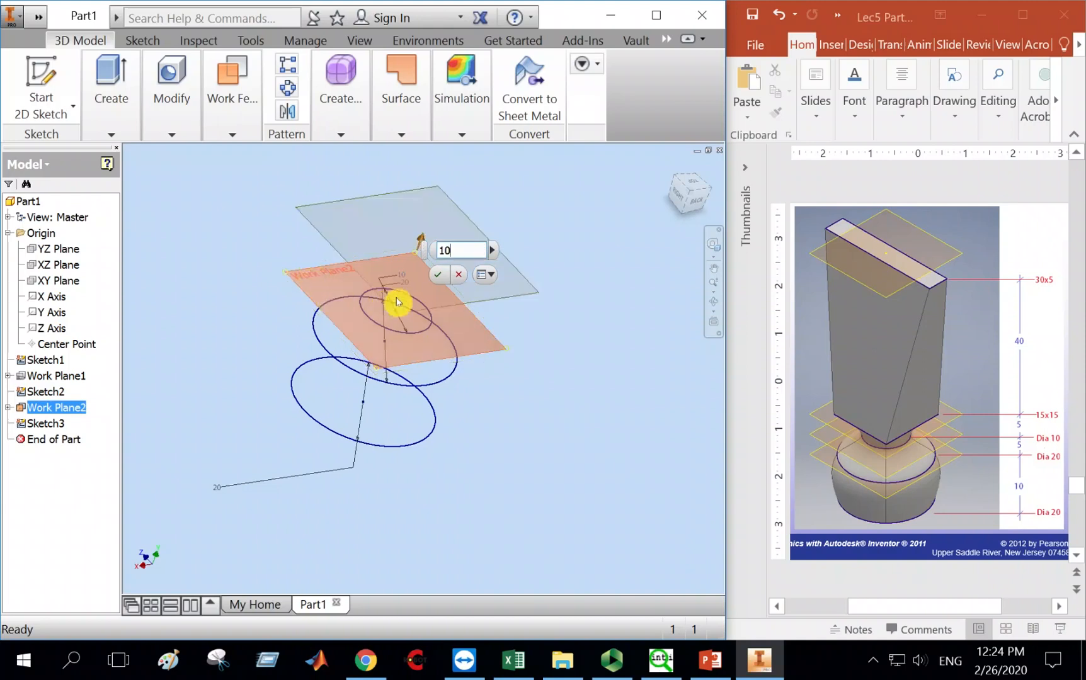
{"action": "left_click", "coordinate": [439, 280]}
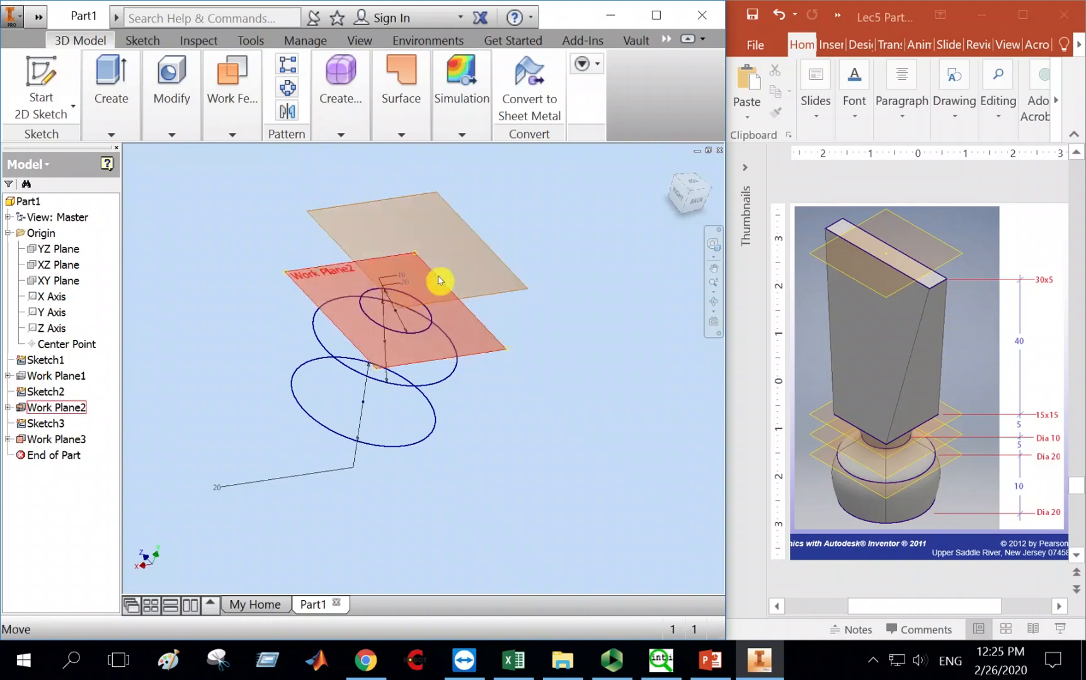
{"action": "right_click", "coordinate": [69, 410]}
{"action": "left_click", "coordinate": [97, 435]}
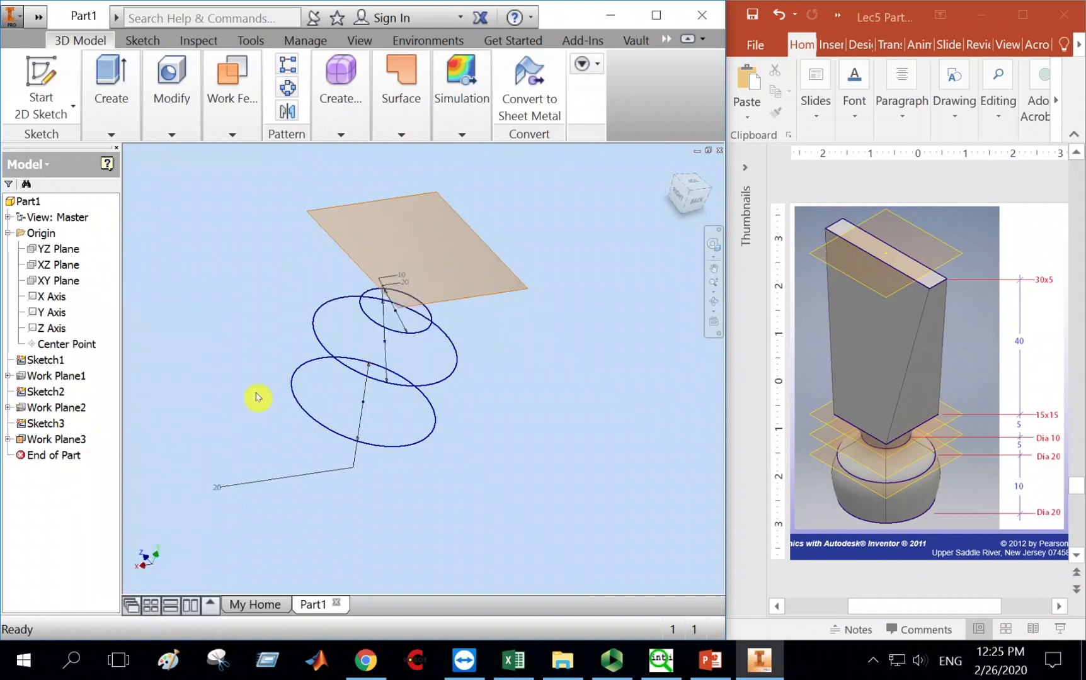
Start a 2D sketch on the topmost work plane and draw a centre rectangle about 30 by 31 mm on the origin.
{"action": "middle_click_drag", "start_coordinate": [246, 315], "coordinate": [240, 366]}
{"action": "left_click", "coordinate": [41, 85]}
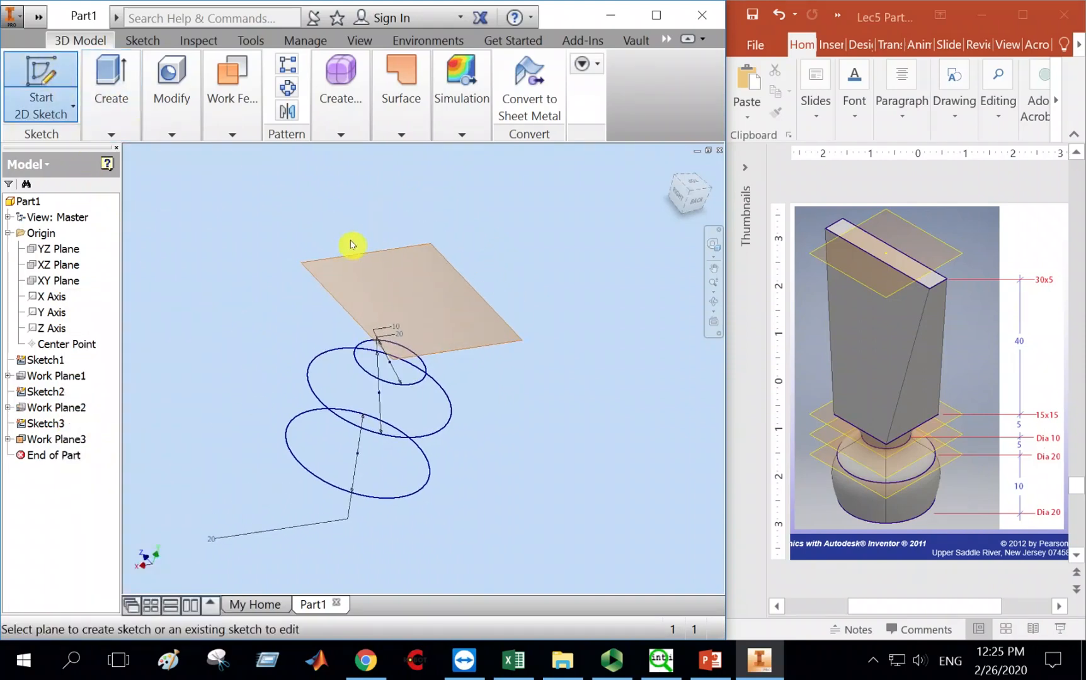
{"action": "left_click", "coordinate": [358, 258]}
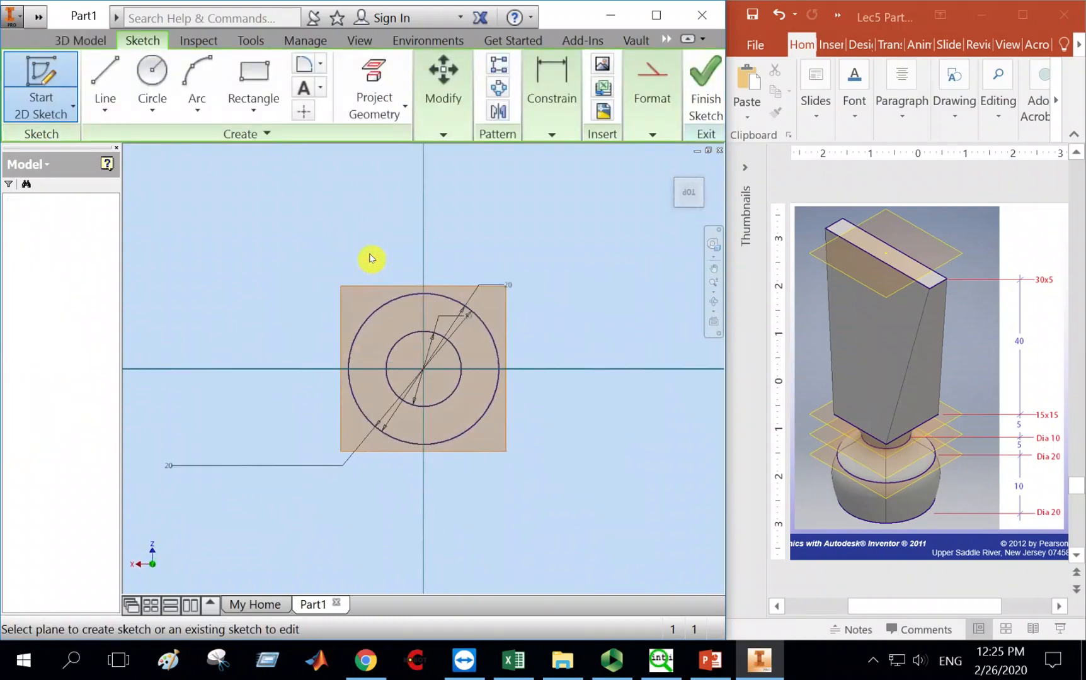
{"action": "left_click", "coordinate": [262, 107]}
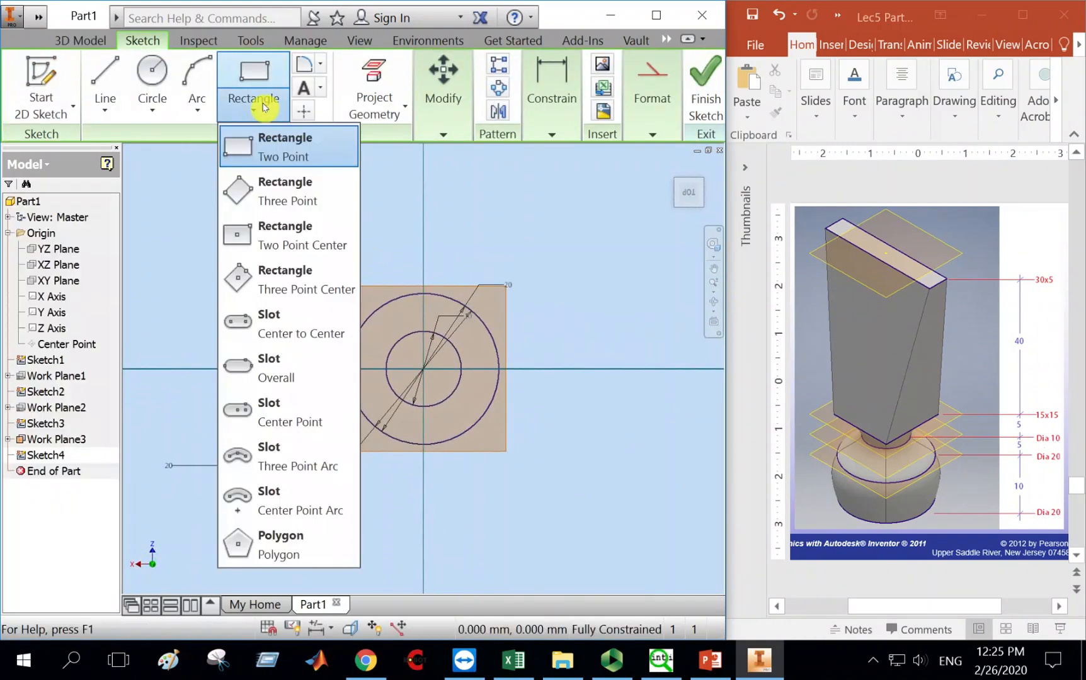
{"action": "left_click", "coordinate": [287, 243]}
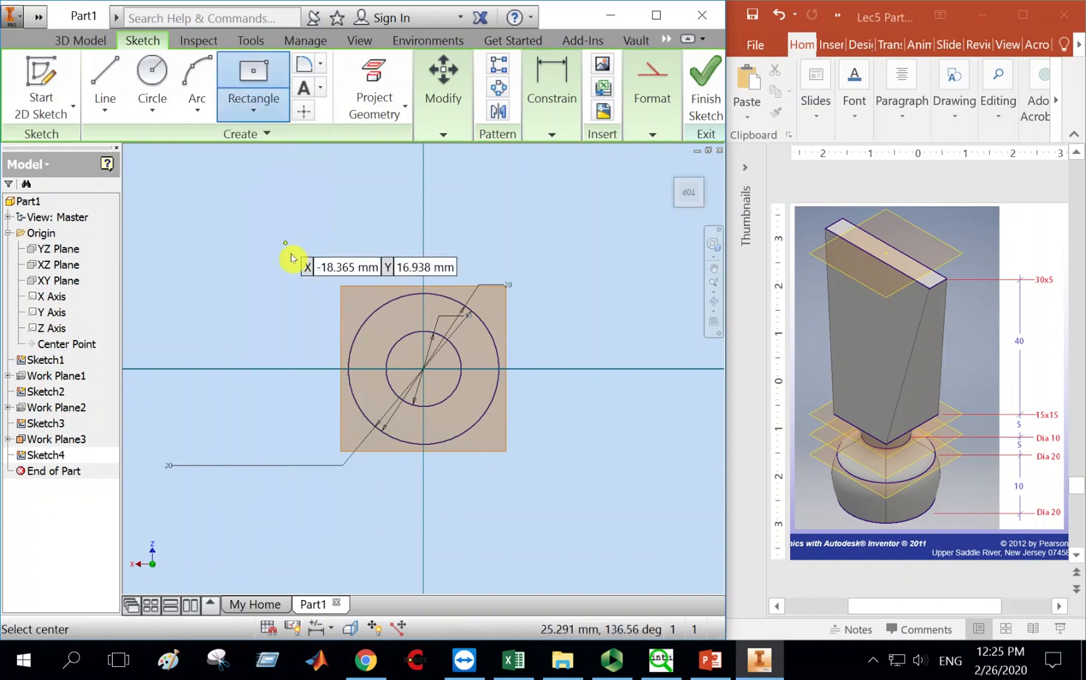
{"action": "left_click", "coordinate": [423, 376]}
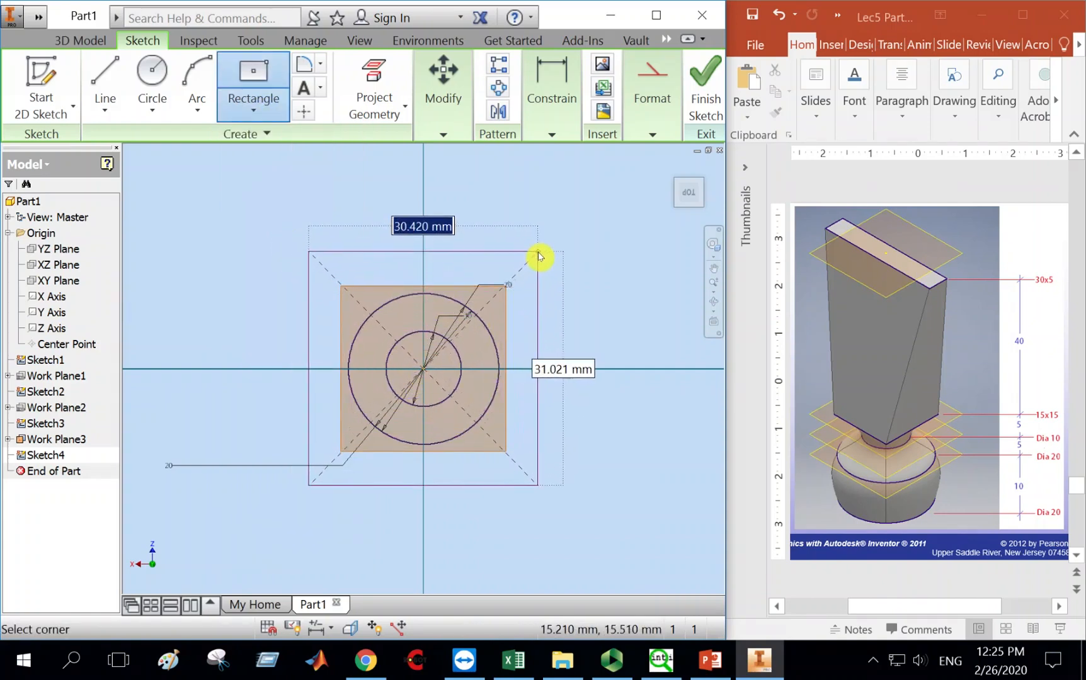
{"action": "left_click", "coordinate": [538, 252]}
Dimension the centre rectangle's horizontal side to 15 mm.
{"action": "left_click", "coordinate": [556, 78]}
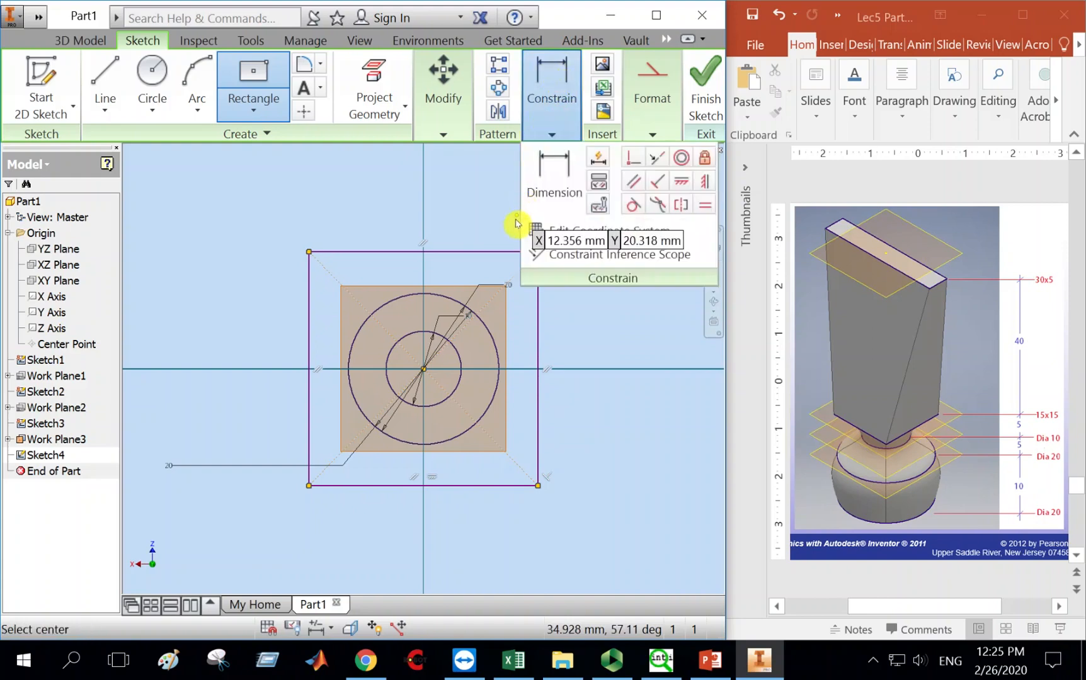
{"action": "left_click", "coordinate": [543, 182]}
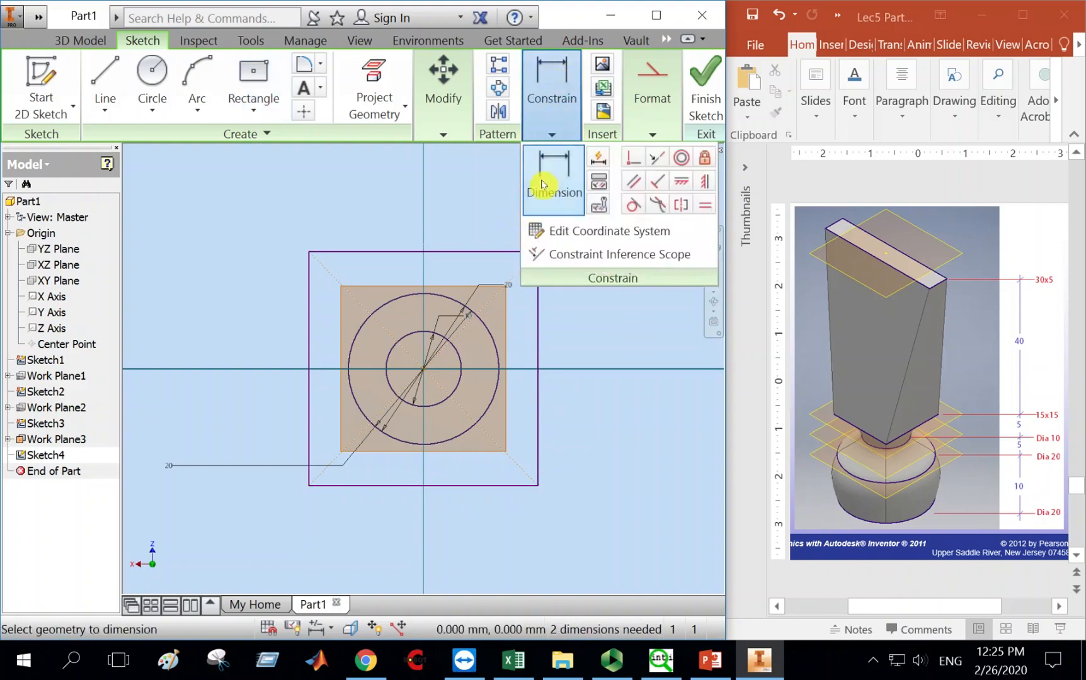
{"action": "left_click", "coordinate": [492, 253]}
{"action": "left_click", "coordinate": [439, 210]}
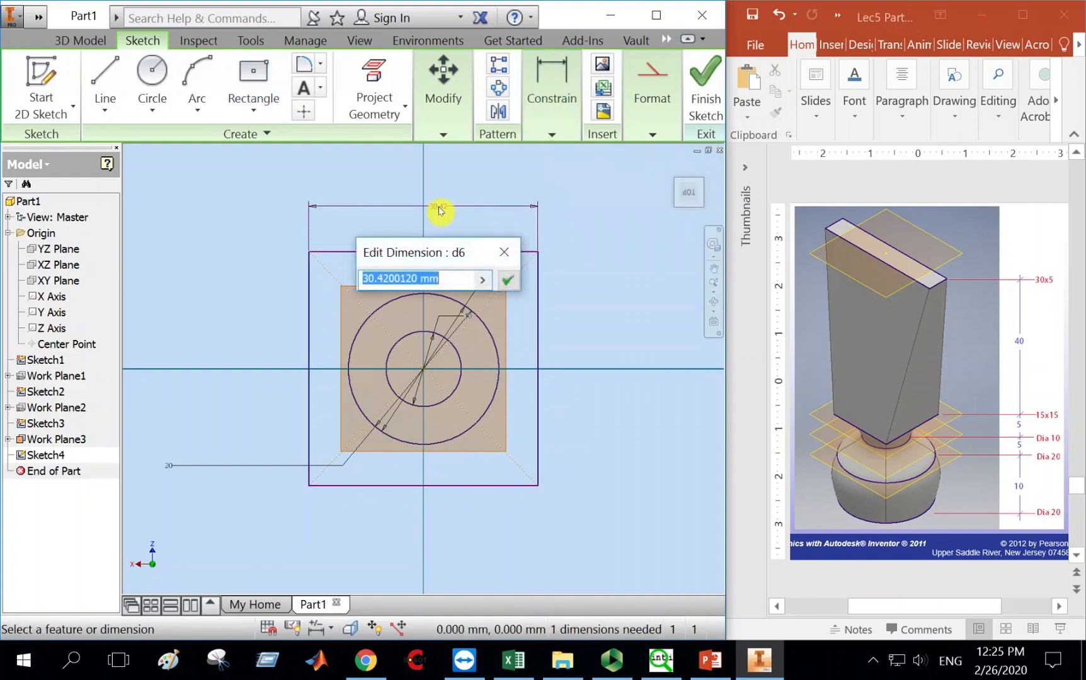
{"action": "type", "text": "15"}
{"action": "key", "text": "Return"}
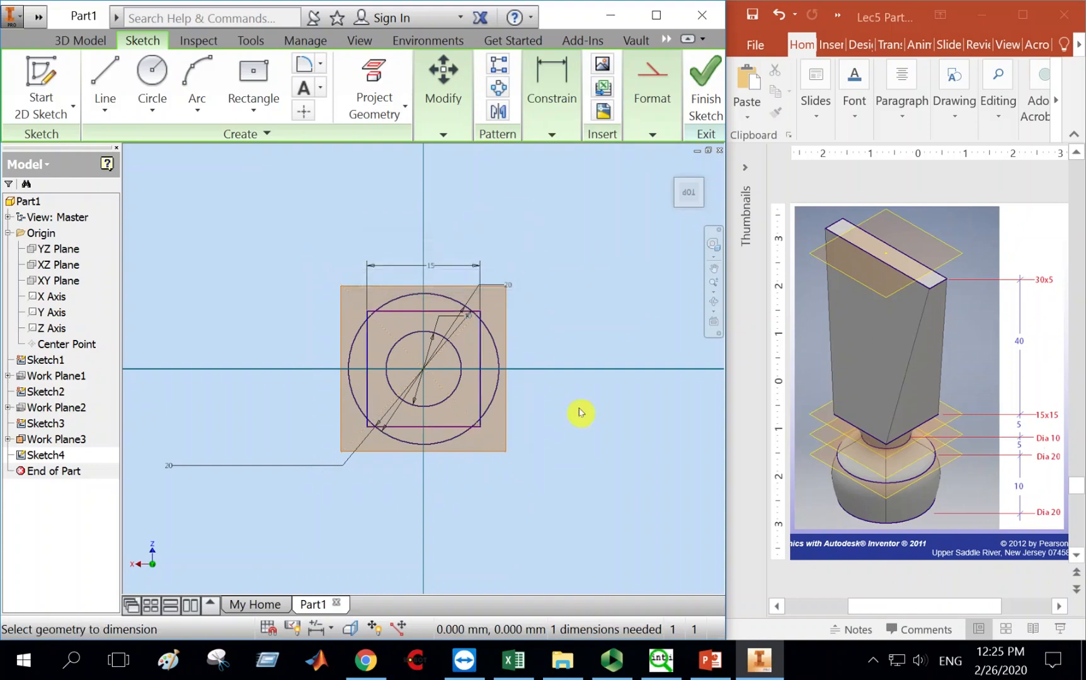
Dimension the rectangle's vertical side to 15 mm and finish the sketch.
{"action": "left_click", "coordinate": [481, 356]}
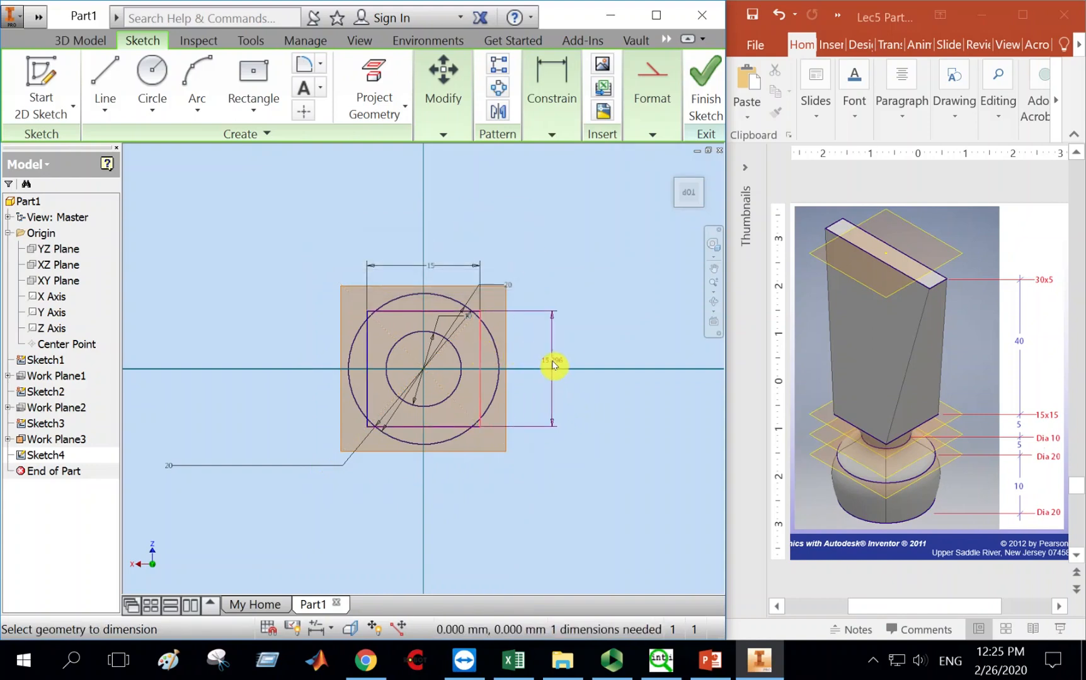
{"action": "left_click", "coordinate": [553, 366]}
{"action": "type", "text": "15"}
{"action": "key", "text": "Return"}
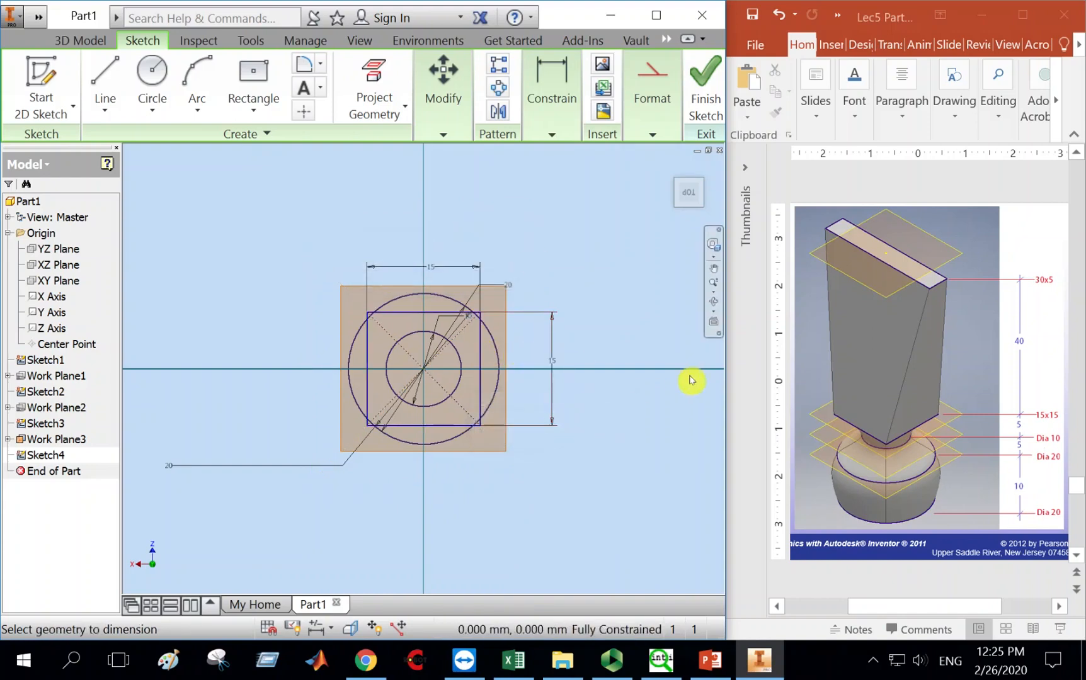
{"action": "left_click", "coordinate": [703, 95]}
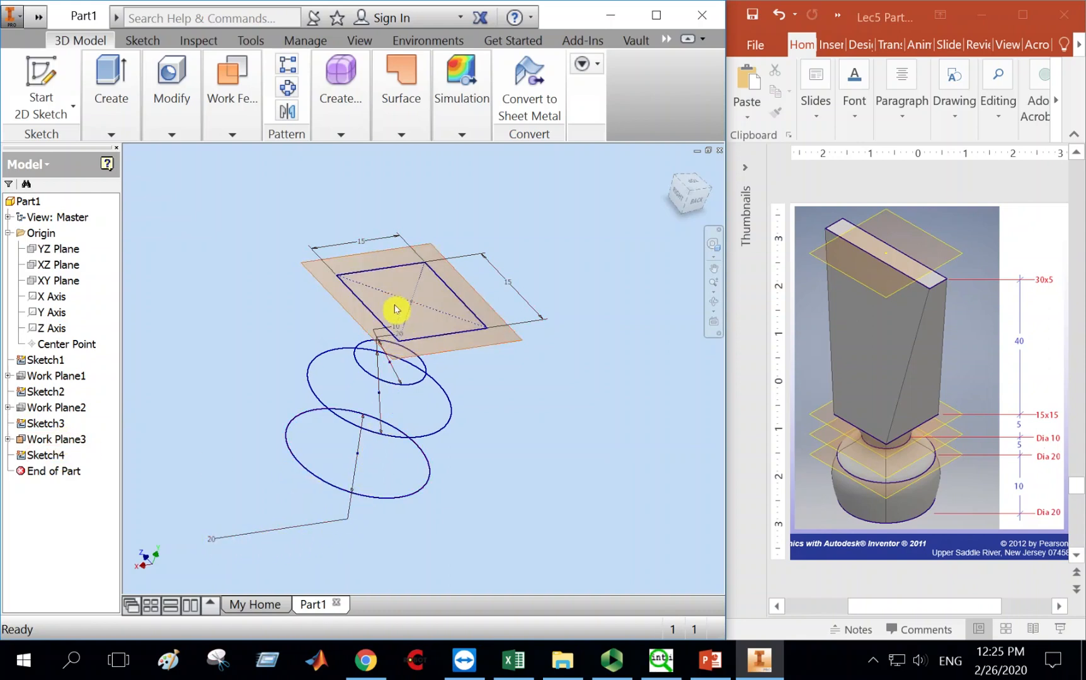
Turn off dimension visibility for the three circle sketches and the square sketch.
{"action": "right_click", "coordinate": [44, 360]}
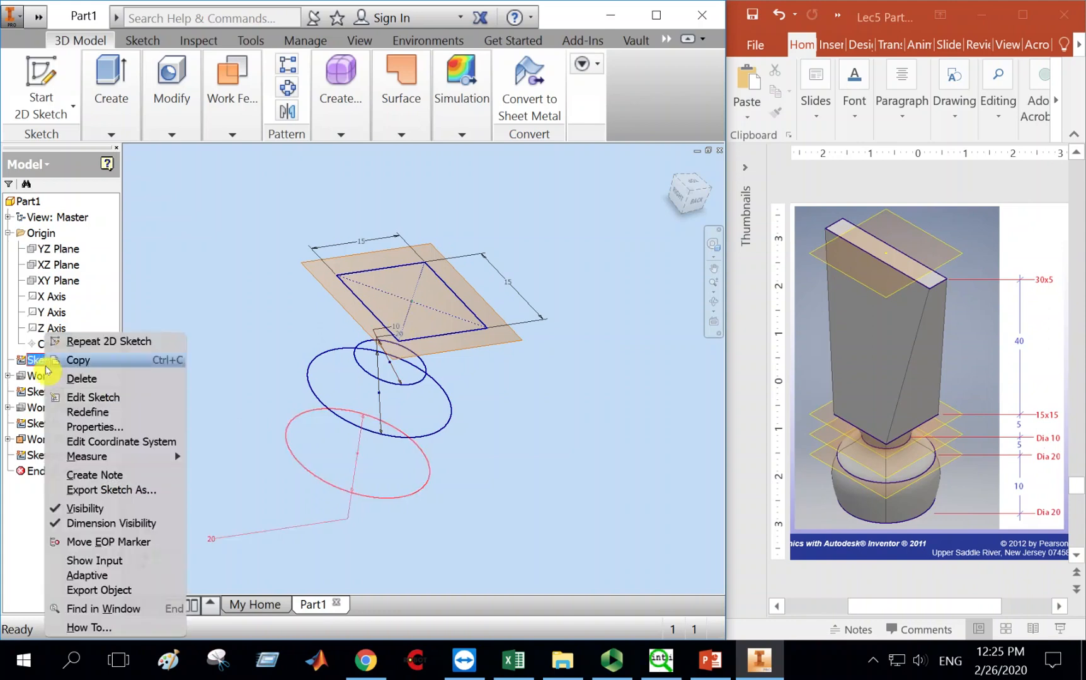
{"action": "left_click", "coordinate": [82, 524]}
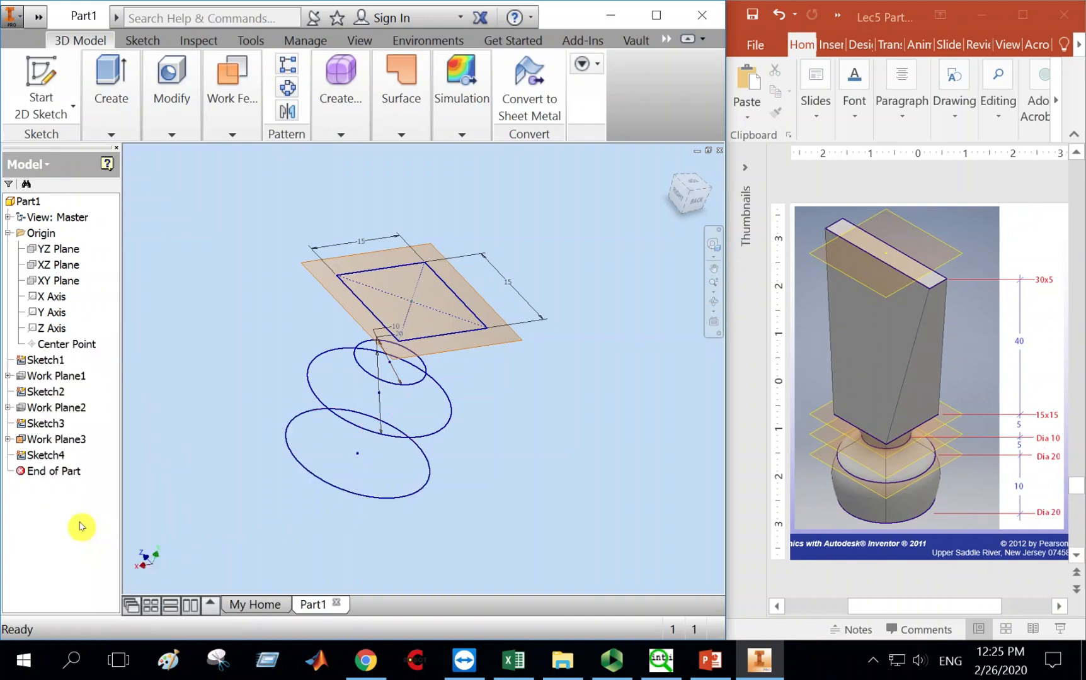
{"action": "right_click", "coordinate": [39, 391]}
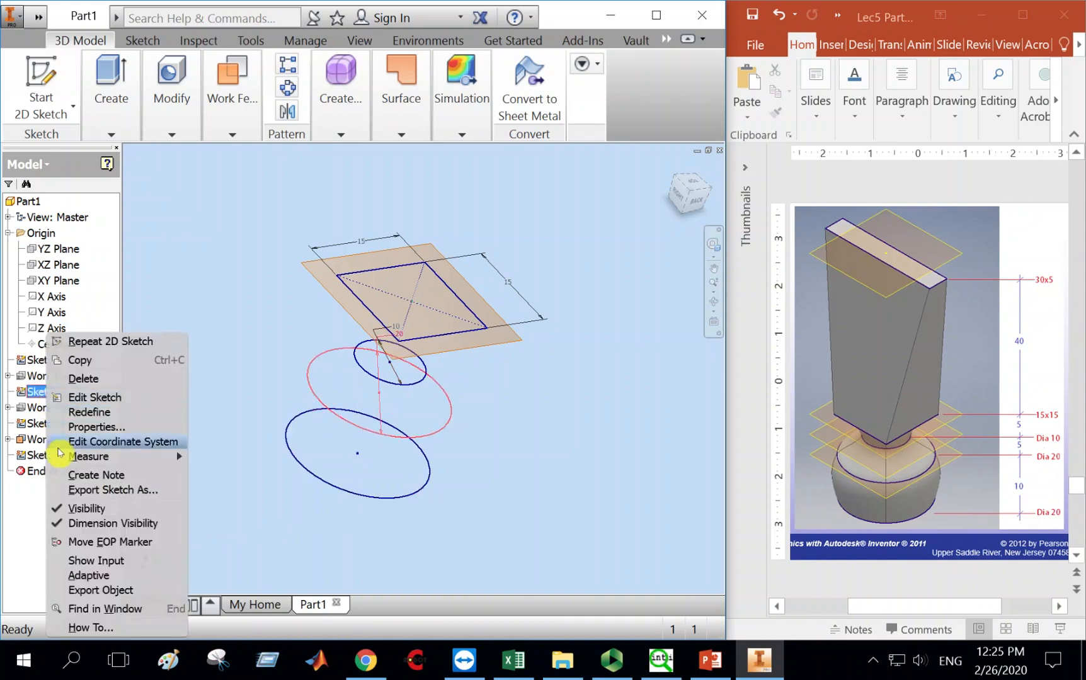
{"action": "left_click", "coordinate": [84, 524]}
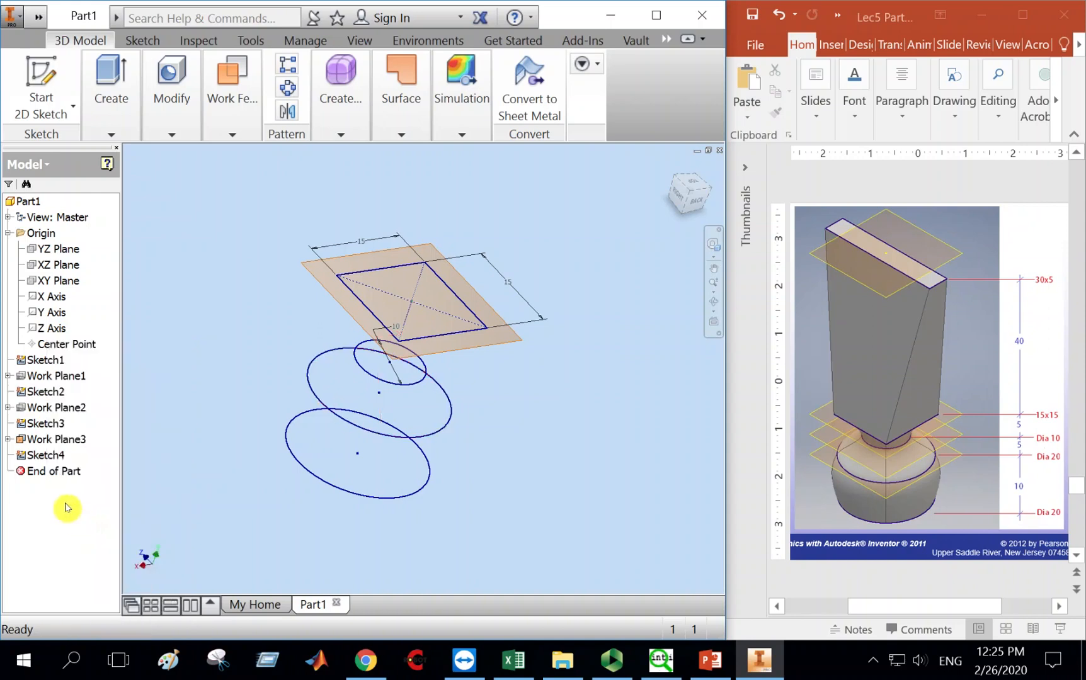
{"action": "right_click", "coordinate": [52, 430]}
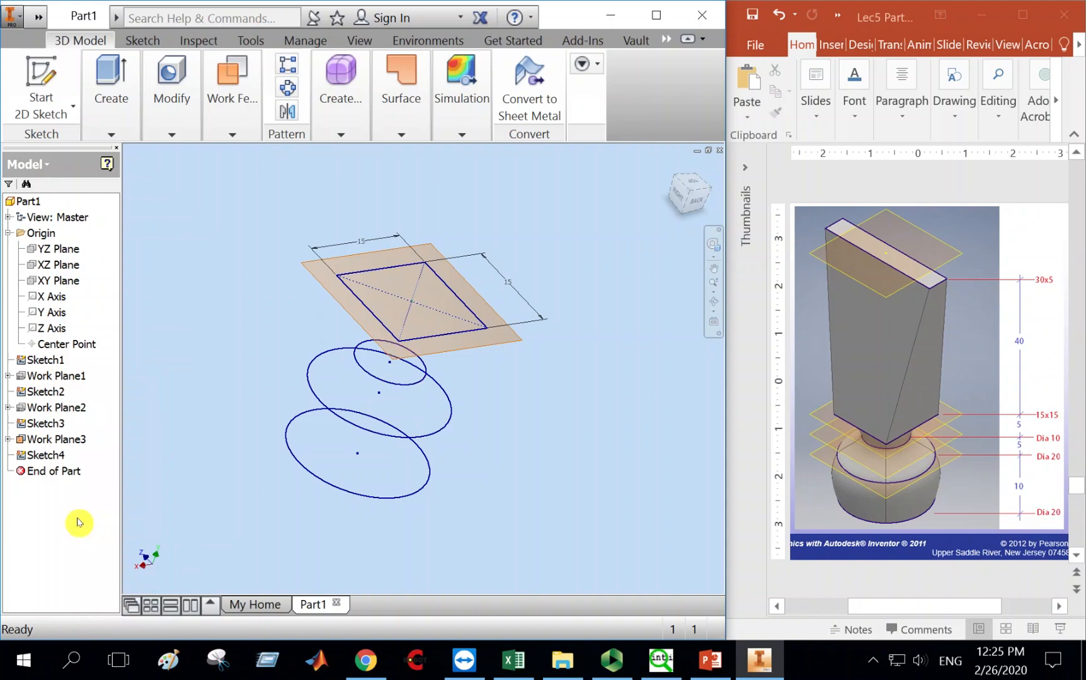
{"action": "right_click", "coordinate": [49, 456]}
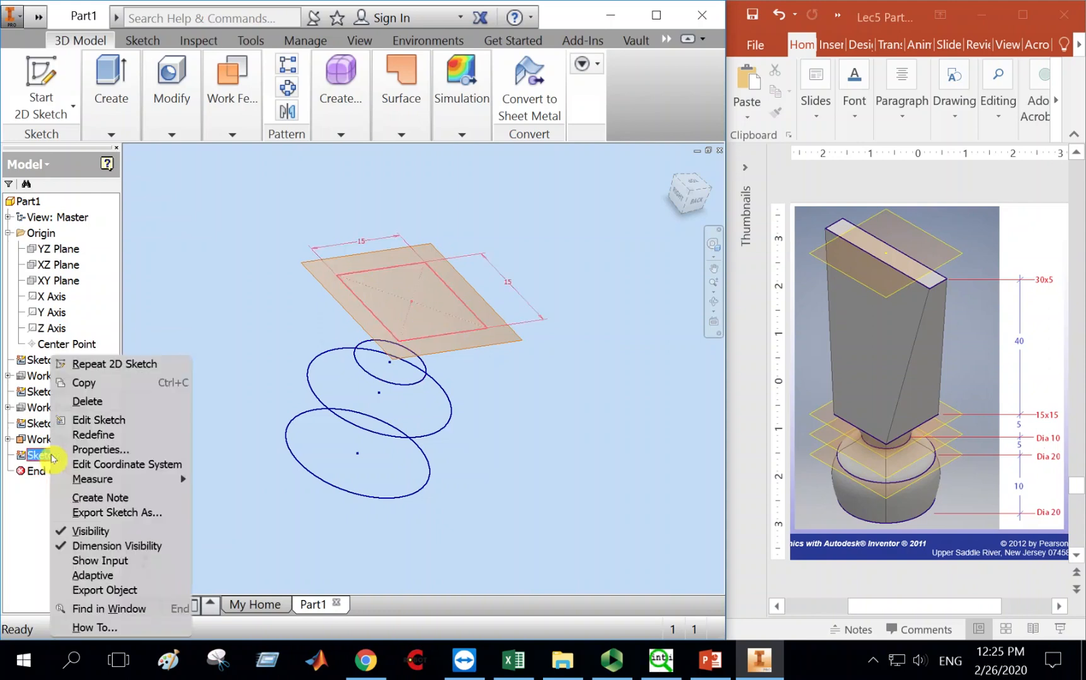
{"action": "left_click", "coordinate": [92, 547]}
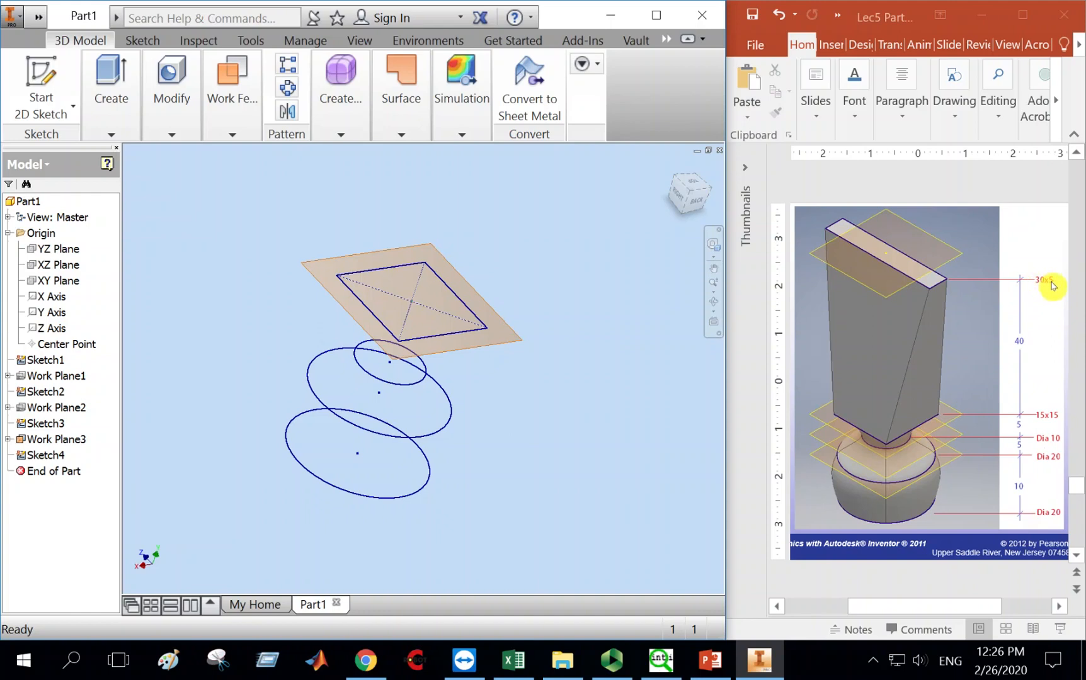
Create a work plane offset 40 mm above the square profile's work plane.
{"action": "left_click", "coordinate": [247, 107]}
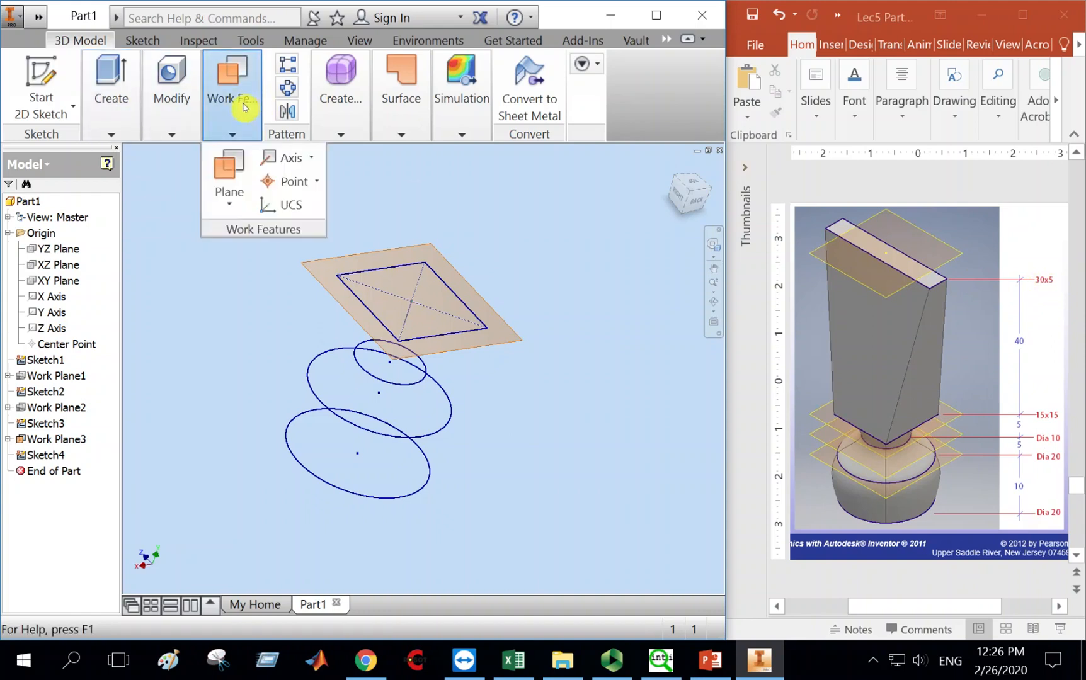
{"action": "left_click", "coordinate": [233, 201]}
{"action": "left_click", "coordinate": [258, 283]}
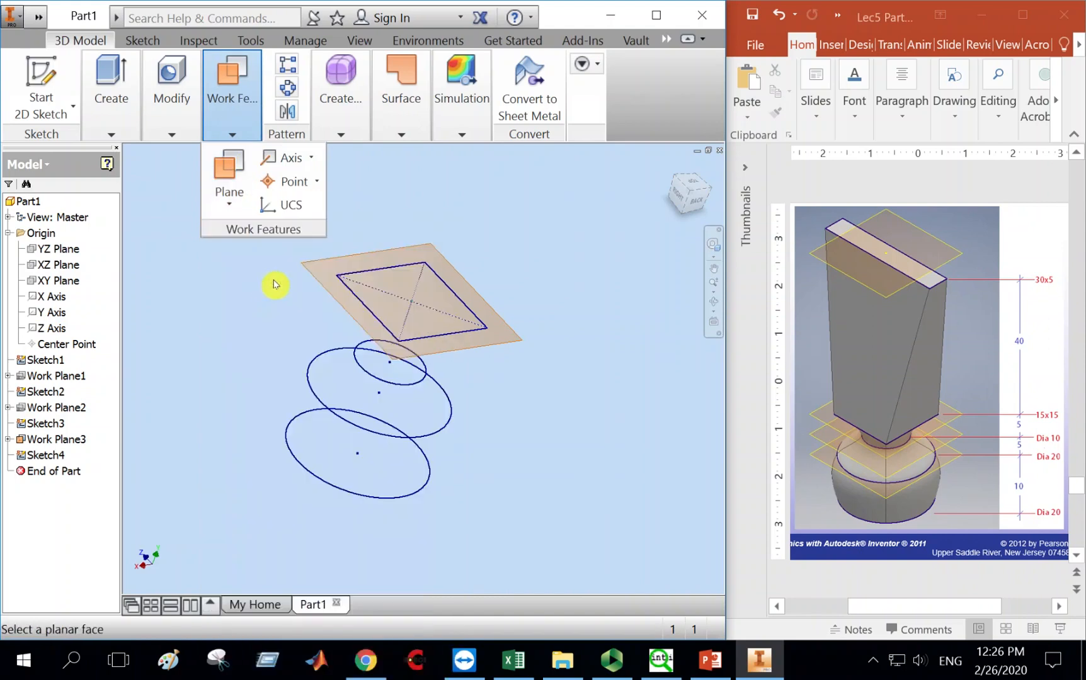
{"action": "left_click", "coordinate": [332, 263]}
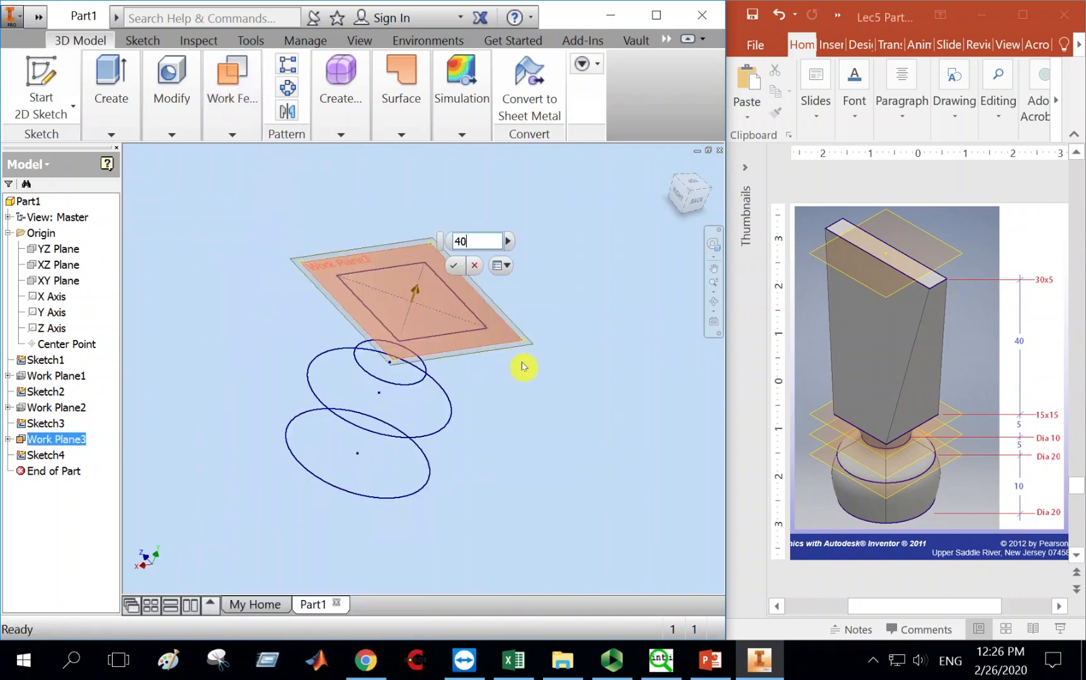
{"action": "type", "text": "40"}
{"action": "left_click", "coordinate": [454, 265]}
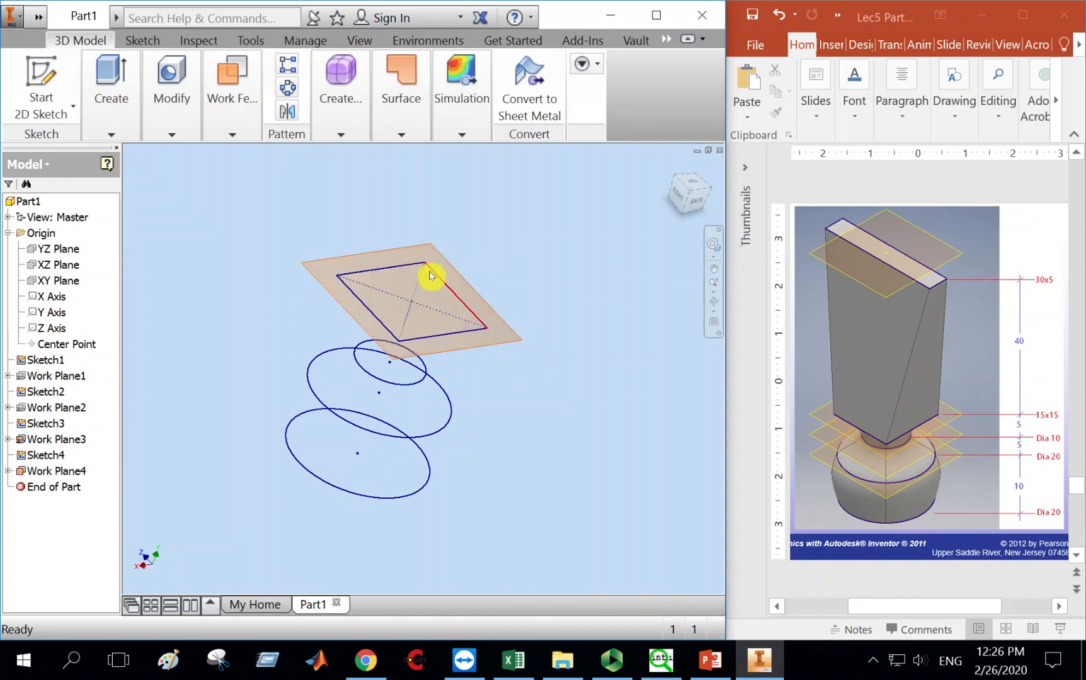
Hide the work plane that carries the 15 mm square profile.
{"action": "scroll", "coordinate": [431, 276], "scroll_direction": "up", "scroll_amount": 3}
{"action": "middle_click_drag", "start_coordinate": [514, 273], "coordinate": [481, 362]}
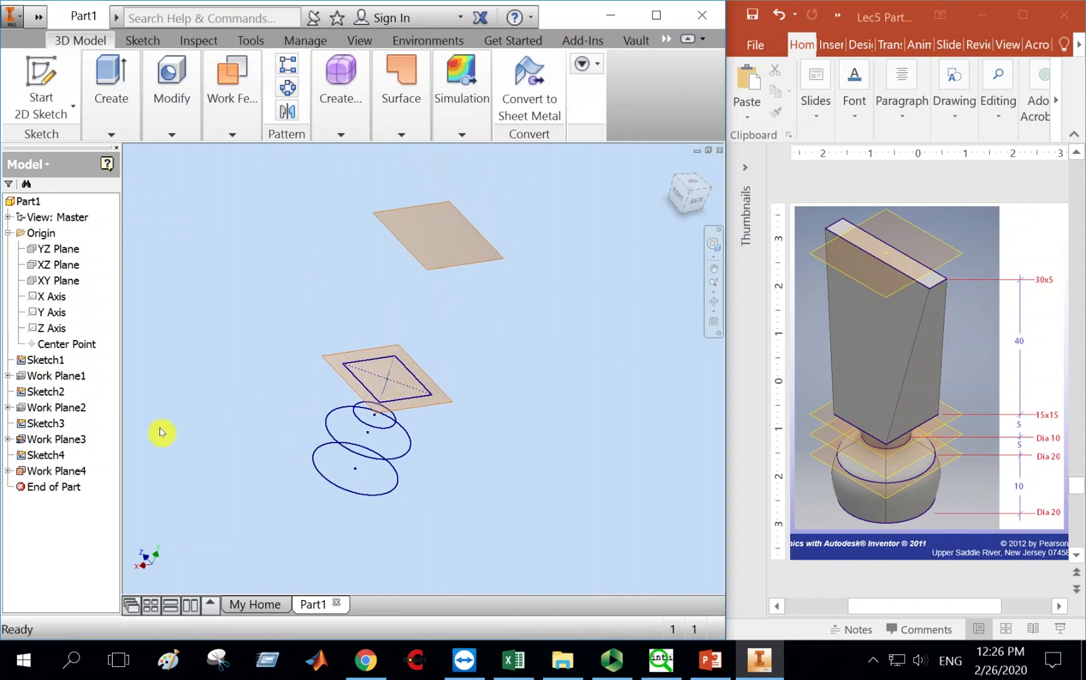
{"action": "right_click", "coordinate": [63, 439]}
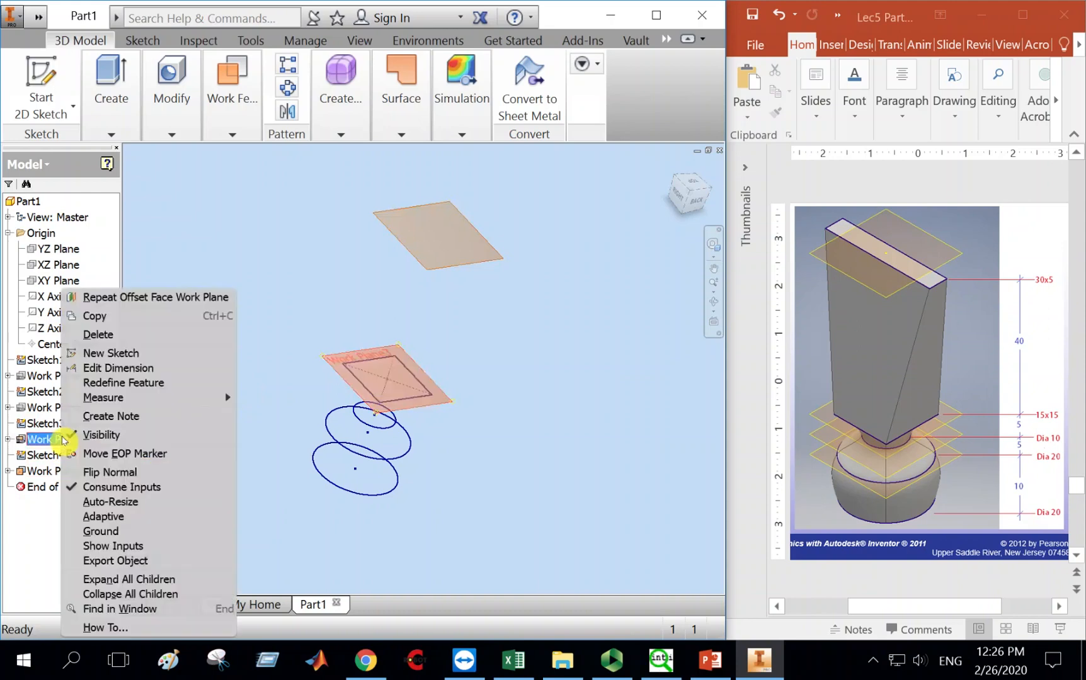
{"action": "left_click", "coordinate": [100, 435]}
{"action": "middle_click_drag", "start_coordinate": [485, 365], "coordinate": [485, 383]}
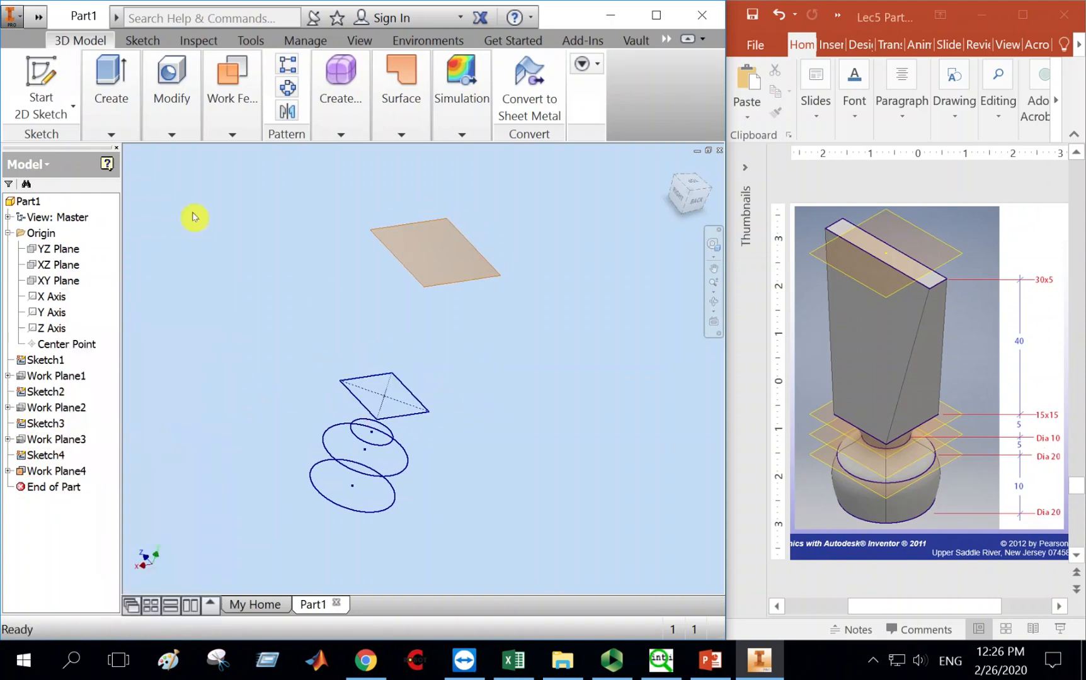
Start a 2D sketch on the topmost work plane and draw a thin centre rectangle about 58 mm long on the origin.
{"action": "left_click", "coordinate": [39, 82]}
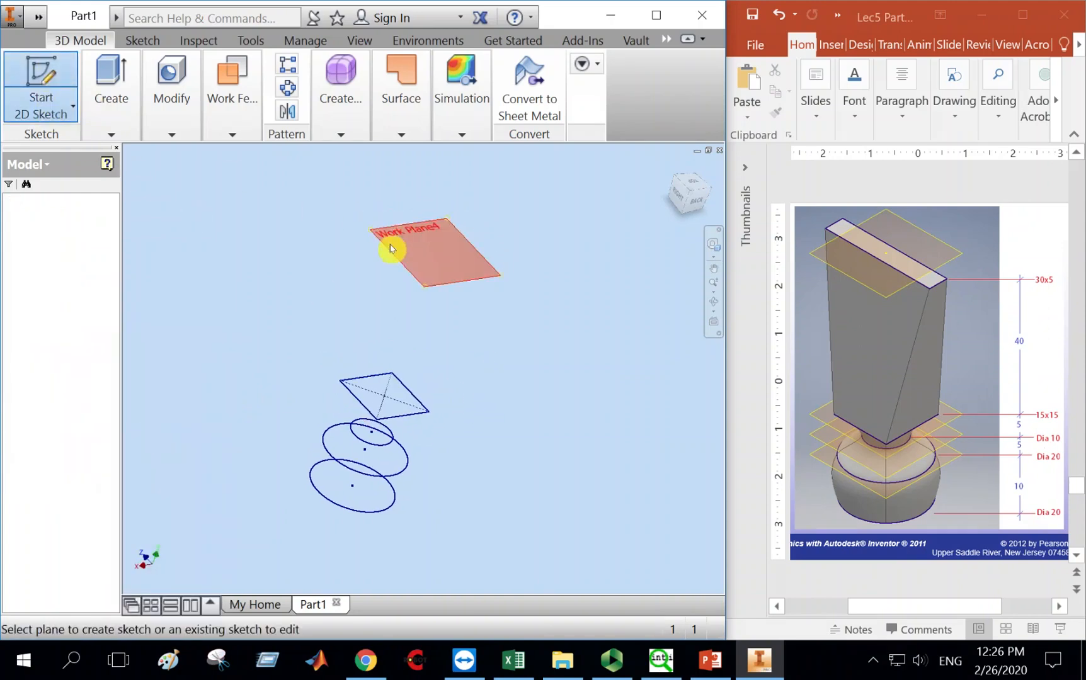
{"action": "left_click", "coordinate": [391, 248]}
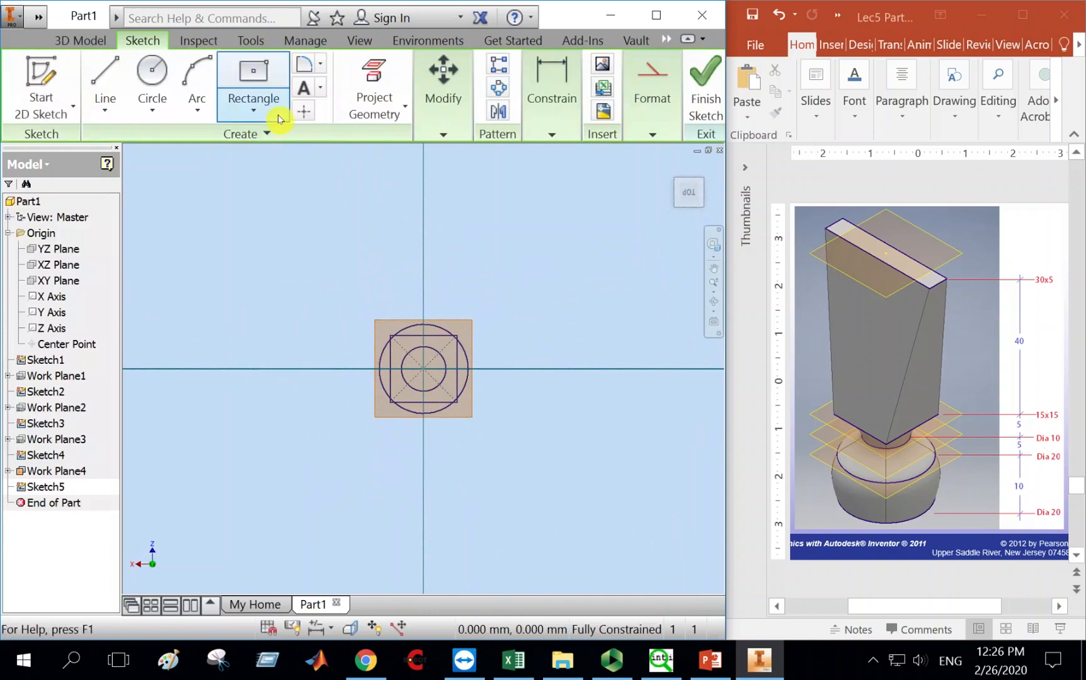
{"action": "left_click", "coordinate": [253, 110]}
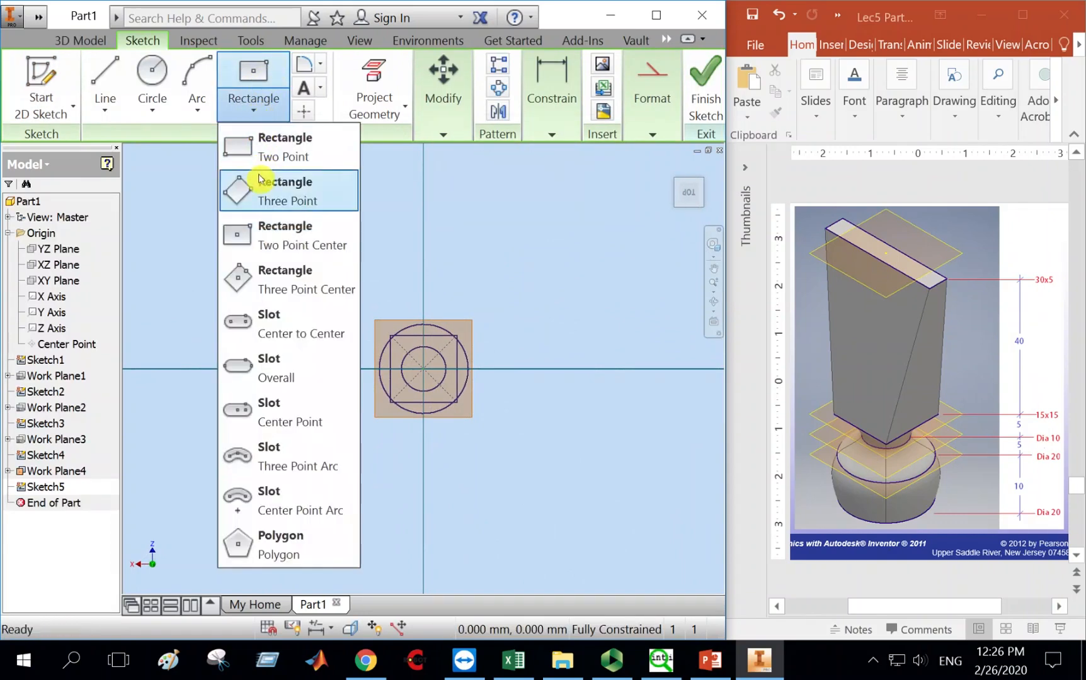
{"action": "left_click", "coordinate": [285, 237]}
{"action": "left_click", "coordinate": [422, 370]}
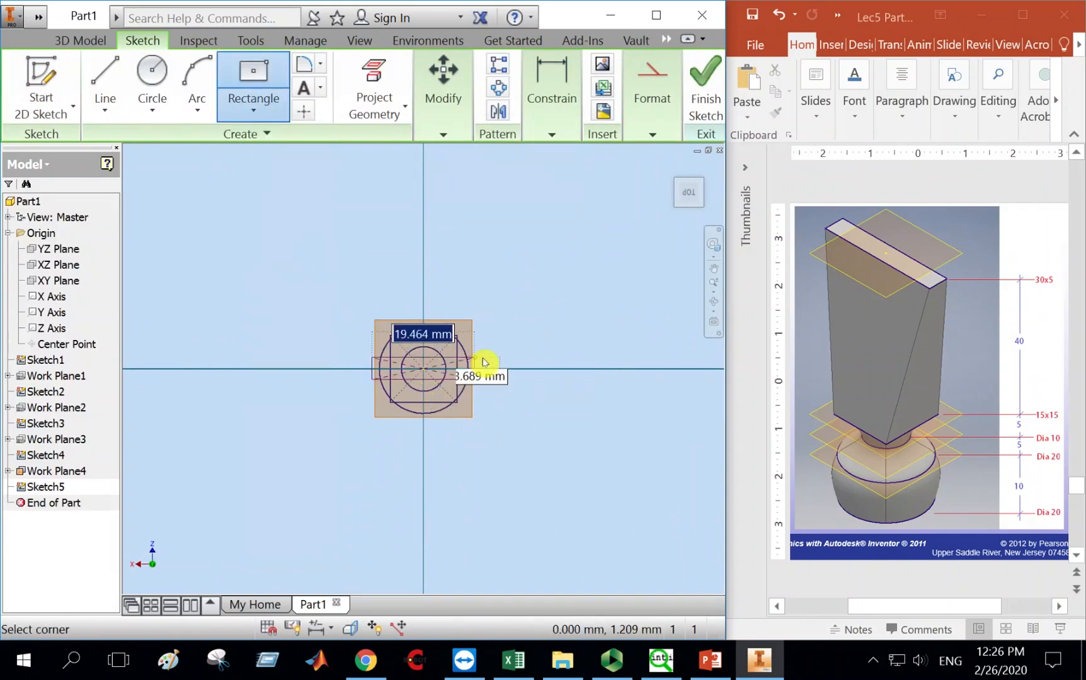
{"action": "left_click", "coordinate": [553, 359]}
Dimension the thin rectangle's long side to 30 mm.
{"action": "left_click", "coordinate": [563, 75]}
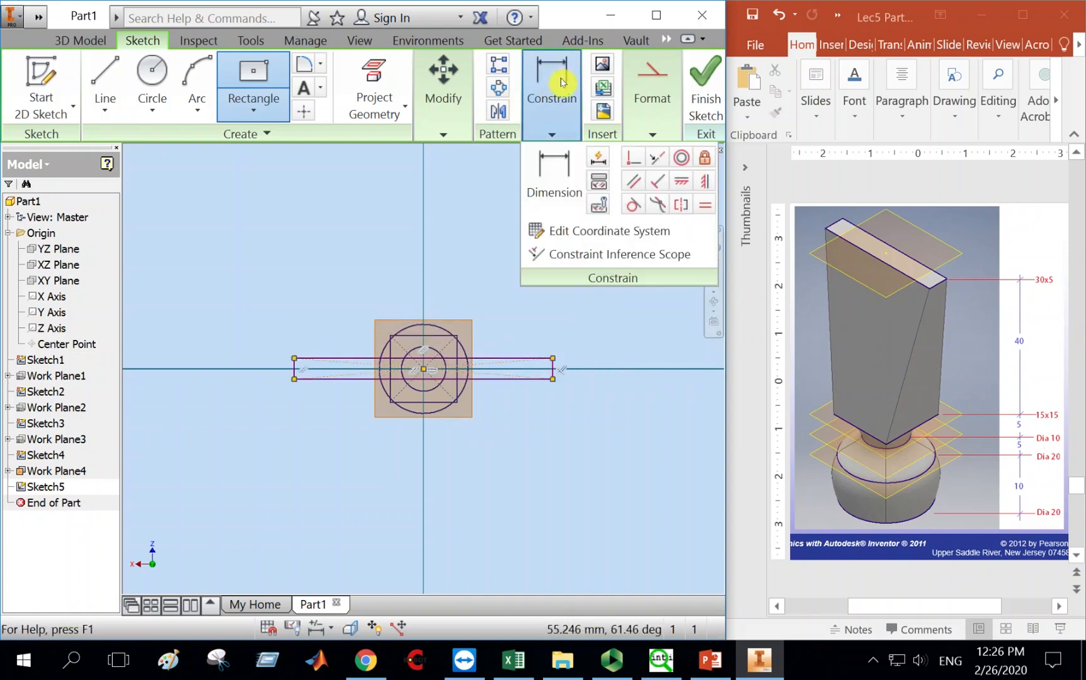
{"action": "left_click", "coordinate": [553, 171]}
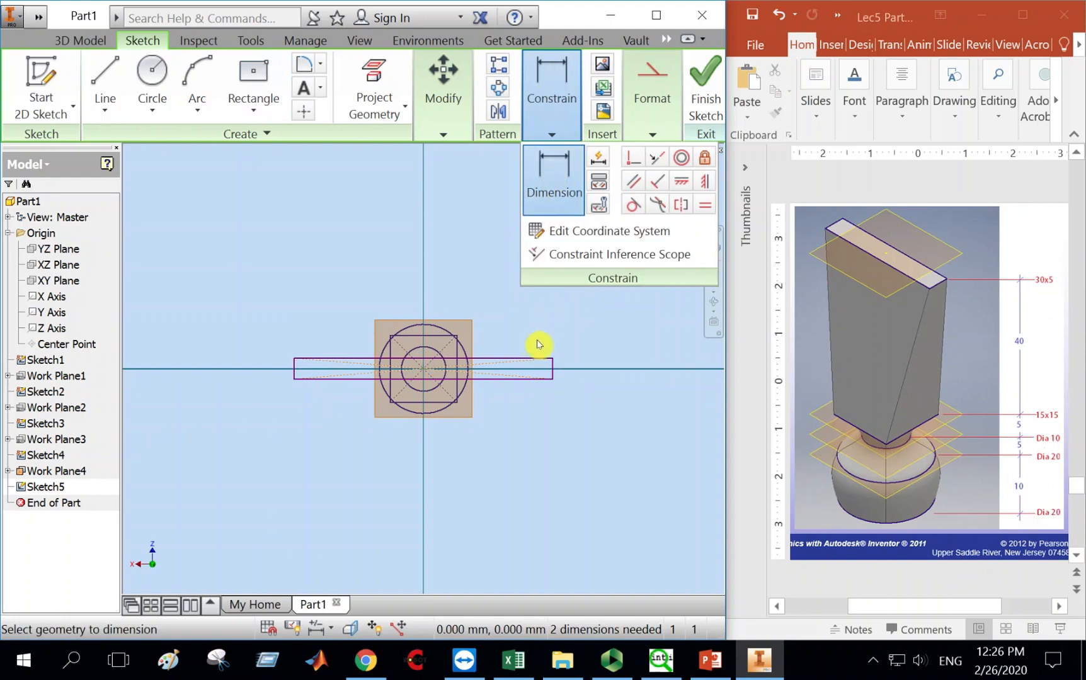
{"action": "left_click", "coordinate": [521, 360]}
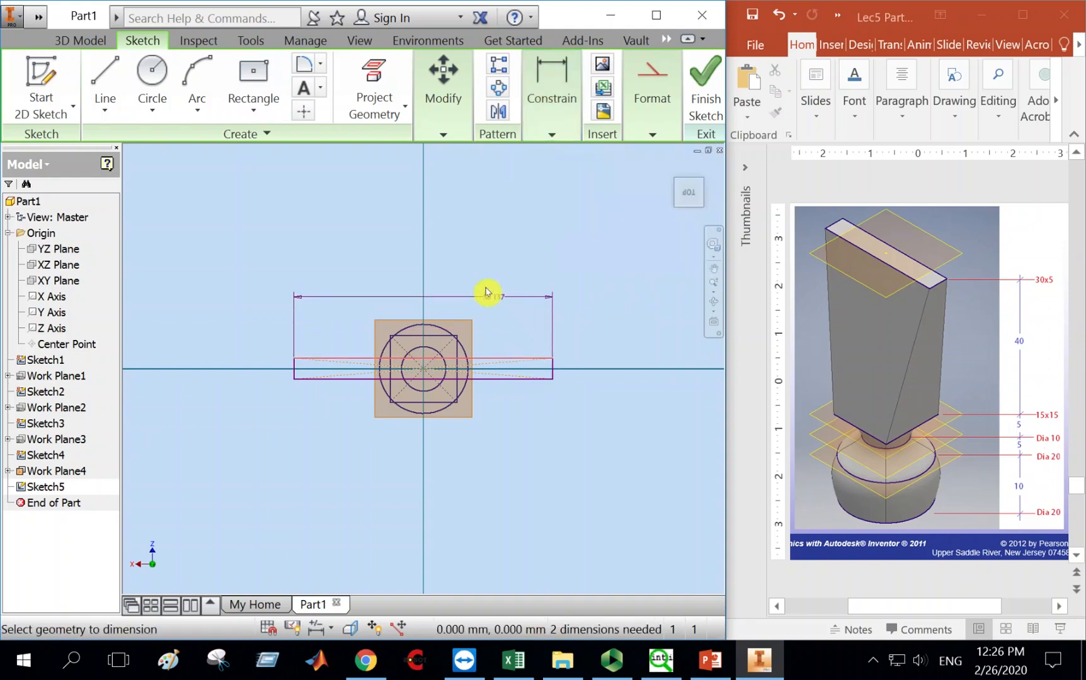
{"action": "left_click", "coordinate": [443, 261]}
{"action": "type", "text": "30"}
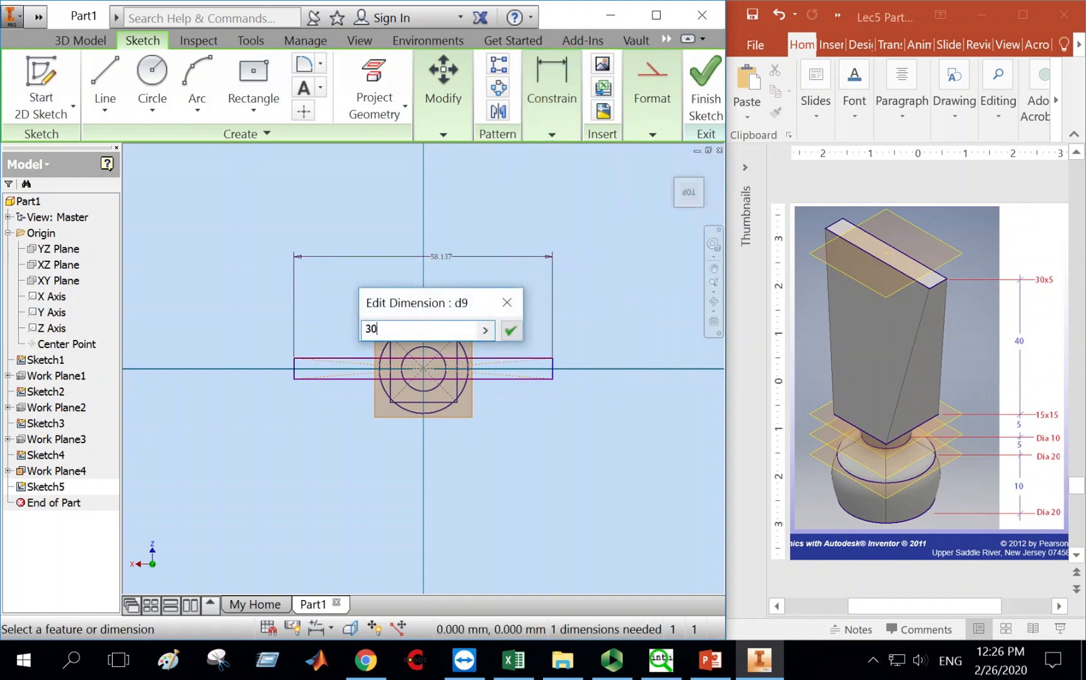
{"action": "key", "text": "Return"}
Dimension the thin rectangle's short side to 5 mm and finish the sketch.
{"action": "scroll", "coordinate": [514, 378], "scroll_direction": "up", "scroll_amount": 5}
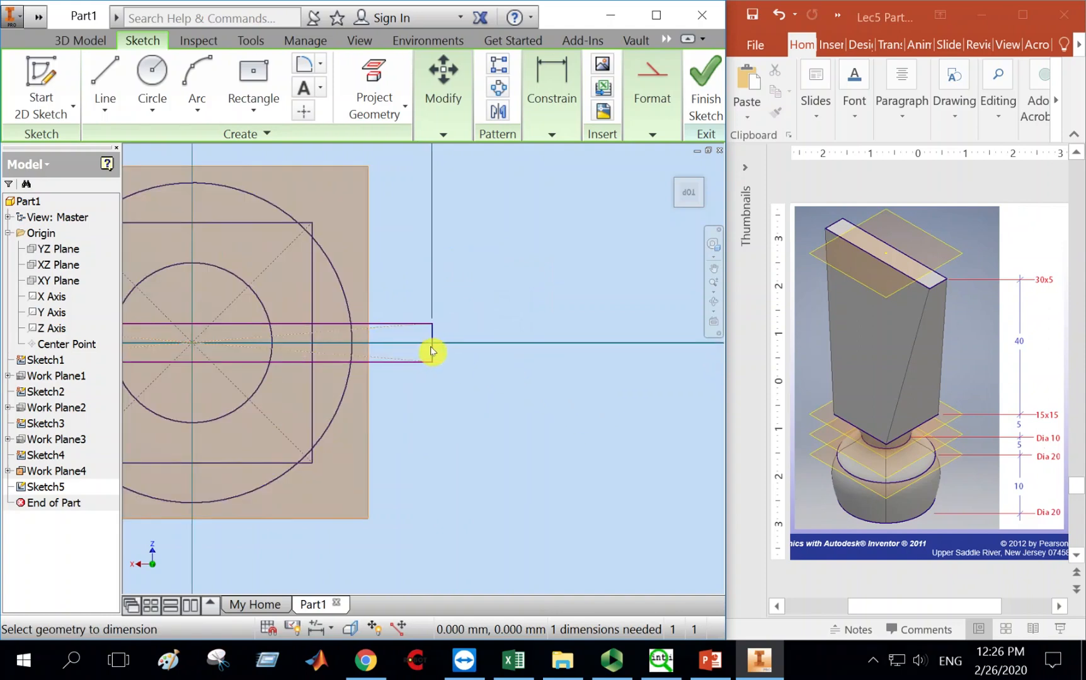
{"action": "left_click", "coordinate": [432, 355]}
{"action": "left_click", "coordinate": [475, 345]}
{"action": "type", "text": "5"}
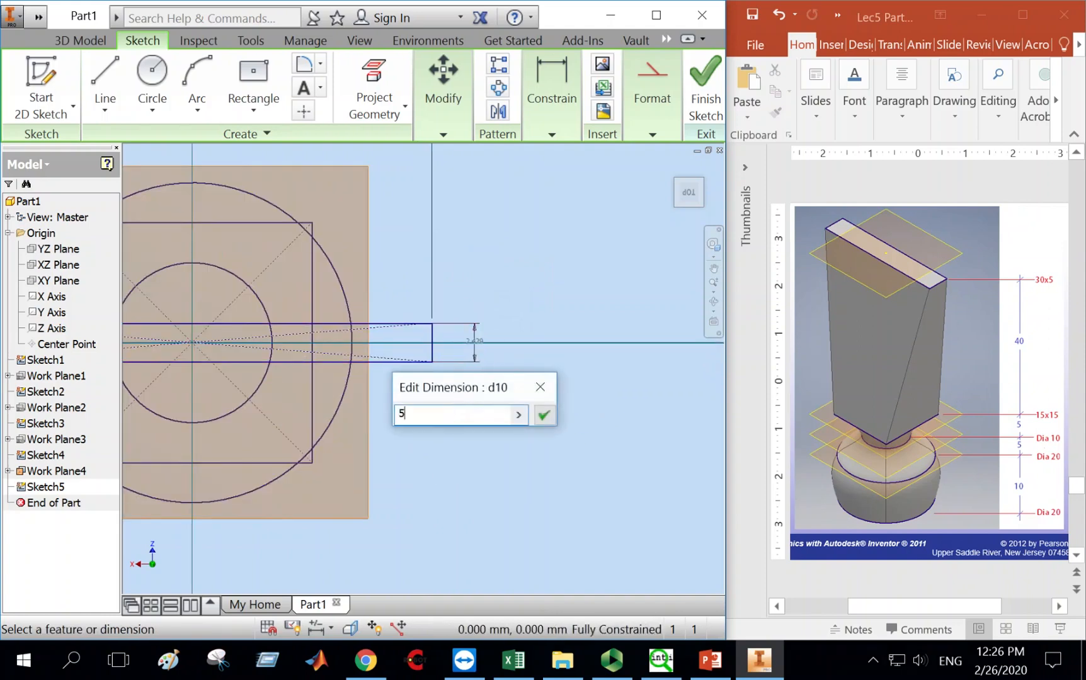
{"action": "key", "text": "Return"}
{"action": "scroll", "coordinate": [498, 357], "scroll_direction": "down", "scroll_amount": 5}
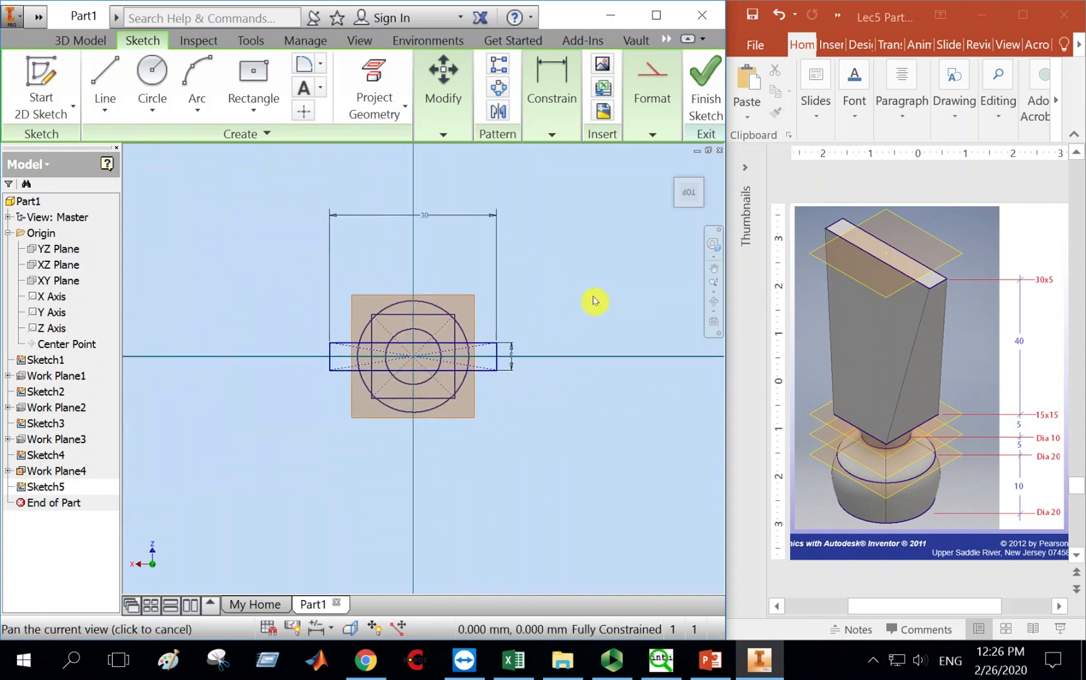
{"action": "left_click", "coordinate": [703, 94]}
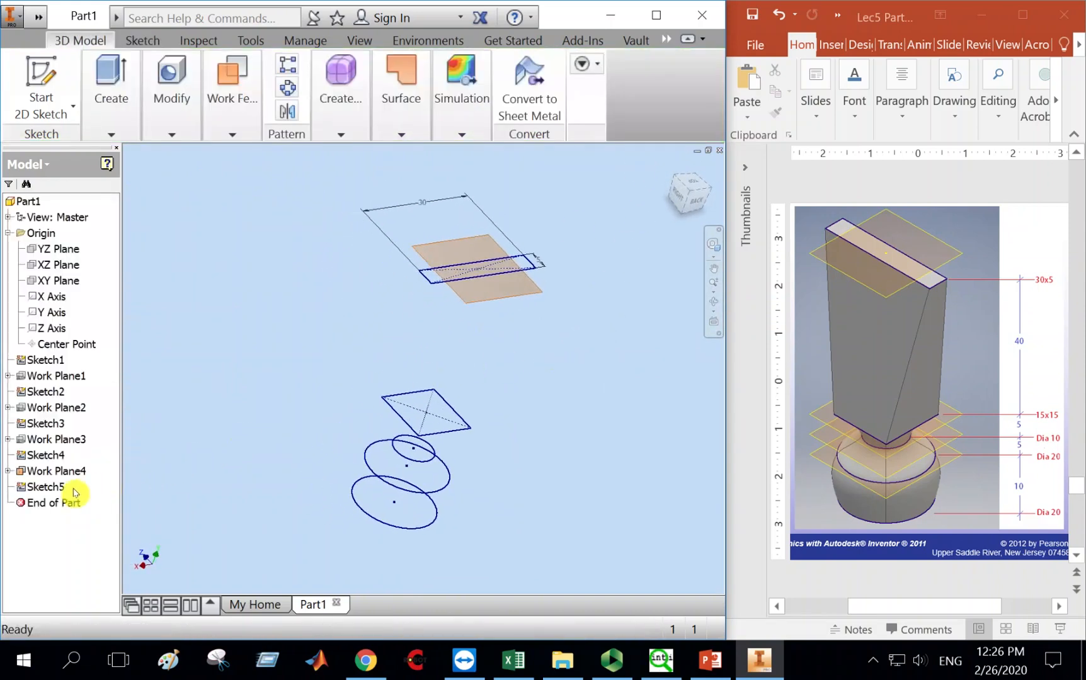
Hide the topmost work plane and turn off the display of the thin rectangle's sketch dimensions.
{"action": "right_click", "coordinate": [41, 472]}
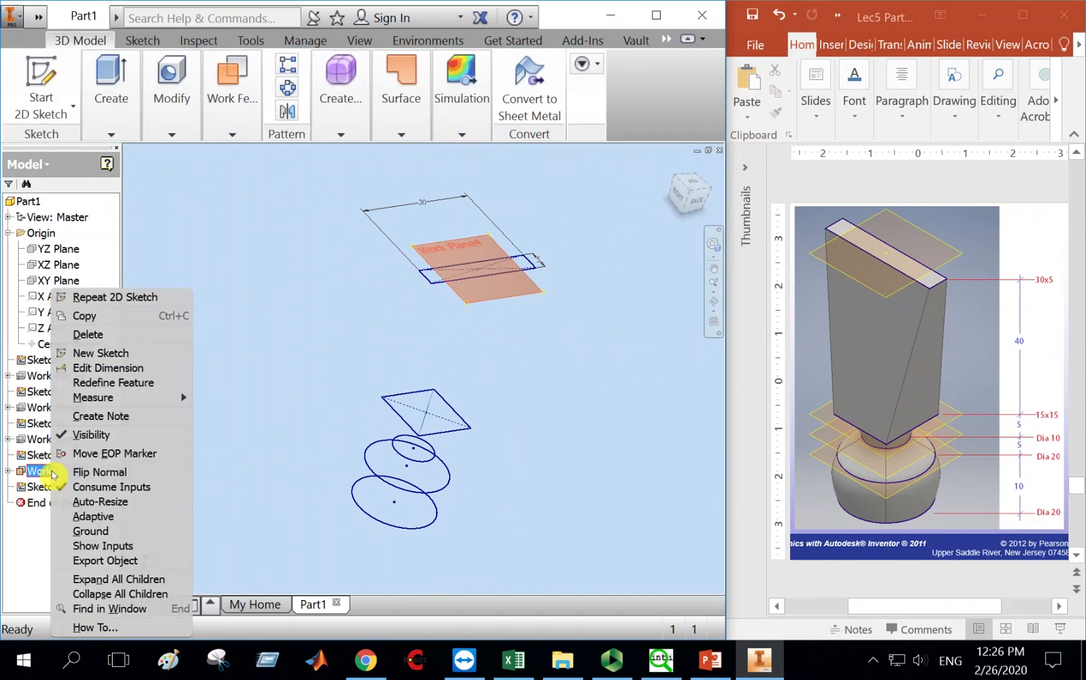
{"action": "left_click", "coordinate": [88, 435]}
{"action": "right_click", "coordinate": [57, 490]}
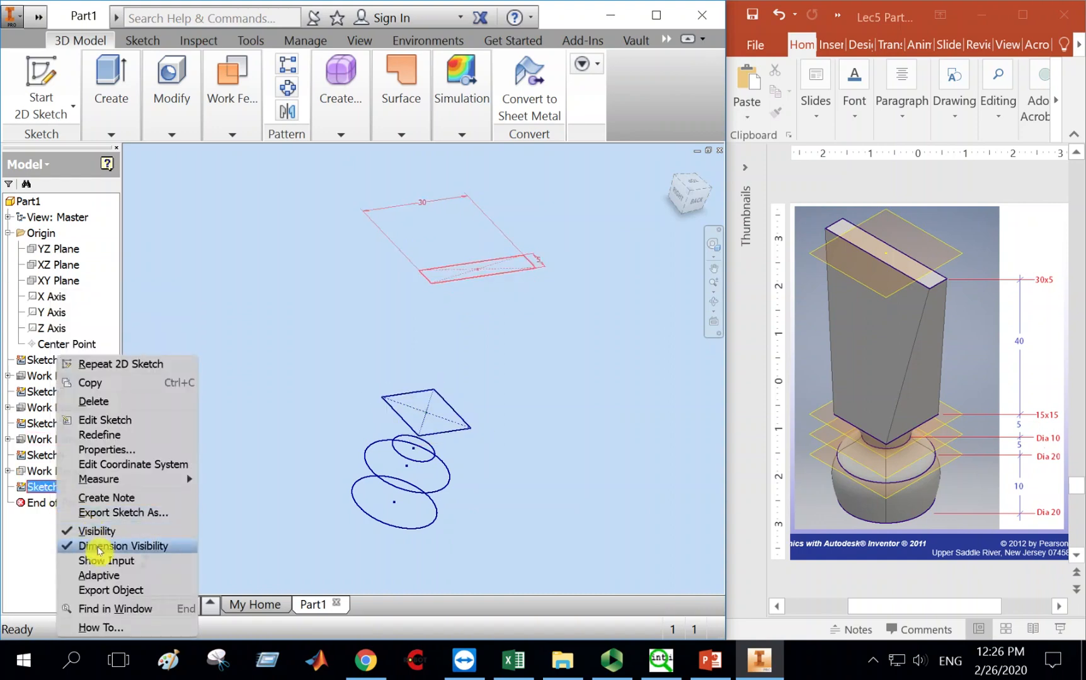
{"action": "left_click", "coordinate": [99, 549]}
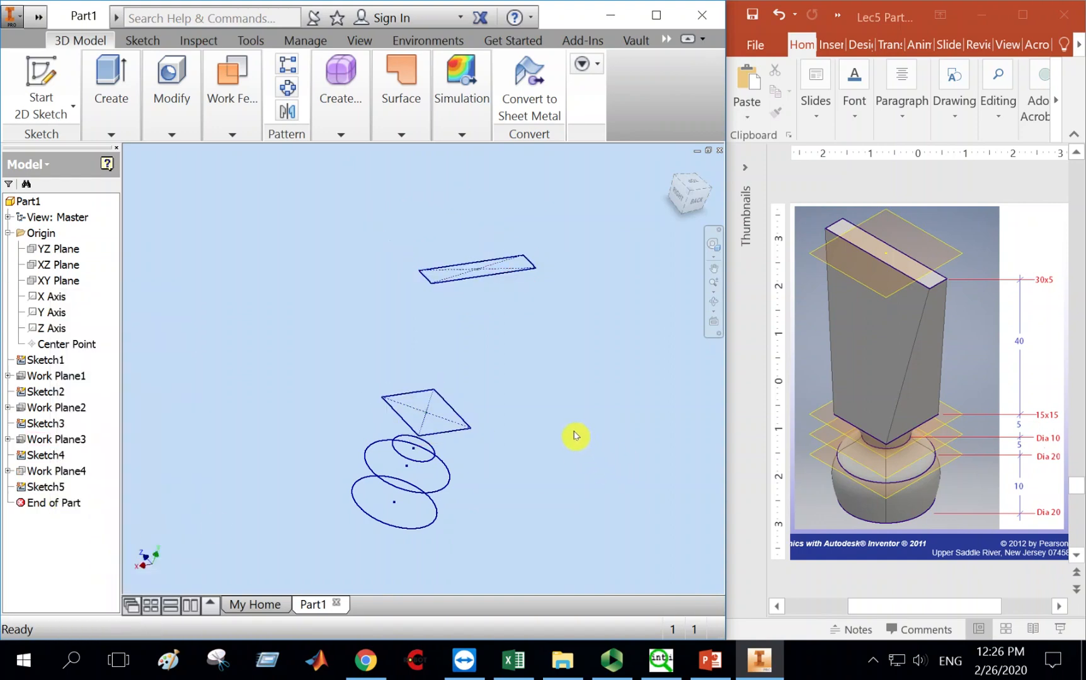
{"action": "middle_click_drag", "start_coordinate": [554, 430], "coordinate": [552, 421]}
{"action": "left_click", "coordinate": [697, 204]}
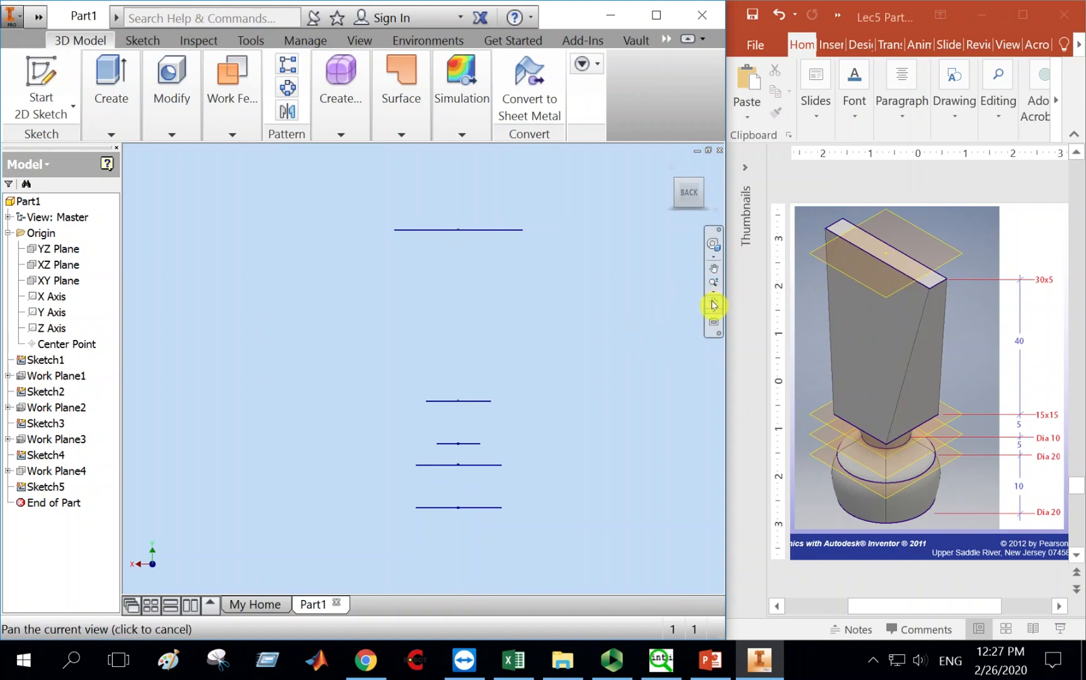
{"action": "left_click", "coordinate": [714, 305]}
{"action": "left_click_drag", "start_coordinate": [512, 325], "coordinate": [589, 380]}
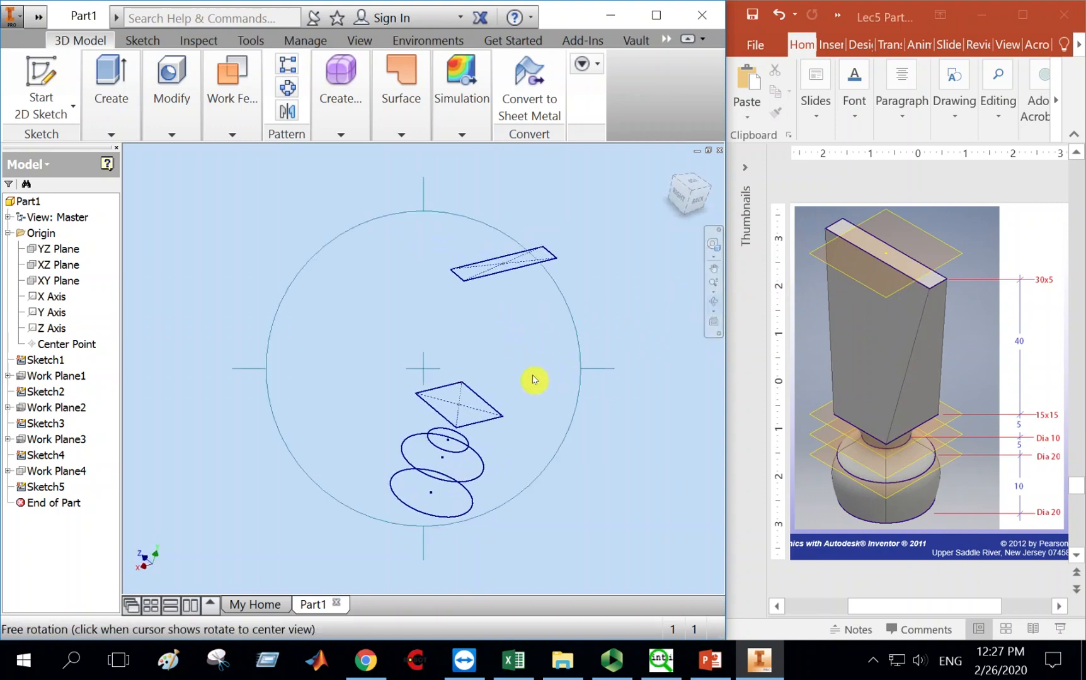
{"action": "key", "text": "Escape"}
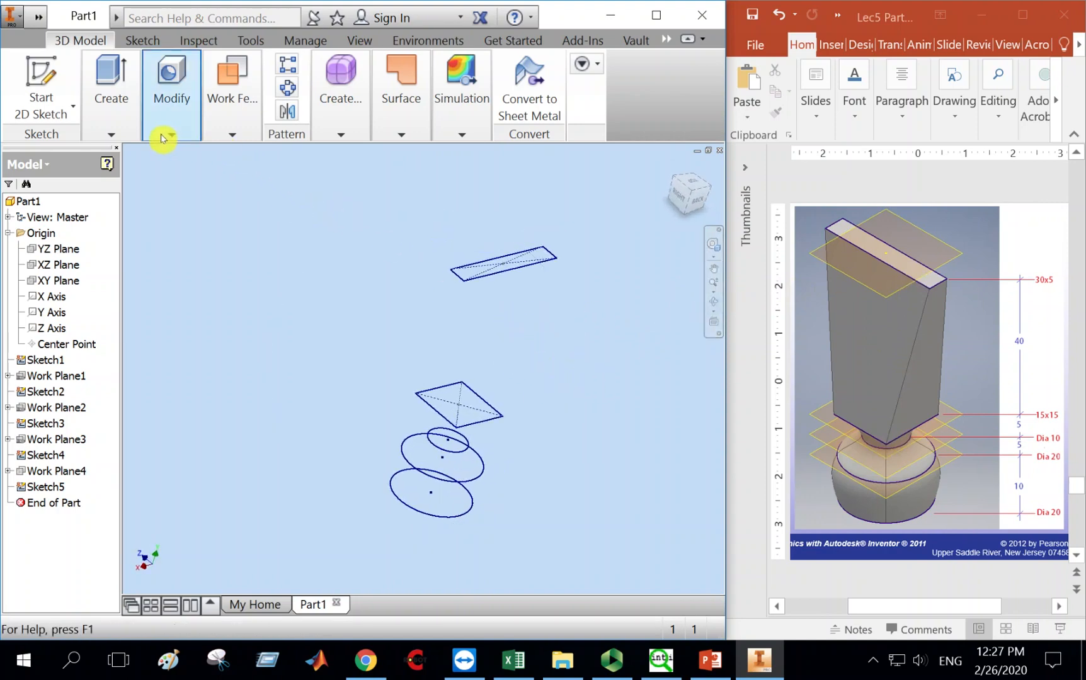
{"action": "left_click", "coordinate": [119, 129]}
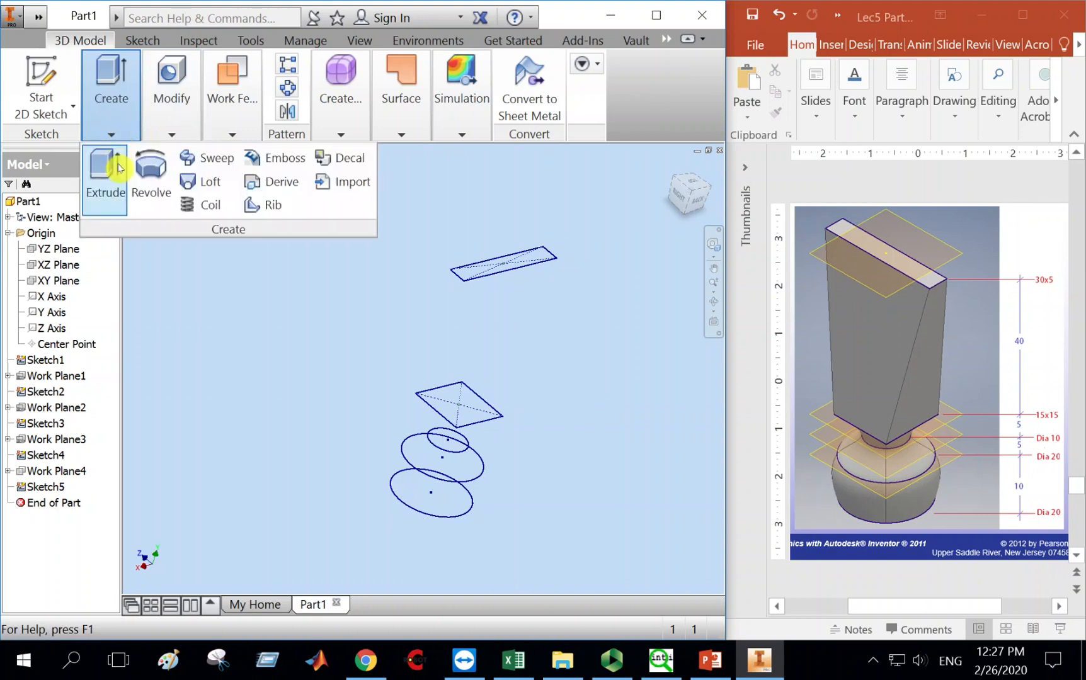
{"action": "left_click", "coordinate": [200, 181]}
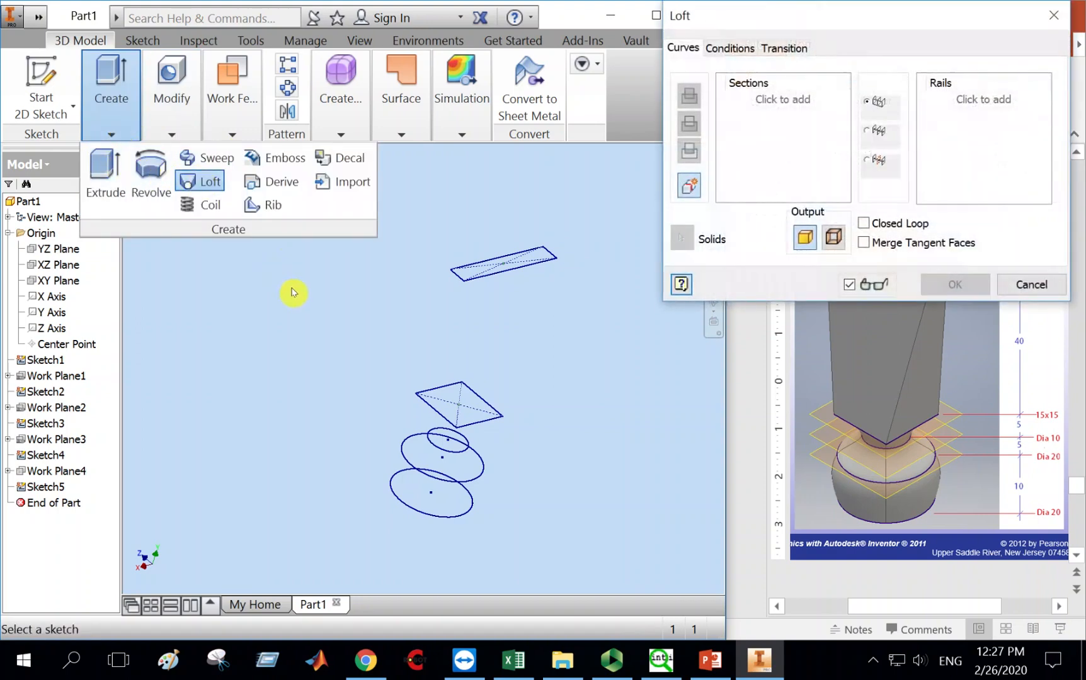
{"action": "left_click", "coordinate": [405, 509]}
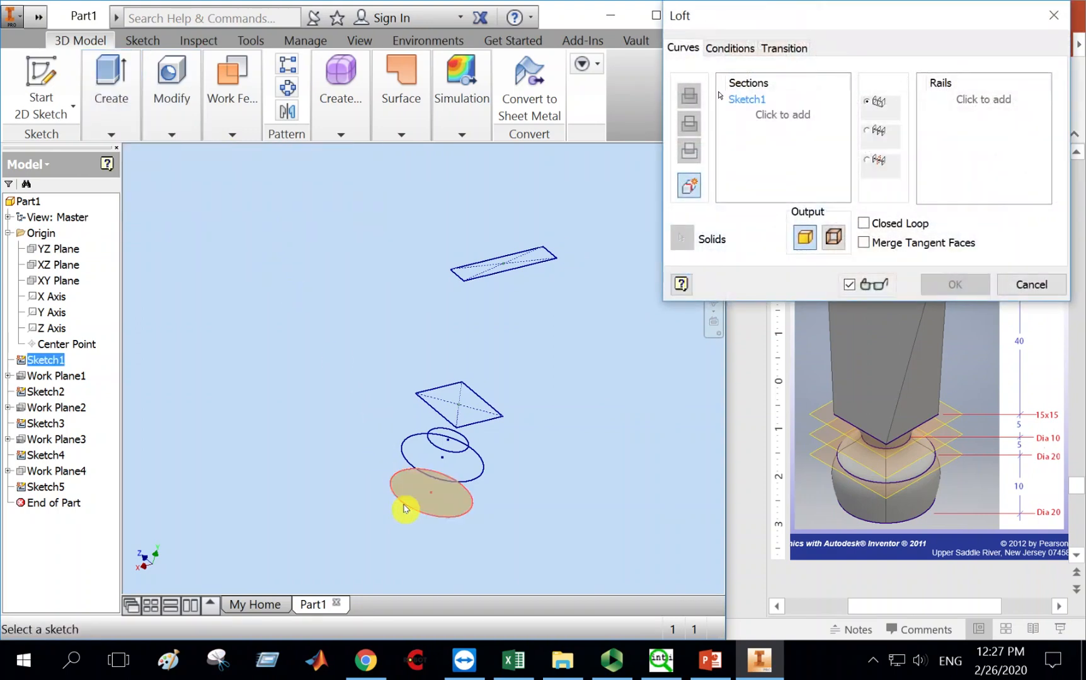
{"action": "left_click", "coordinate": [408, 466]}
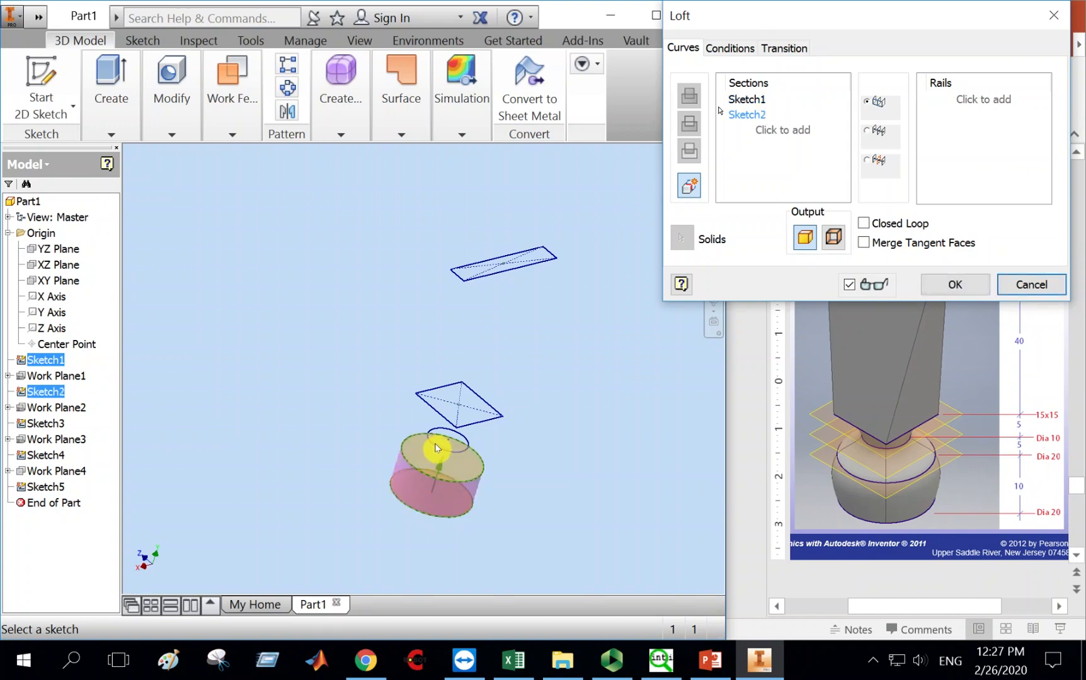
{"action": "left_click", "coordinate": [437, 451]}
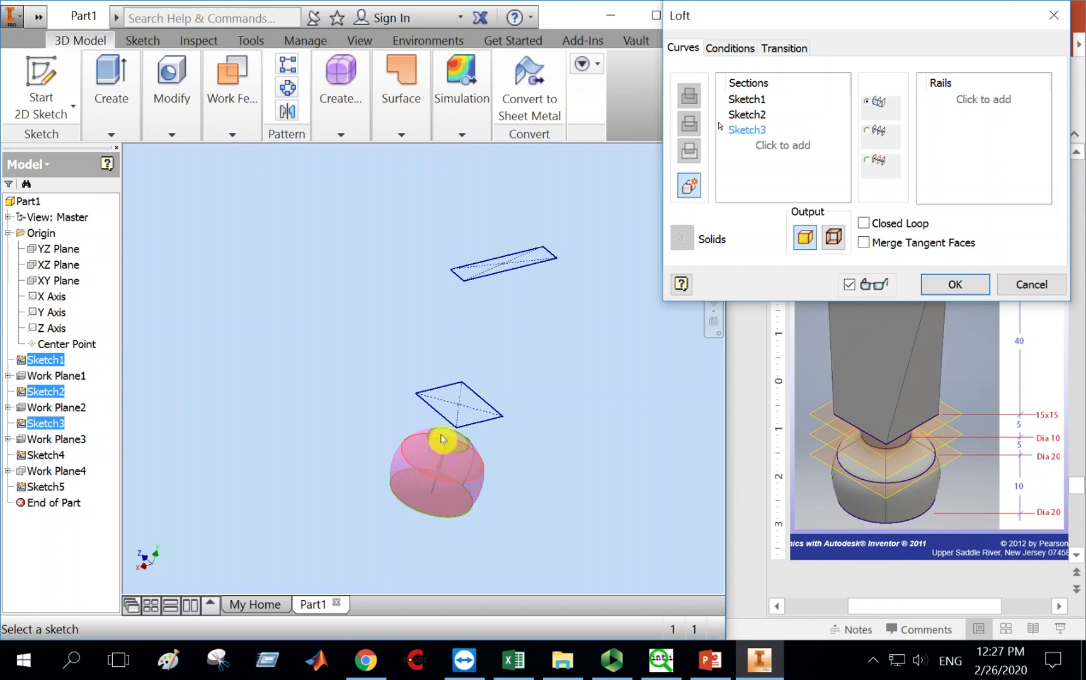
{"action": "left_click", "coordinate": [446, 423]}
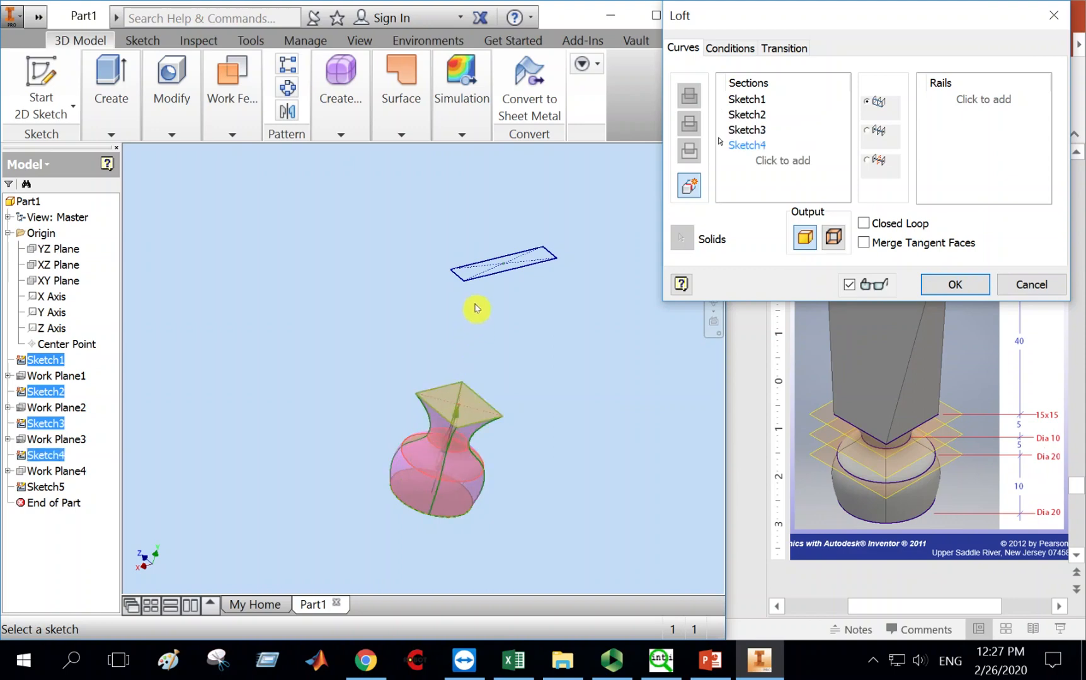
{"action": "left_click", "coordinate": [479, 281]}
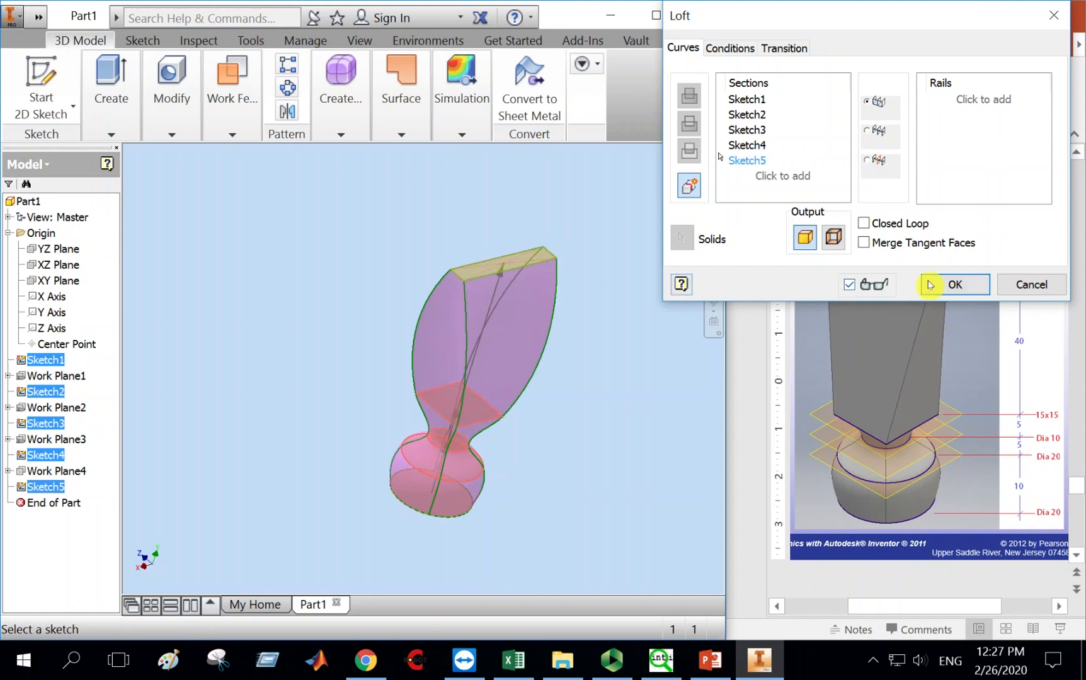
{"action": "left_click", "coordinate": [1030, 284]}
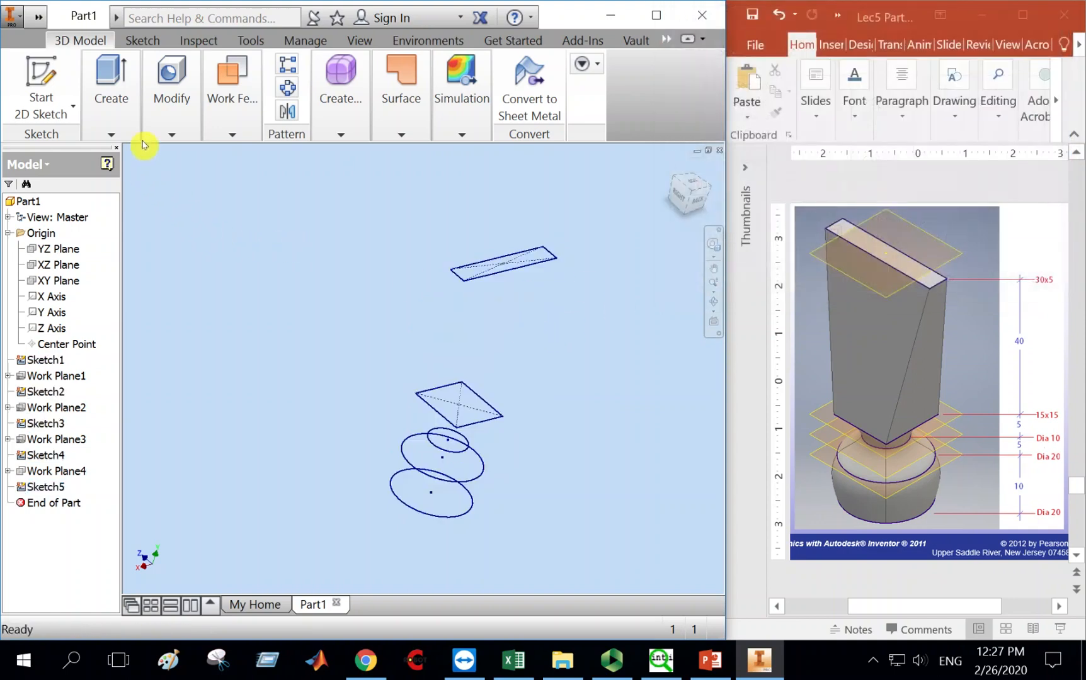
Loft a solid upward through the two 20 mm circles, the 10 mm circle and the 15 mm square.
{"action": "left_click", "coordinate": [128, 104]}
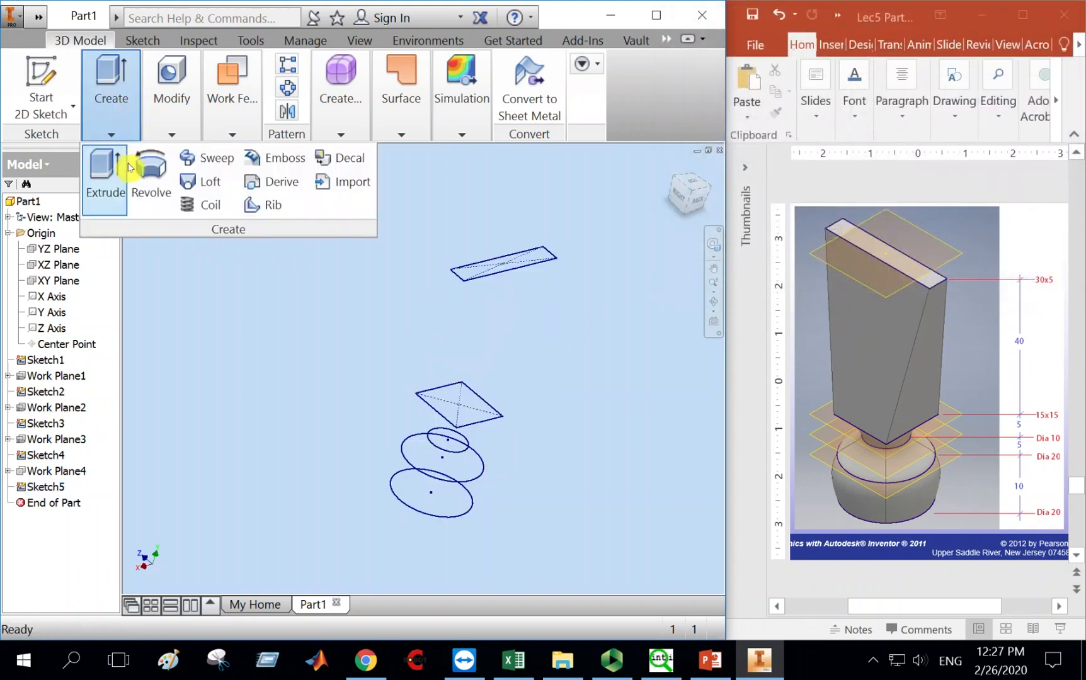
{"action": "left_click", "coordinate": [209, 181]}
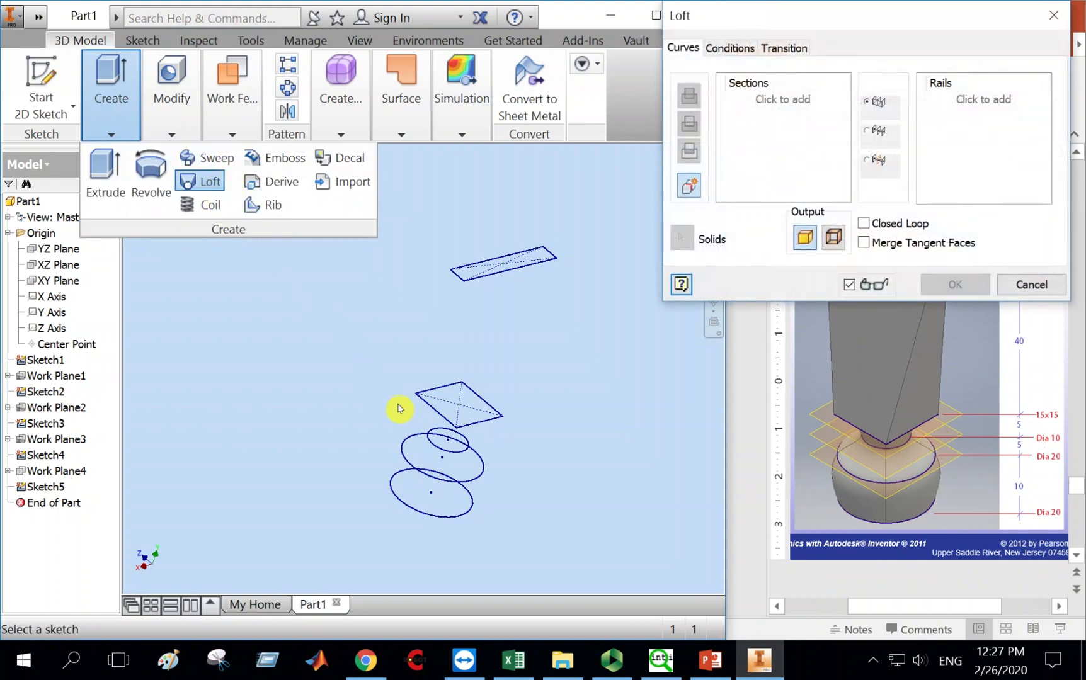
{"action": "left_click", "coordinate": [465, 517]}
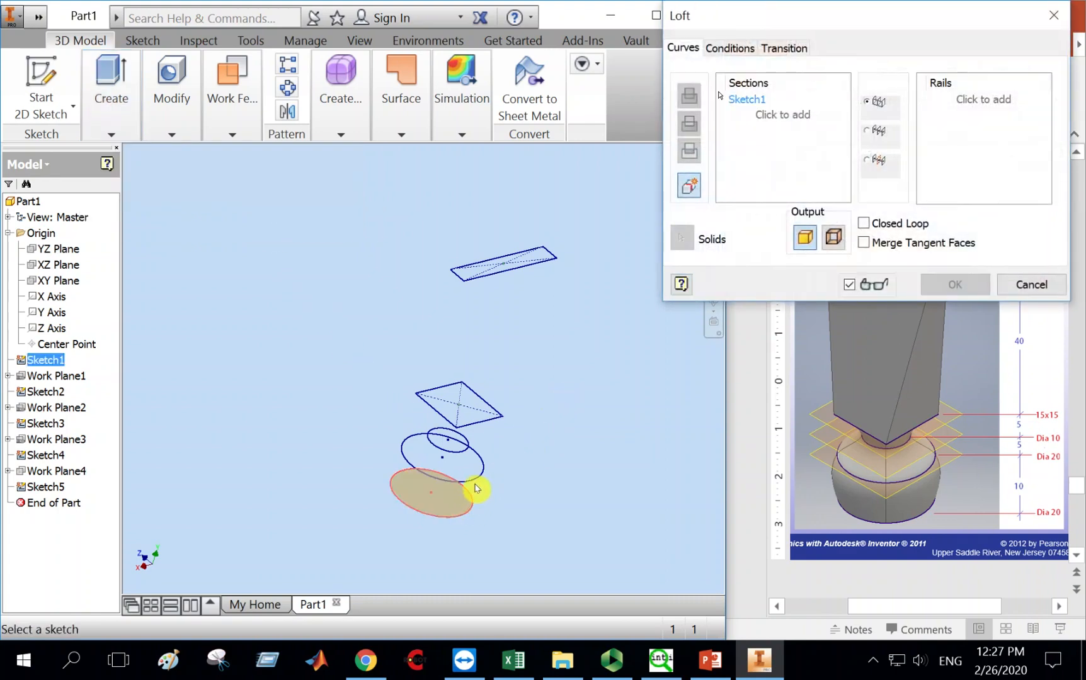
{"action": "left_click", "coordinate": [476, 486]}
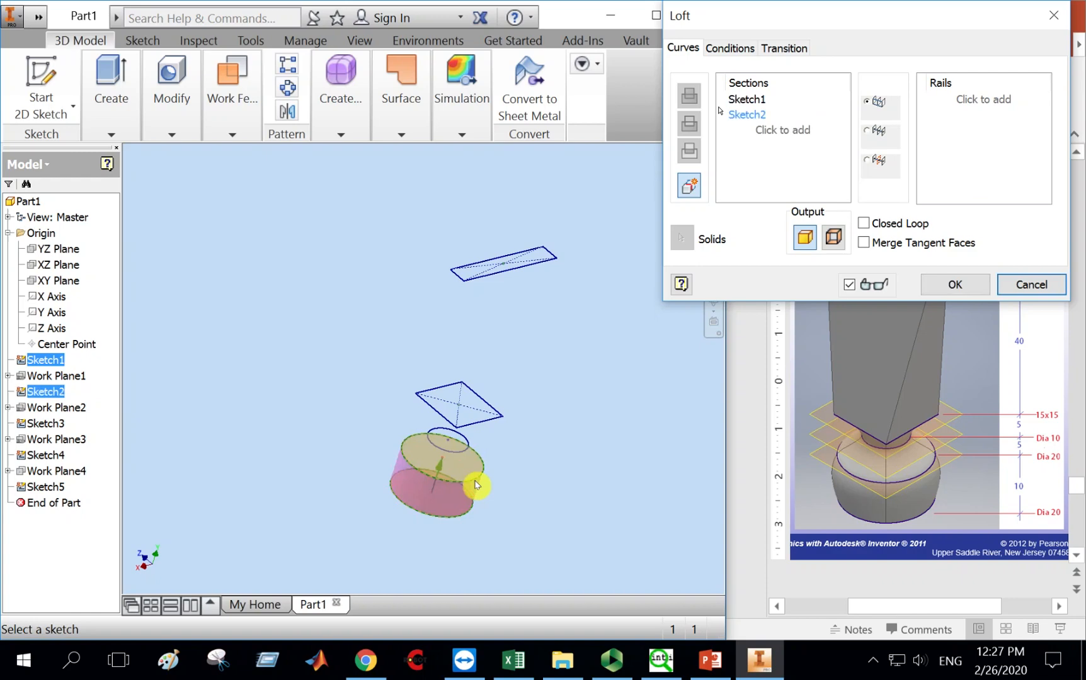
{"action": "left_click", "coordinate": [457, 453]}
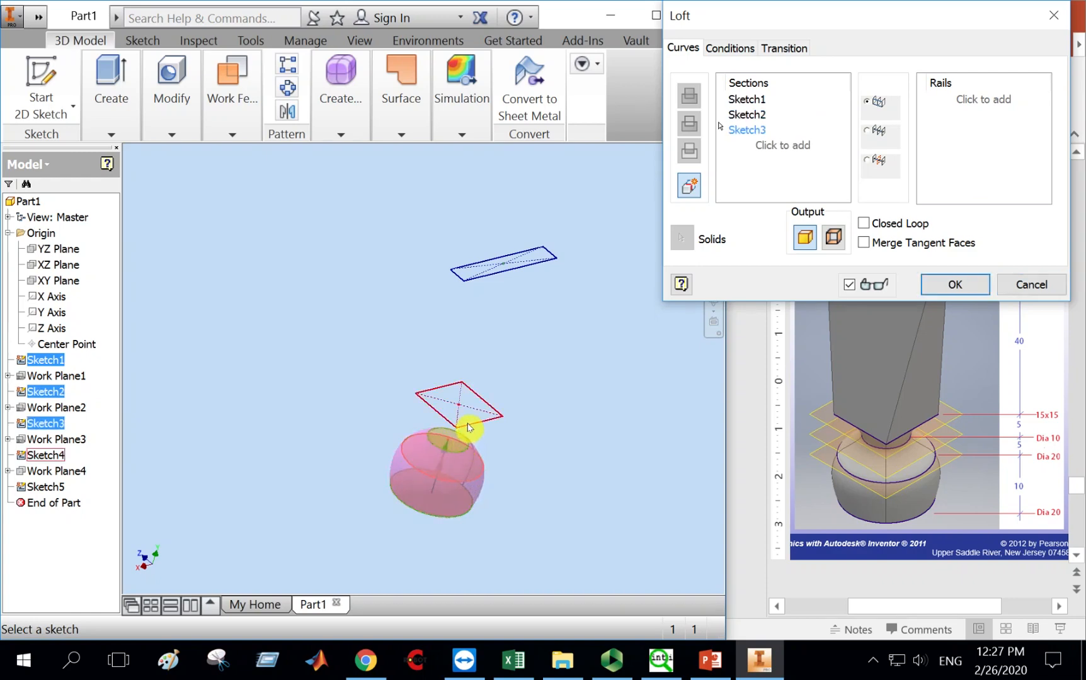
{"action": "left_click", "coordinate": [469, 432]}
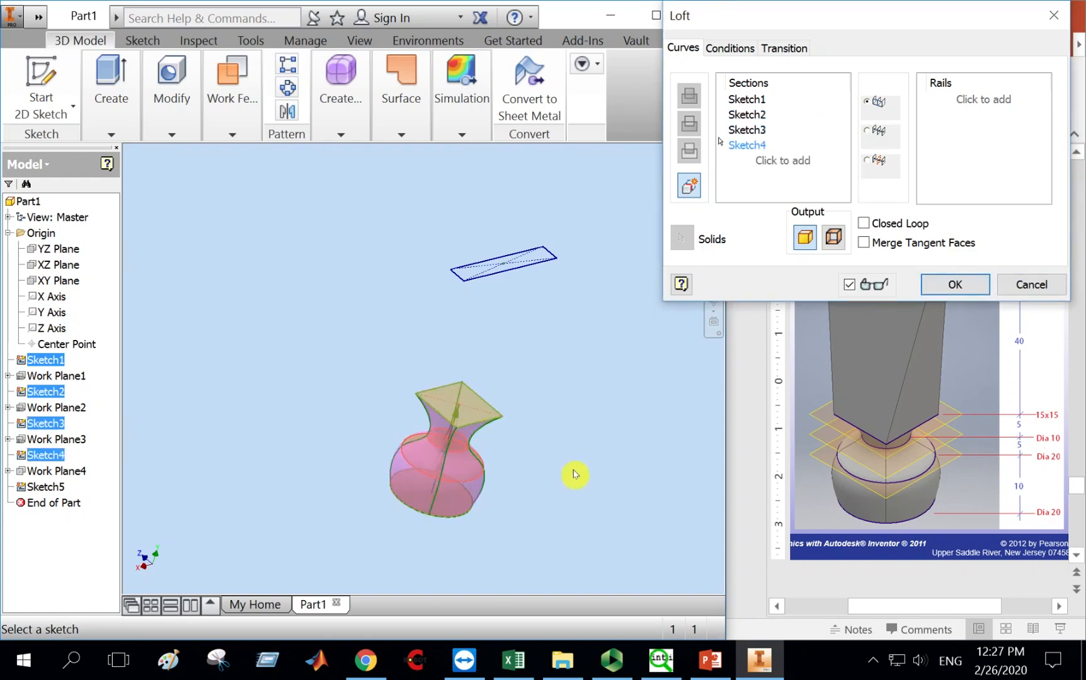
{"action": "left_click", "coordinate": [941, 285]}
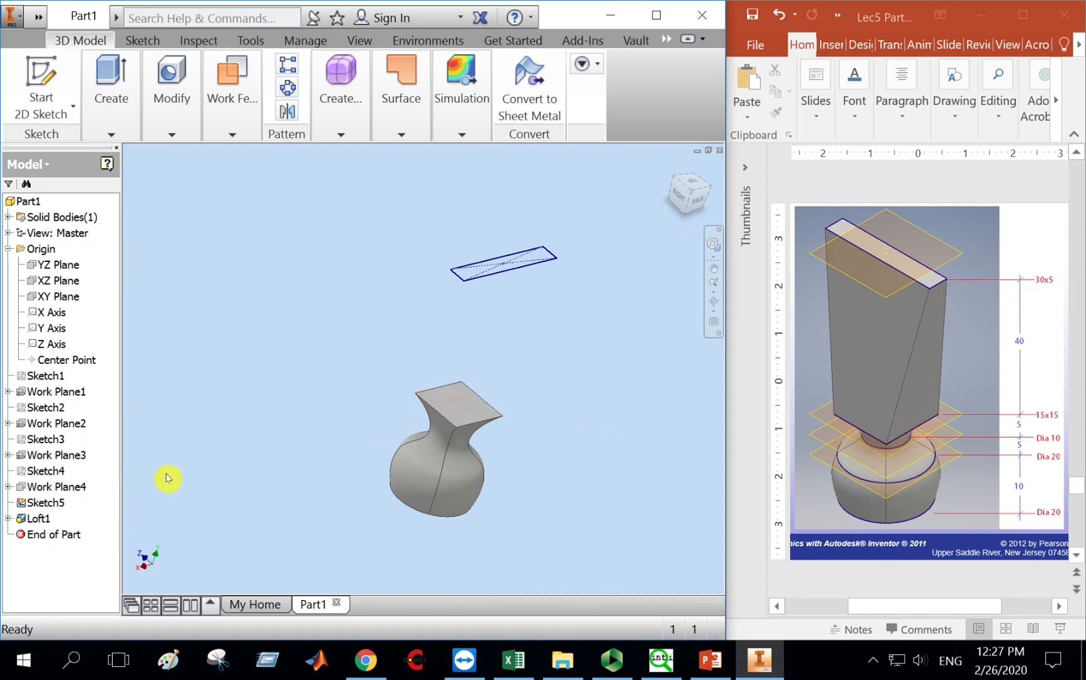
Make the 15 mm square's sketch visible again.
{"action": "right_click", "coordinate": [56, 472]}
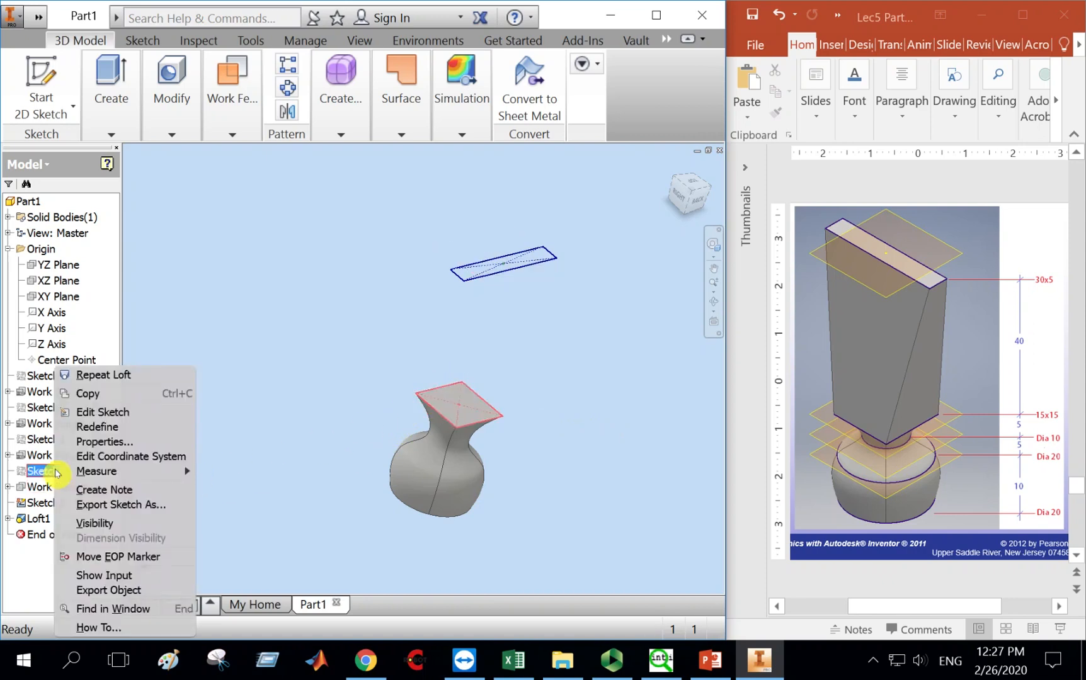
{"action": "left_click", "coordinate": [99, 523]}
{"action": "left_click", "coordinate": [264, 287]}
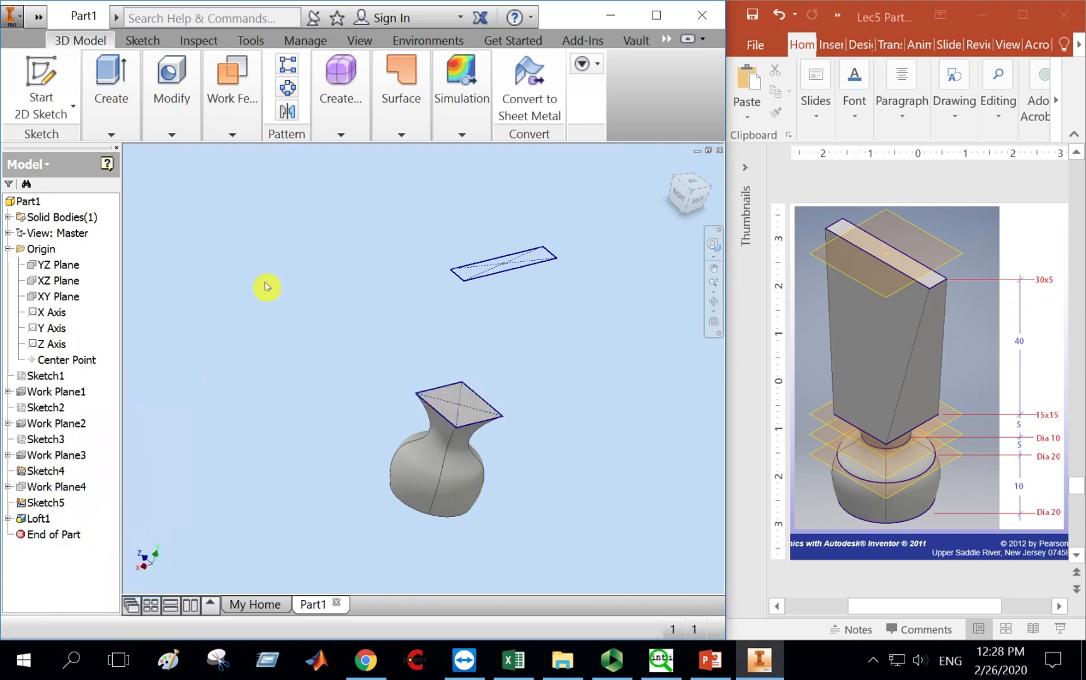
Loft a joined solid from the square top of the first loft to the 30 x 5 mm rectangle.
{"action": "left_click", "coordinate": [112, 108]}
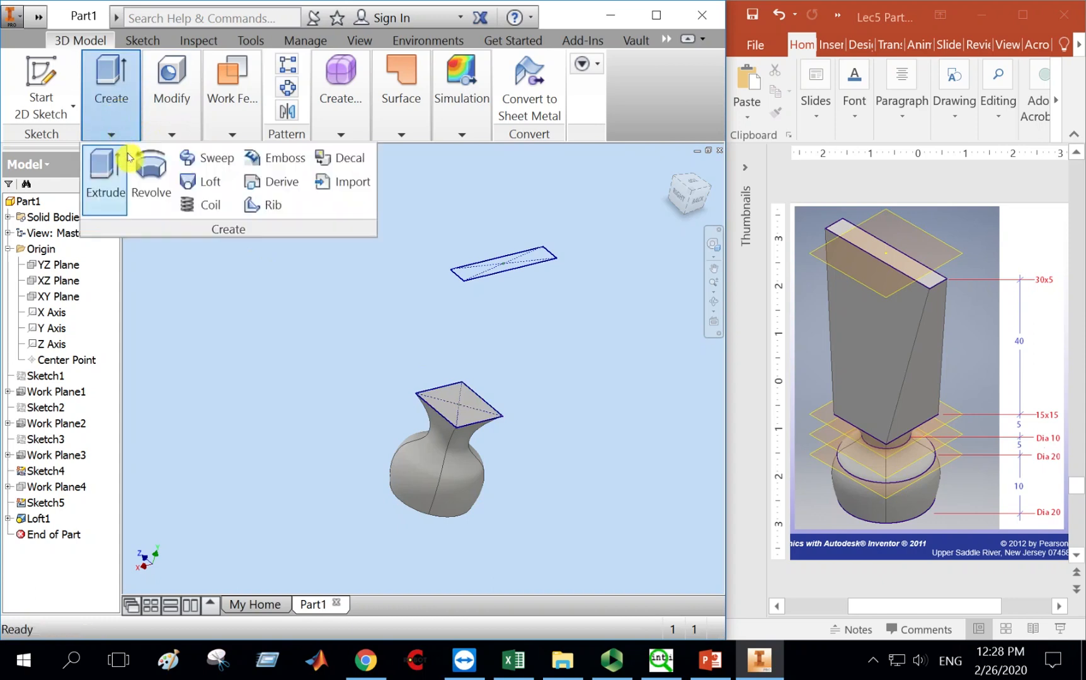
{"action": "left_click", "coordinate": [208, 183]}
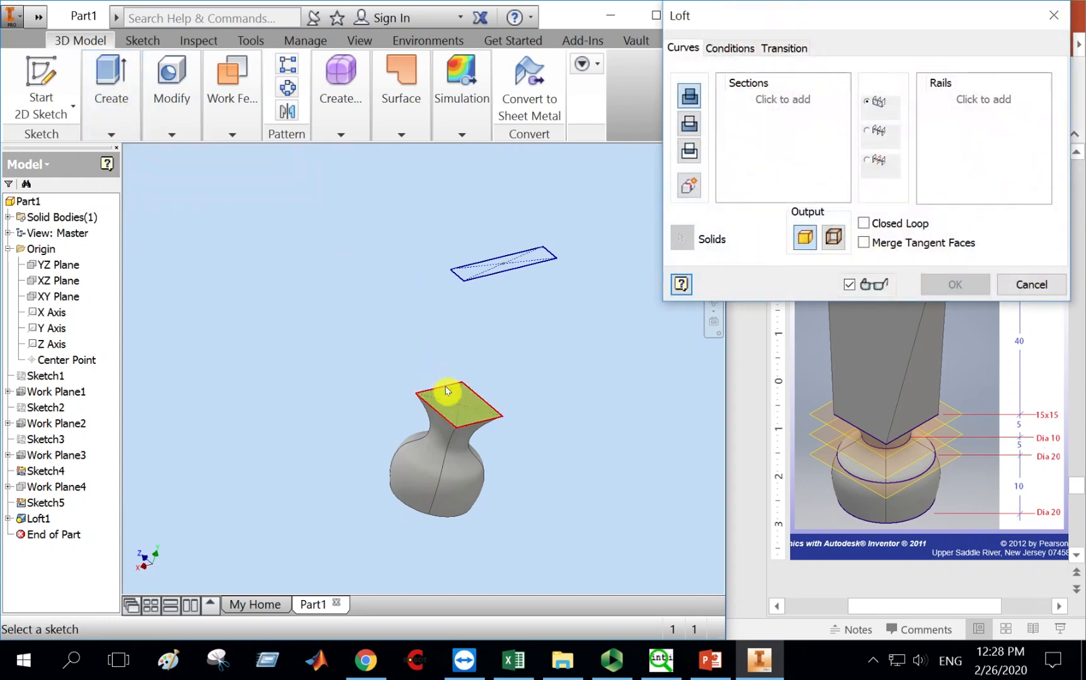
{"action": "left_click", "coordinate": [446, 390]}
{"action": "left_click", "coordinate": [484, 281]}
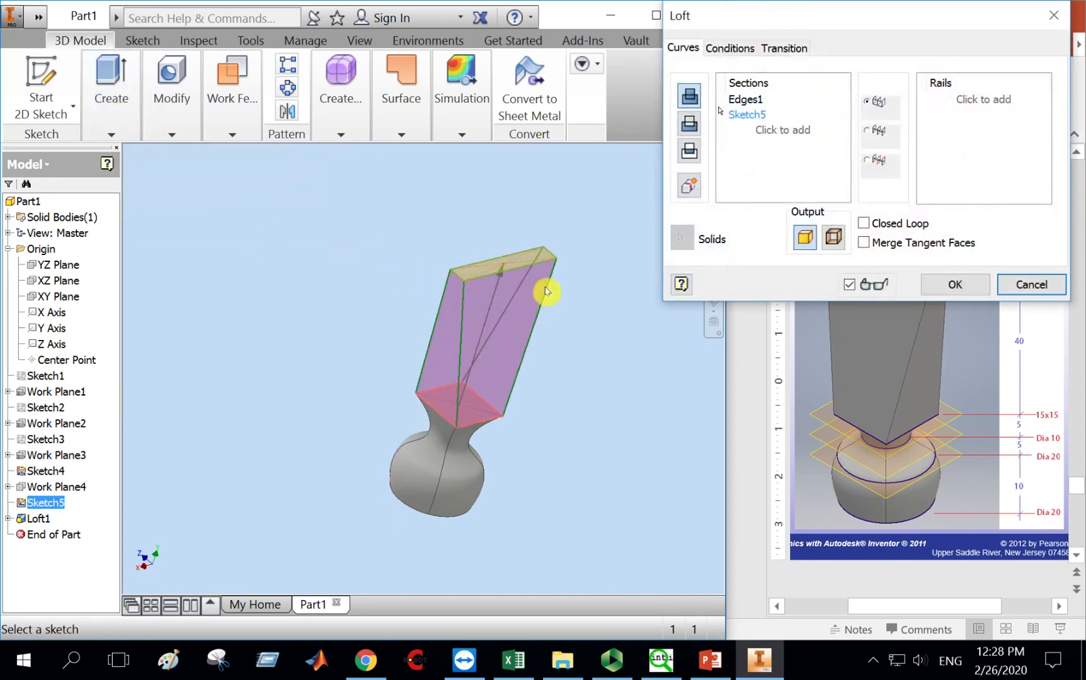
{"action": "left_click", "coordinate": [959, 285]}
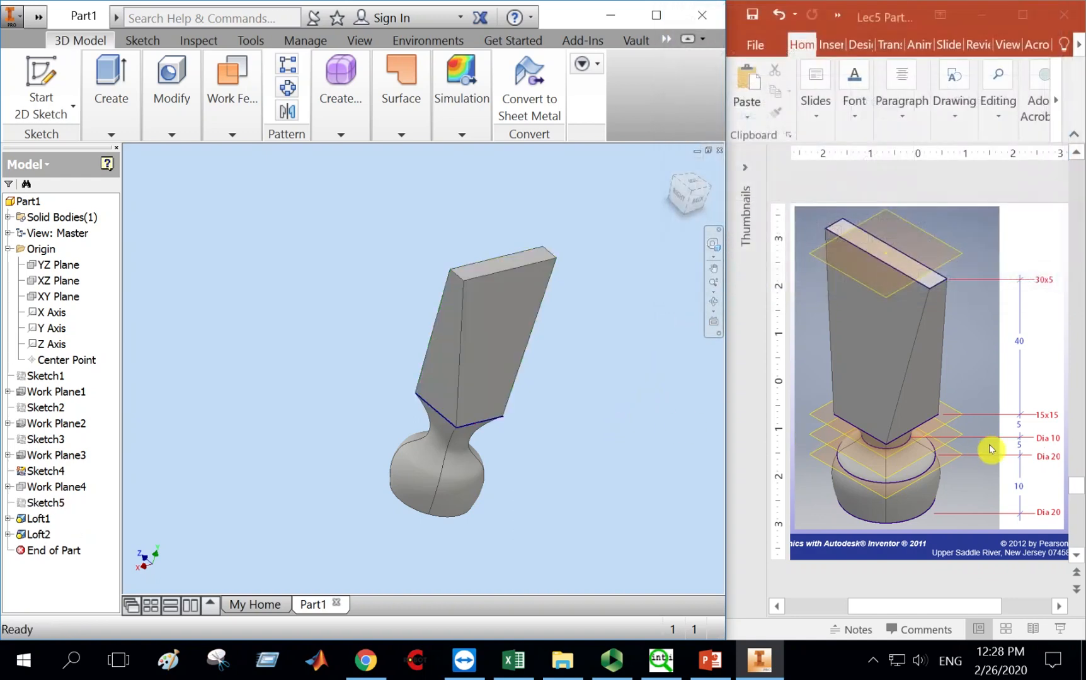
{"action": "left_click", "coordinate": [713, 301]}
{"action": "left_click_drag", "start_coordinate": [640, 323], "coordinate": [686, 356]}
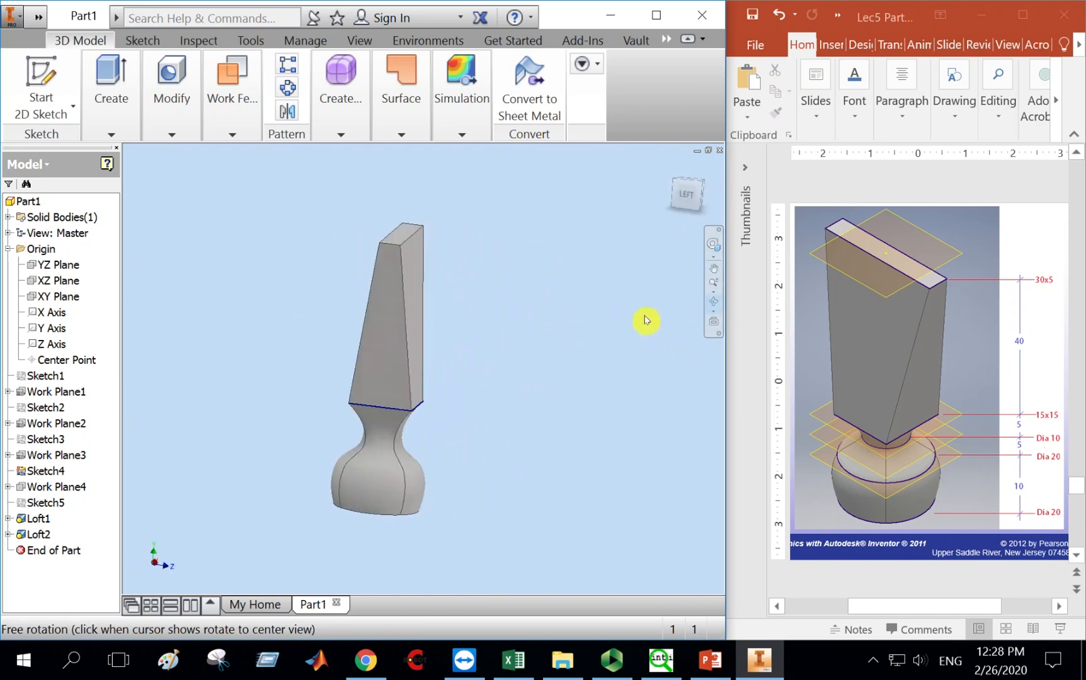